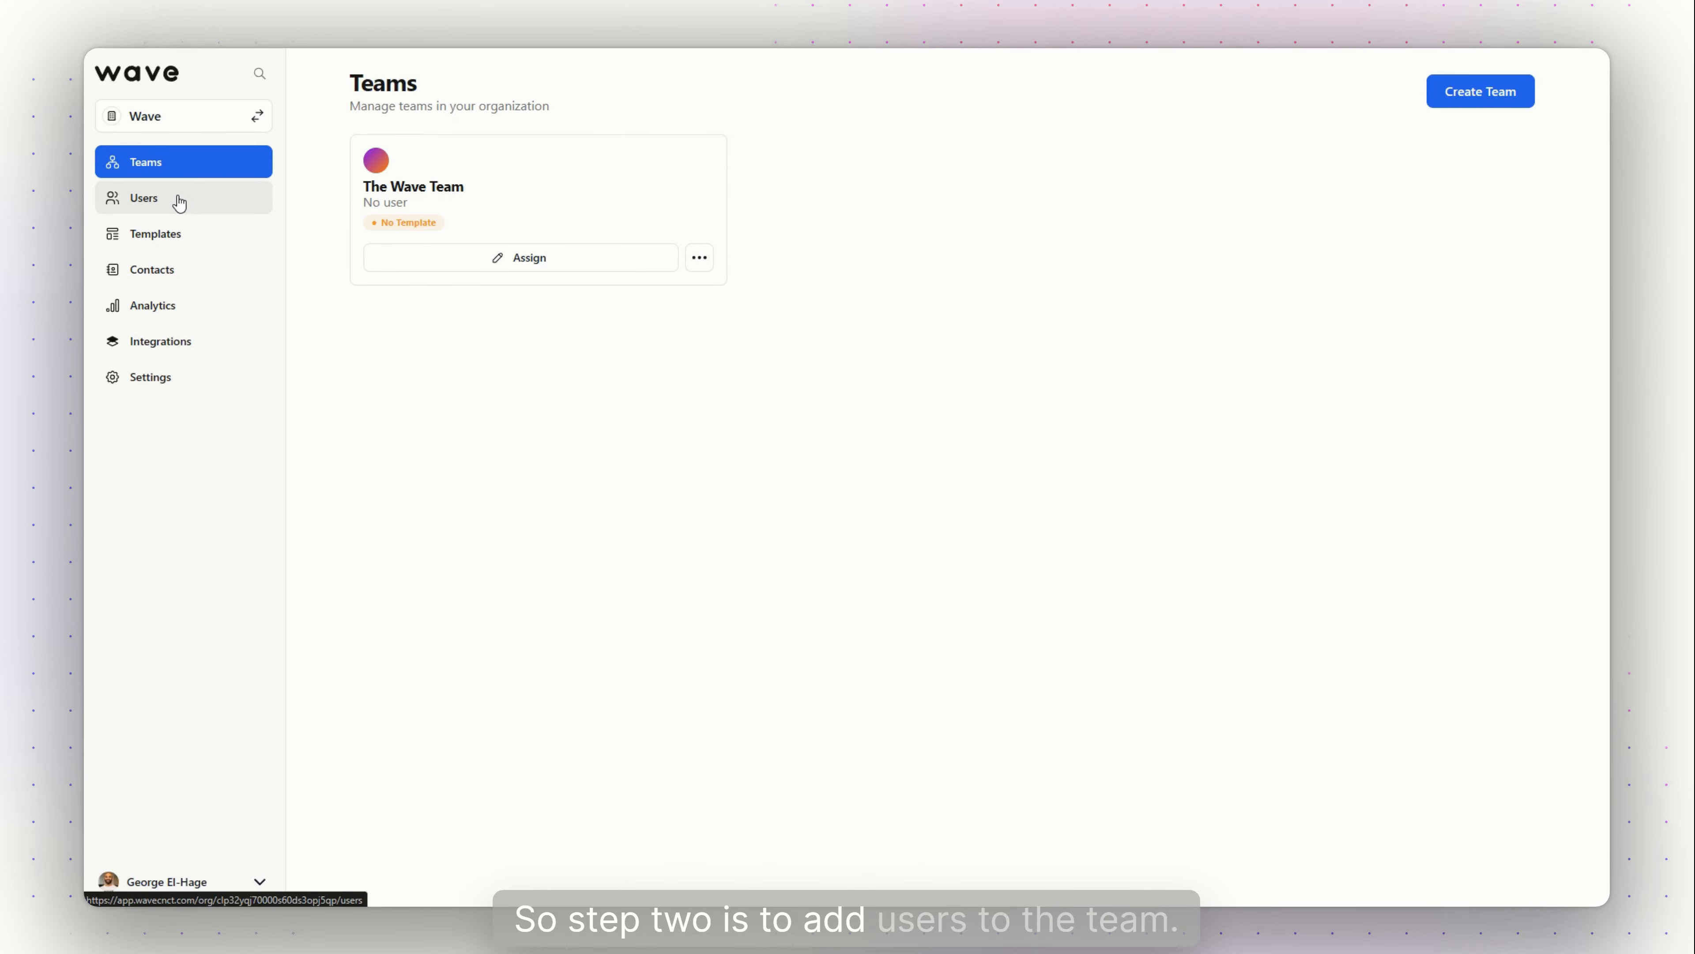
# From the Users list, start a new user account with Create user
pyautogui.click(179, 201)
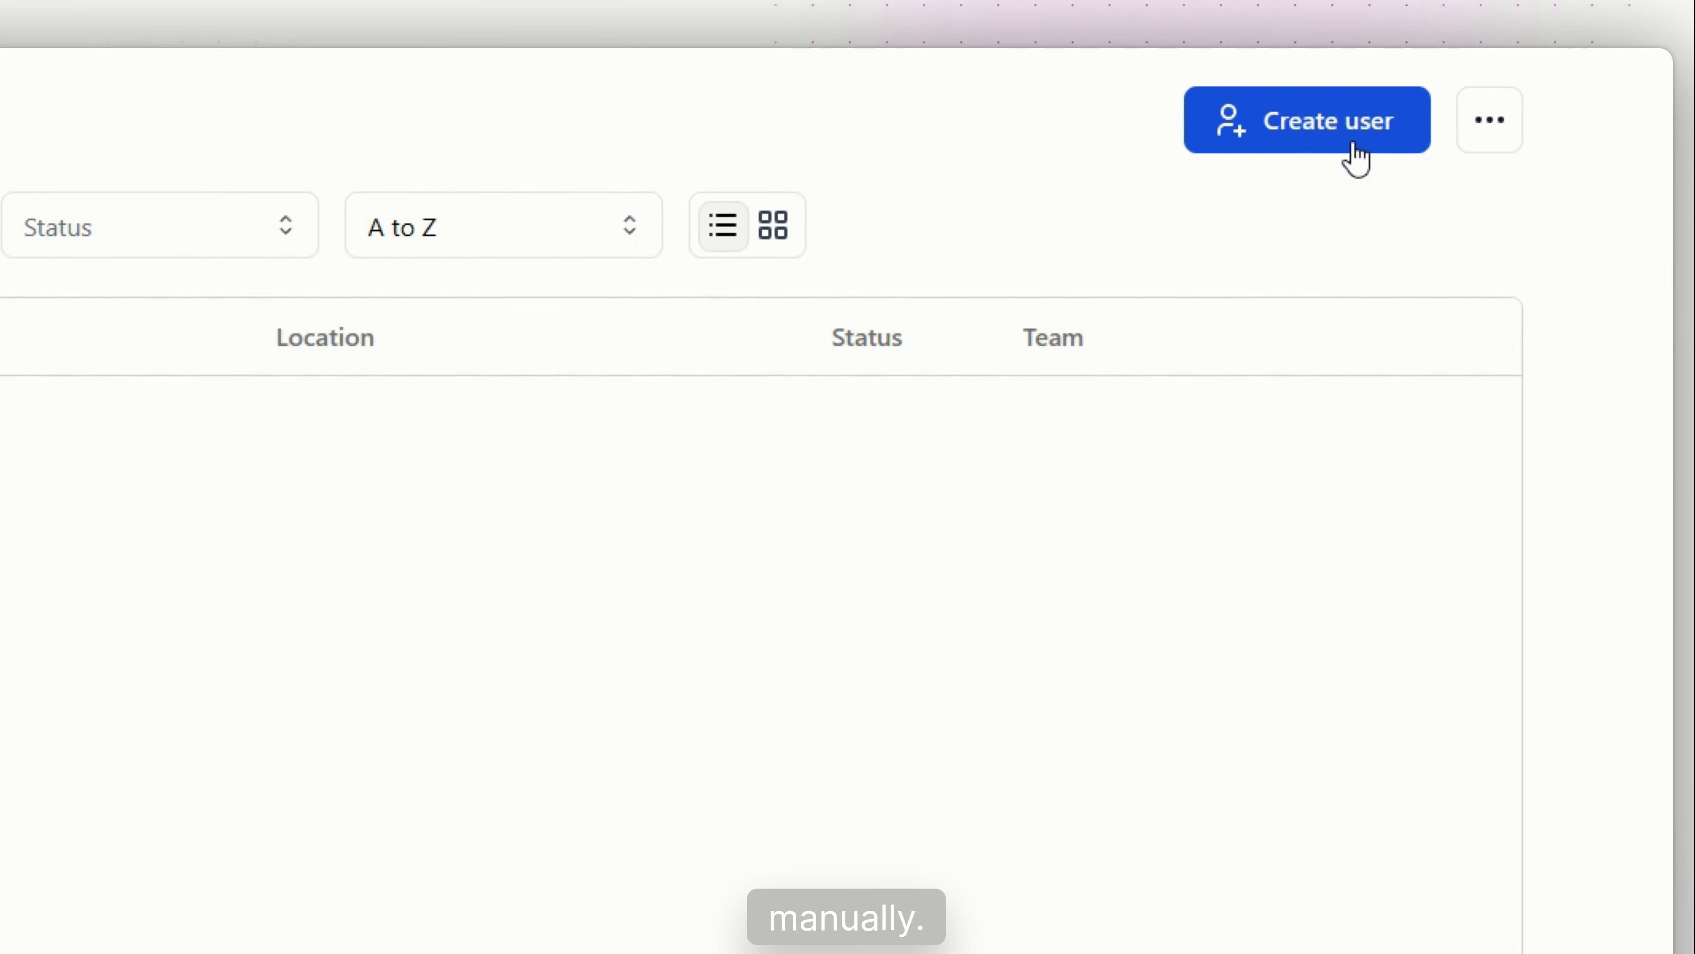
pyautogui.click(1353, 146)
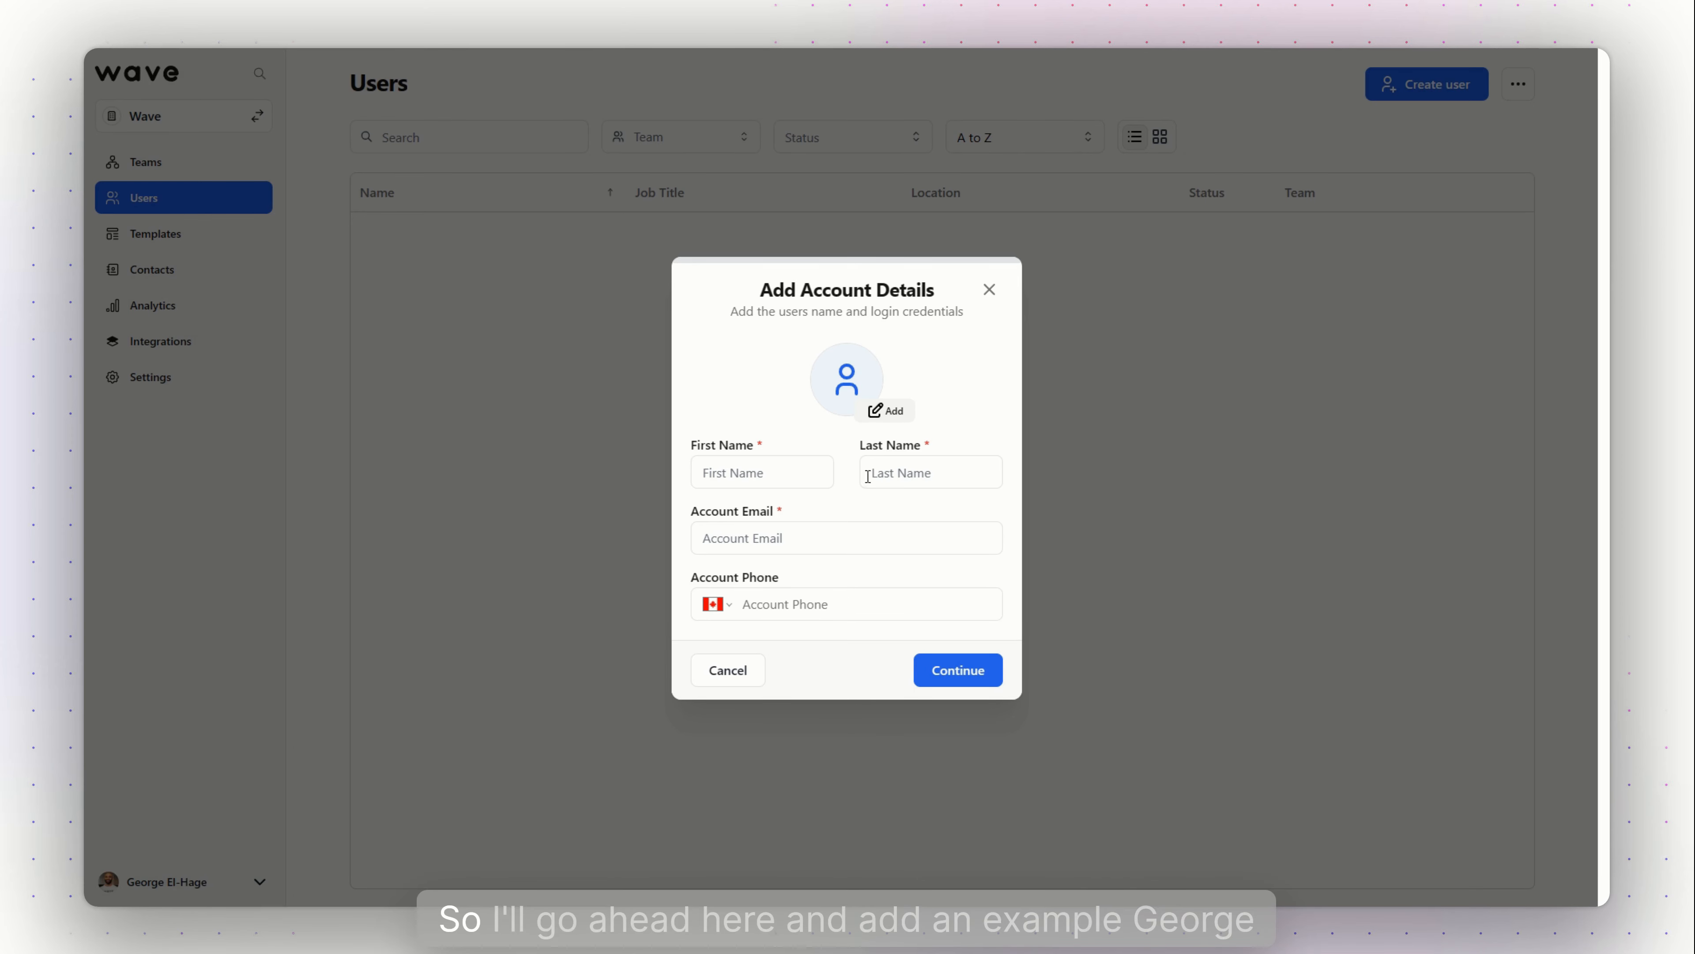
# Enter the new user's first name, last name and account e-mail address in Add Account Details
pyautogui.click(825, 477)
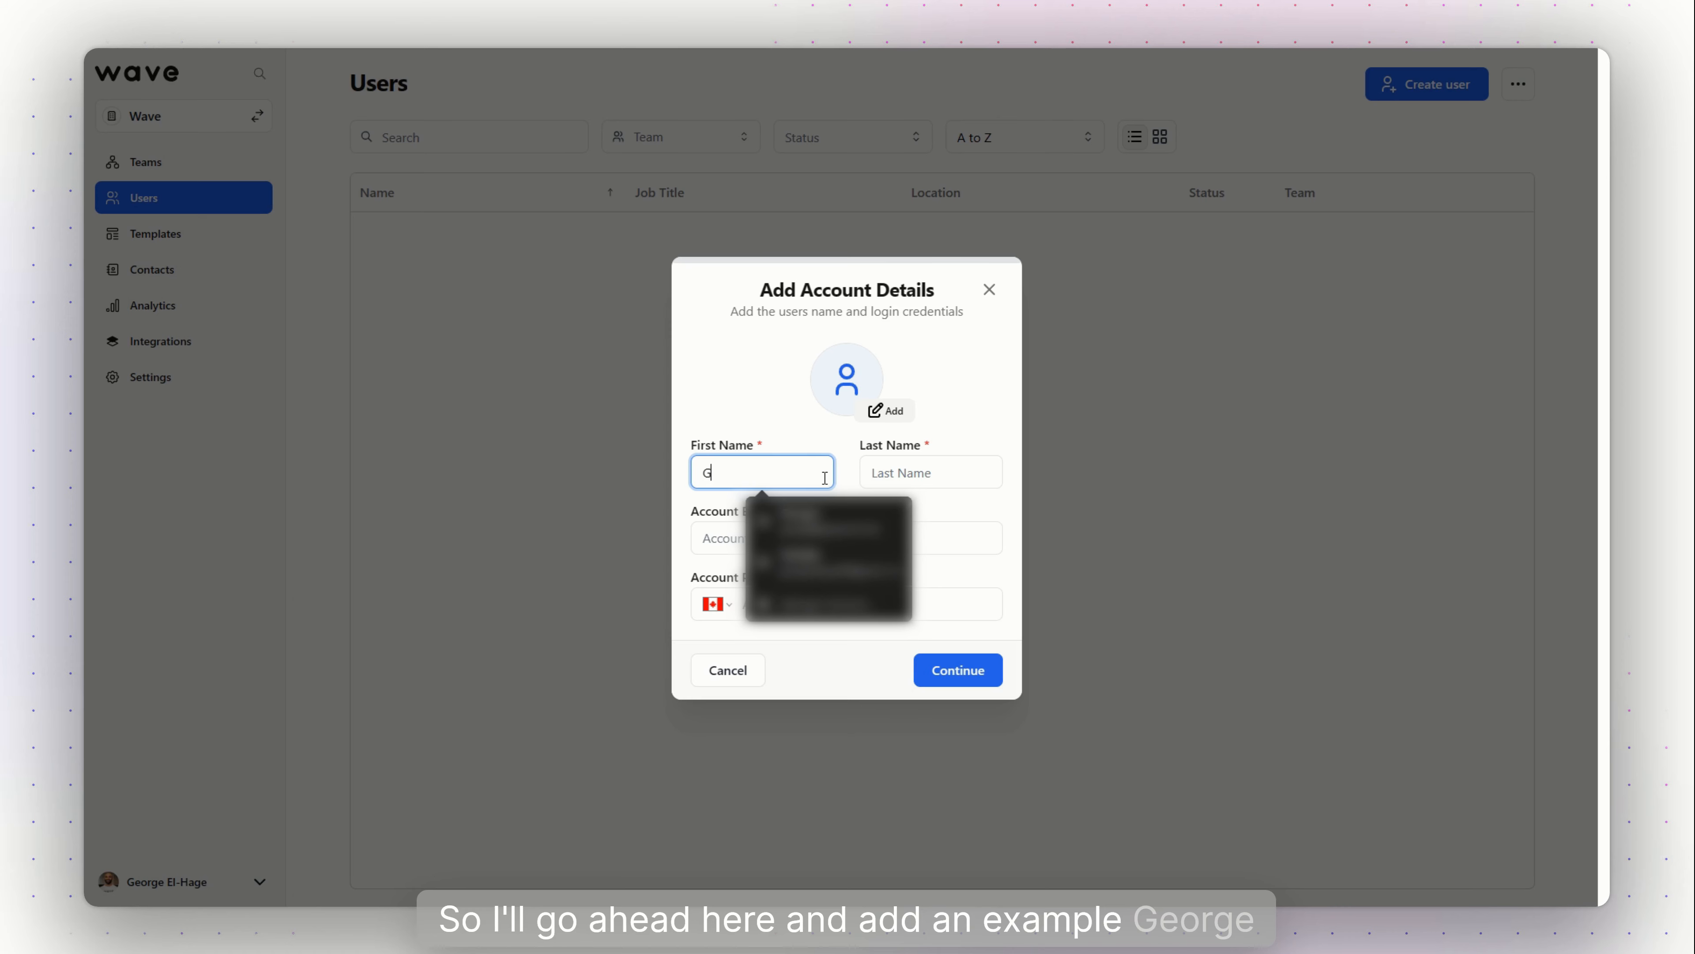
pyautogui.press('Tab')
pyautogui.press('Tab')
pyautogui.write('geo')
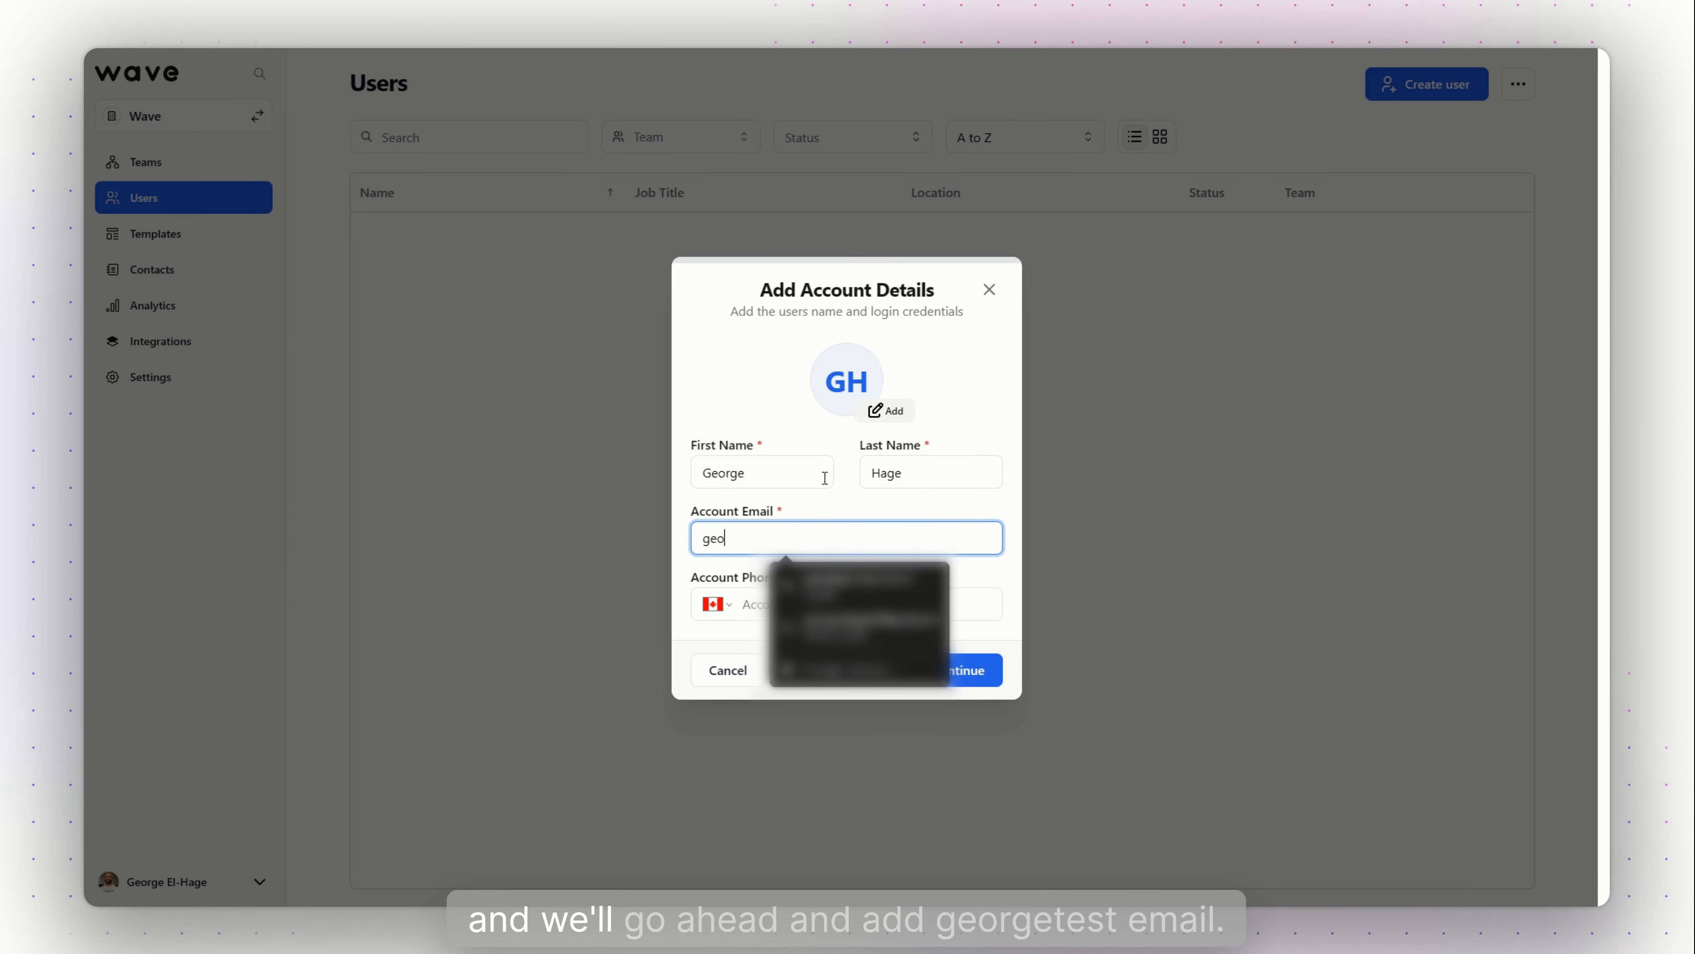
pyautogui.write('rge@')
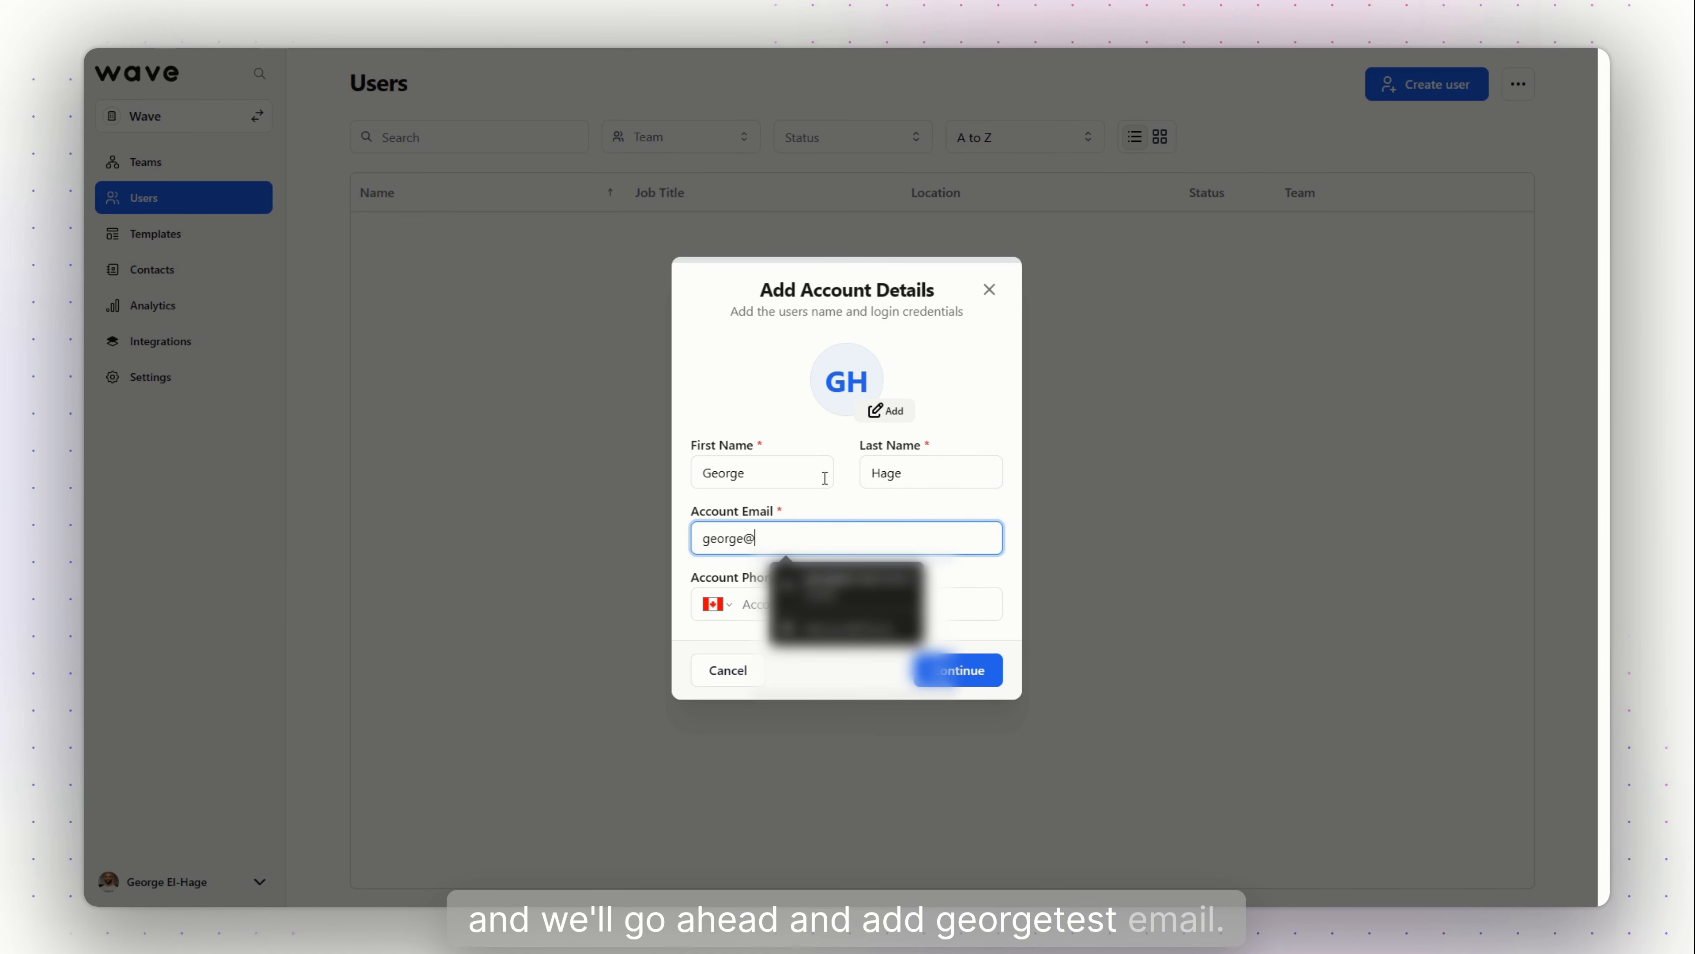
pyautogui.write('testemail.com')
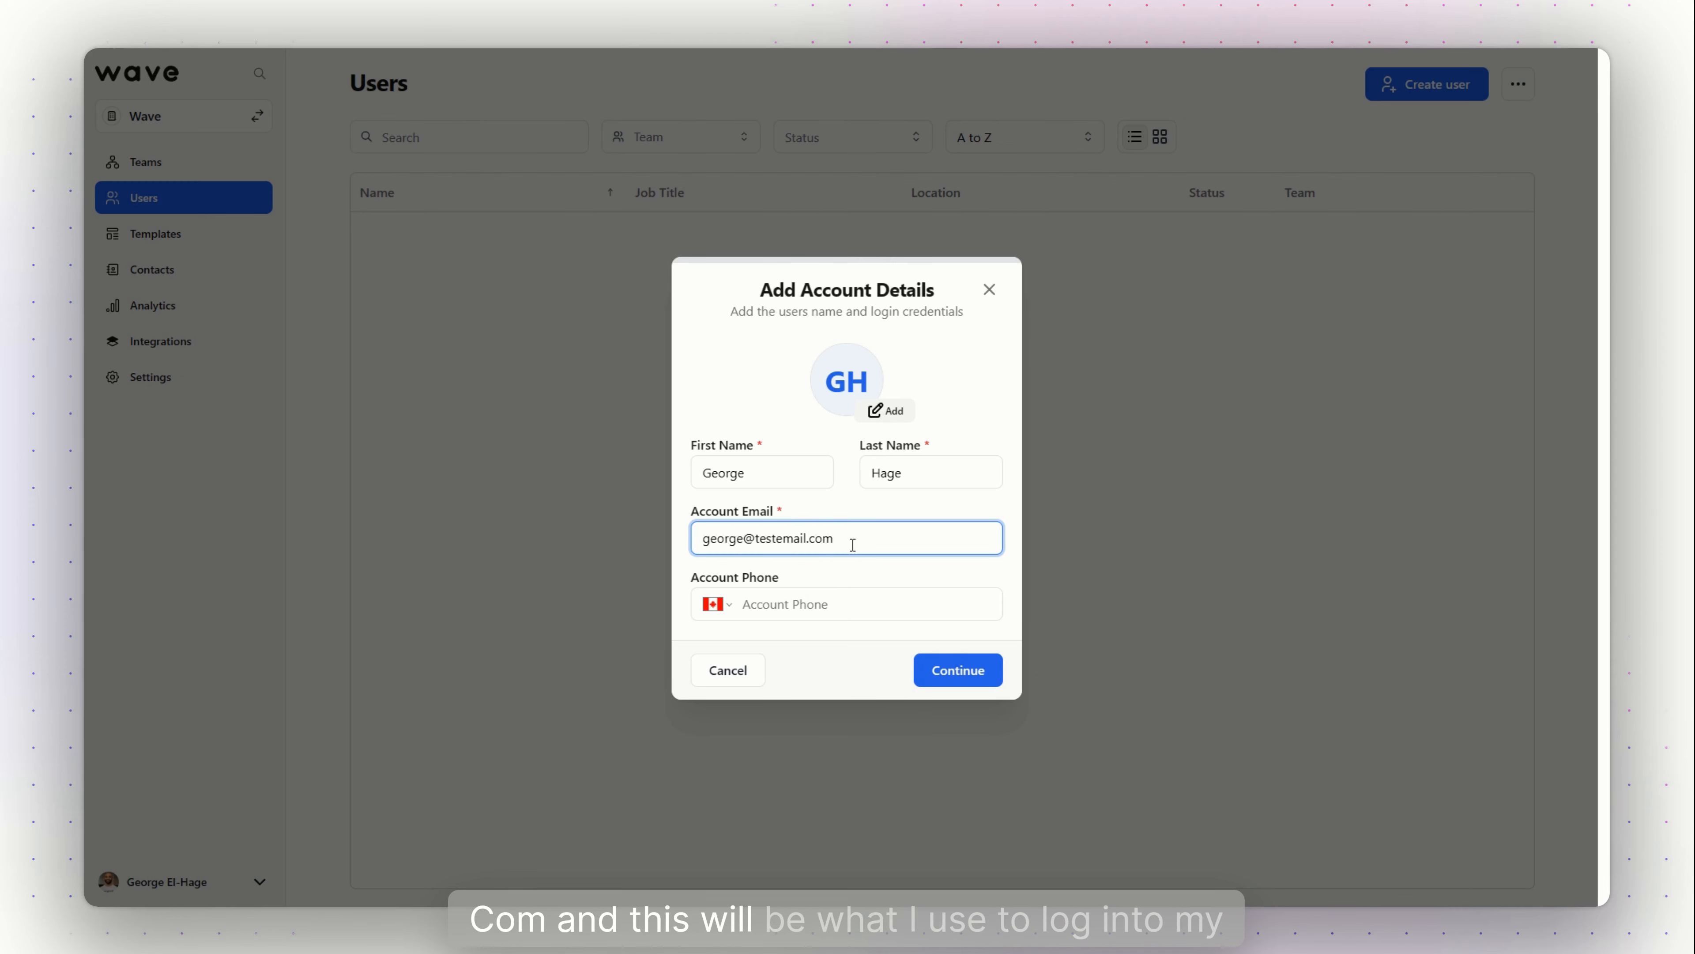
pyautogui.moveTo(852, 544); pyautogui.dragTo(692, 553)
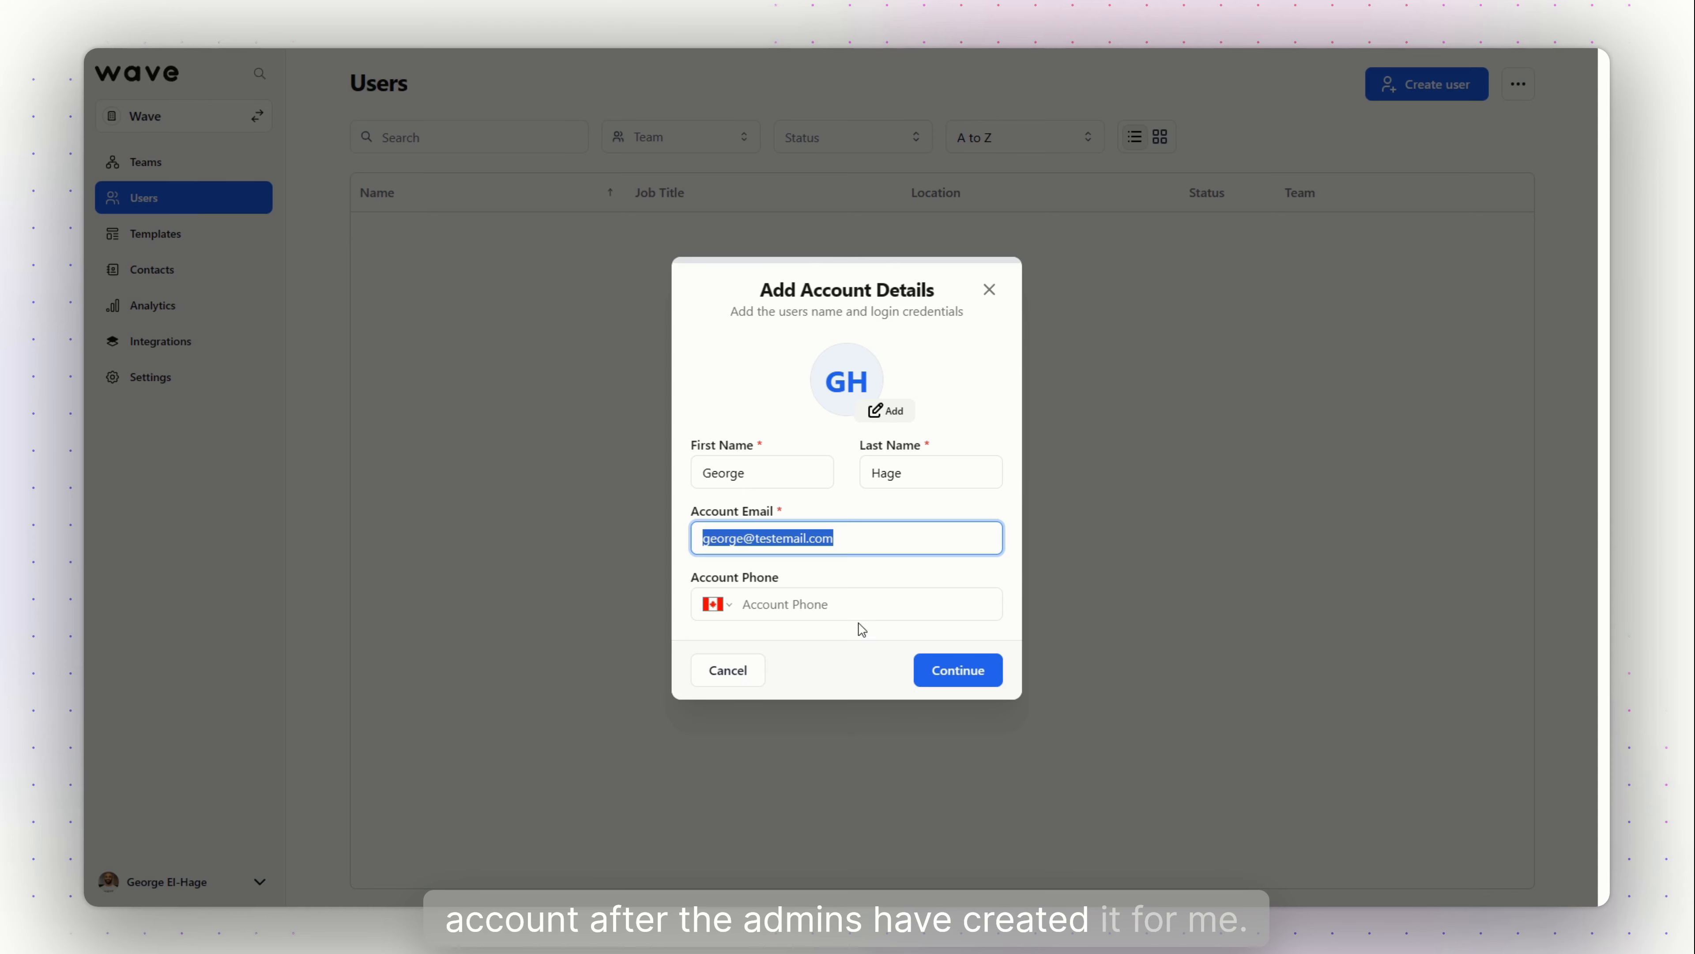
# Set the user's location to New York and job title to VP Sales
pyautogui.click(956, 665)
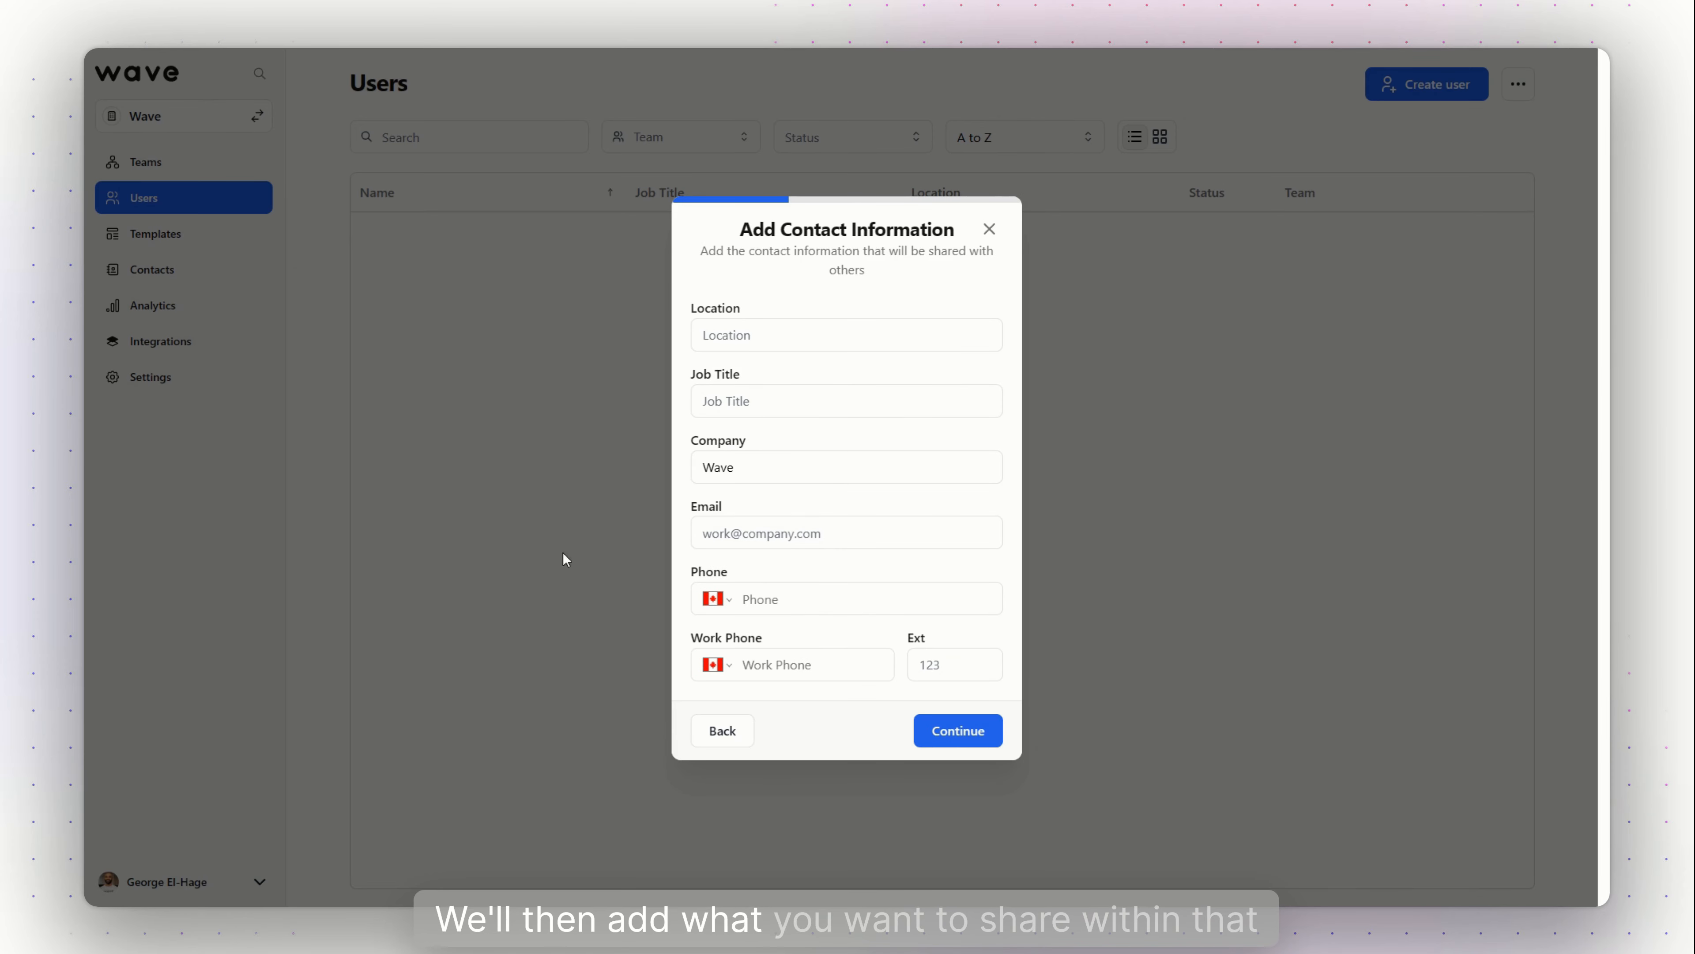
pyautogui.click(871, 340)
pyautogui.write('New York')
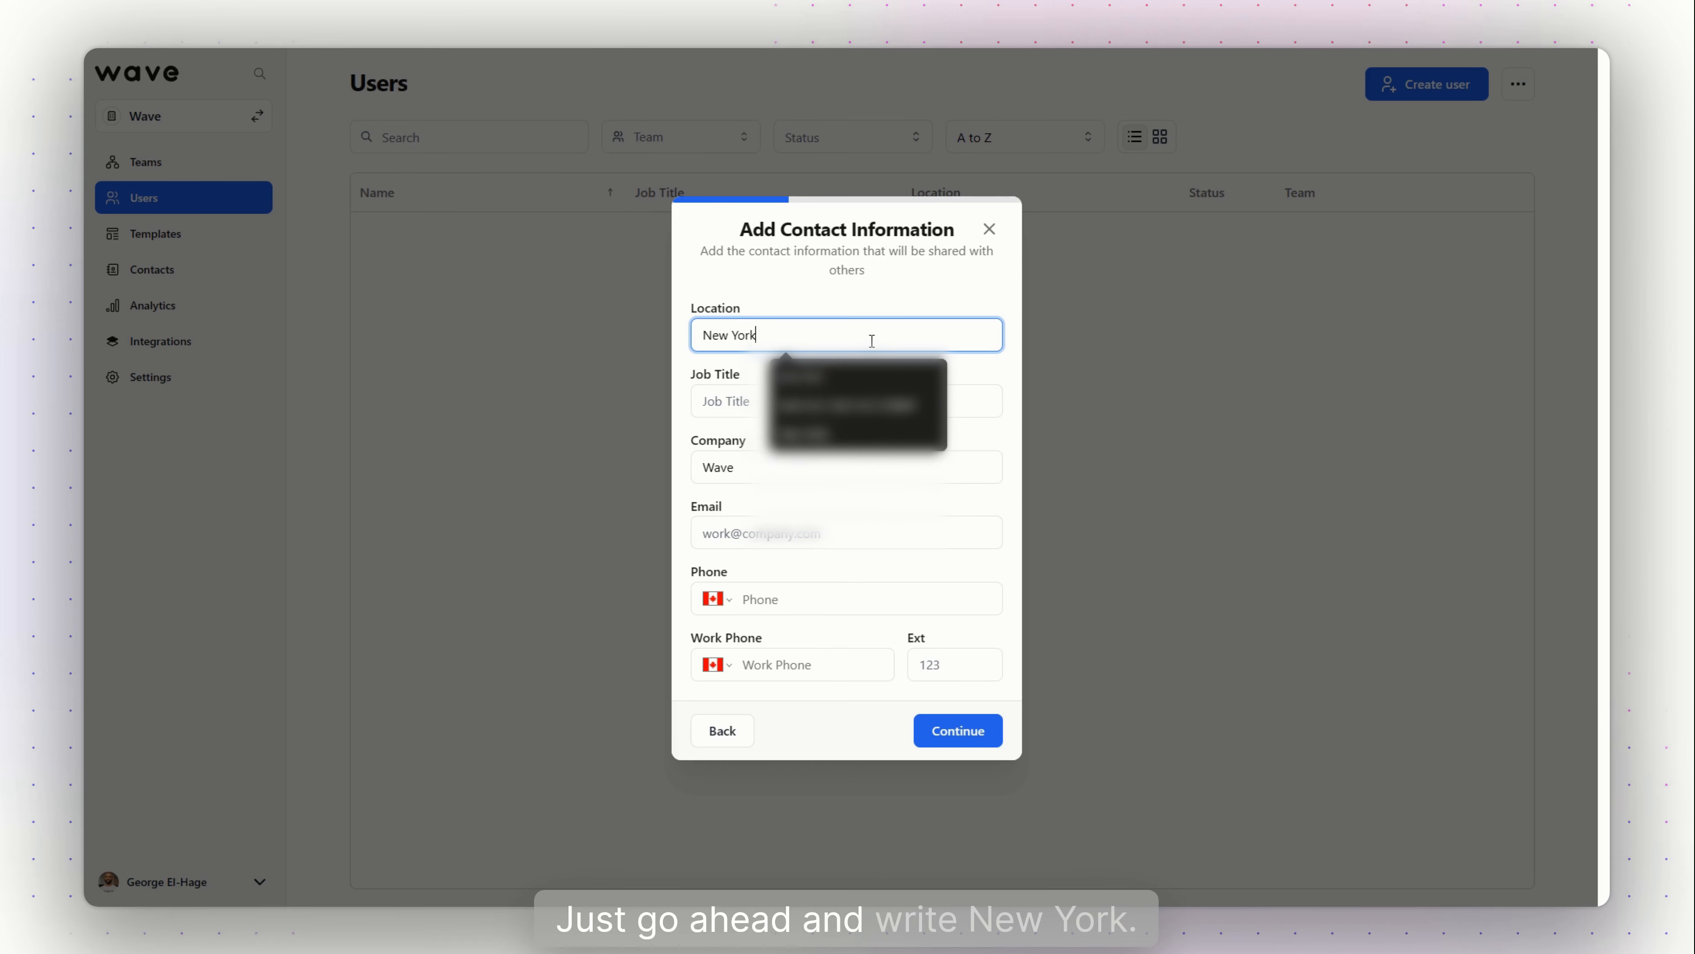
pyautogui.press('Tab')
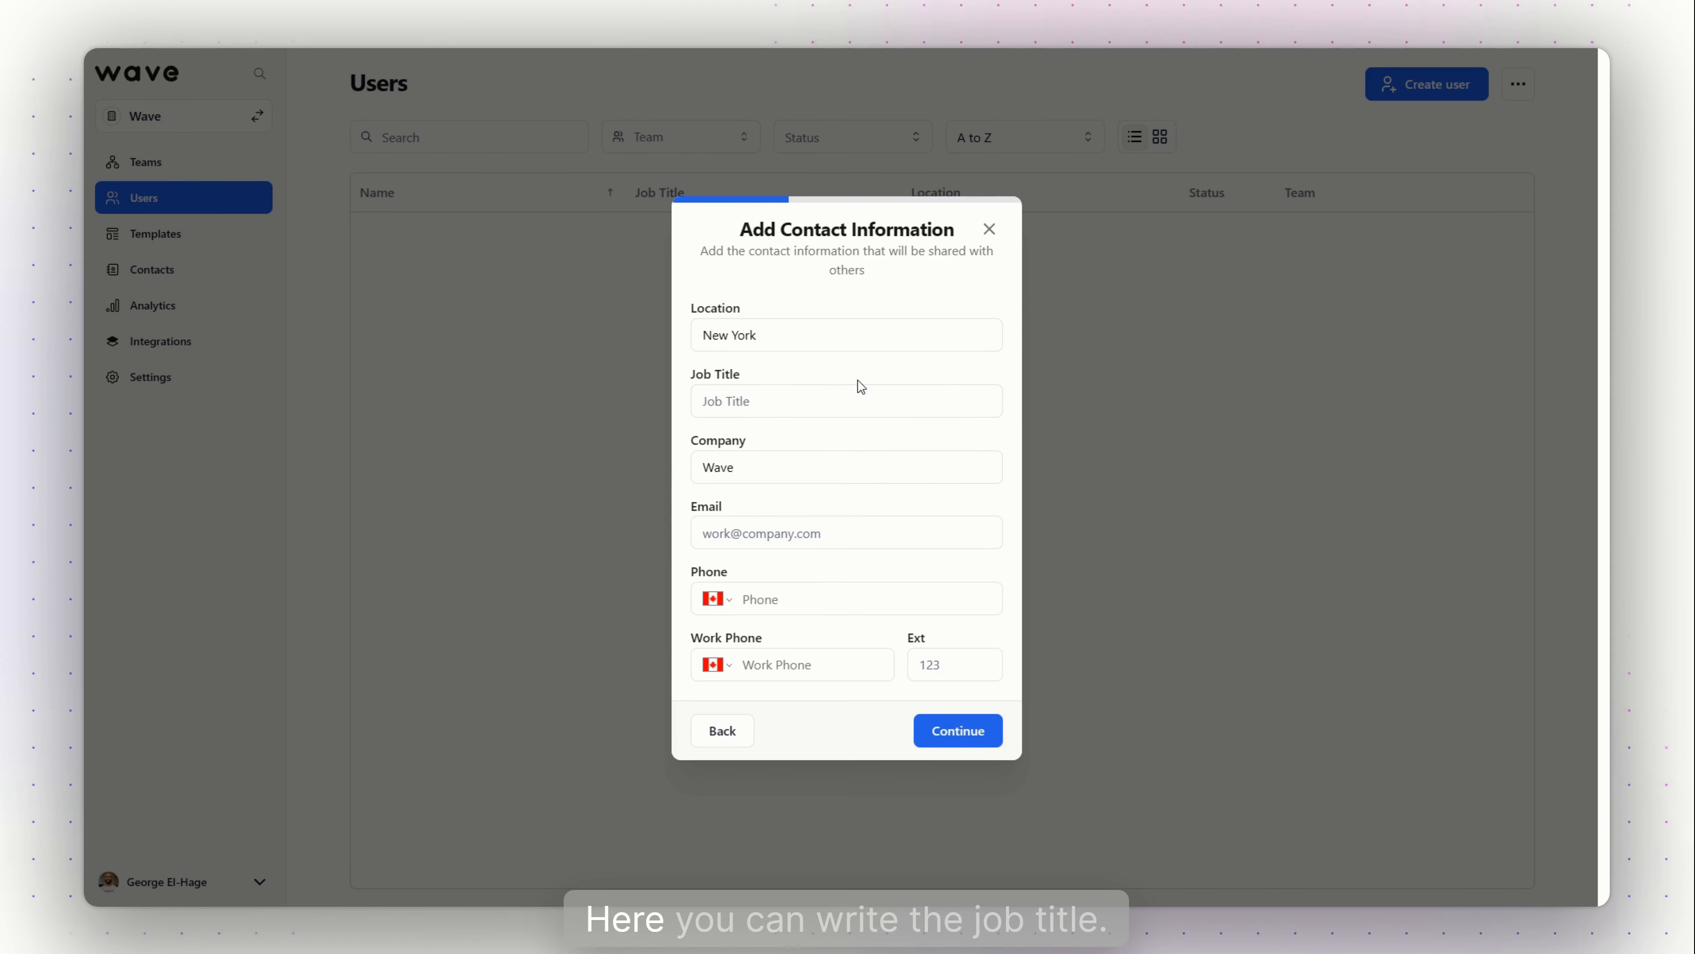
pyautogui.click(877, 401)
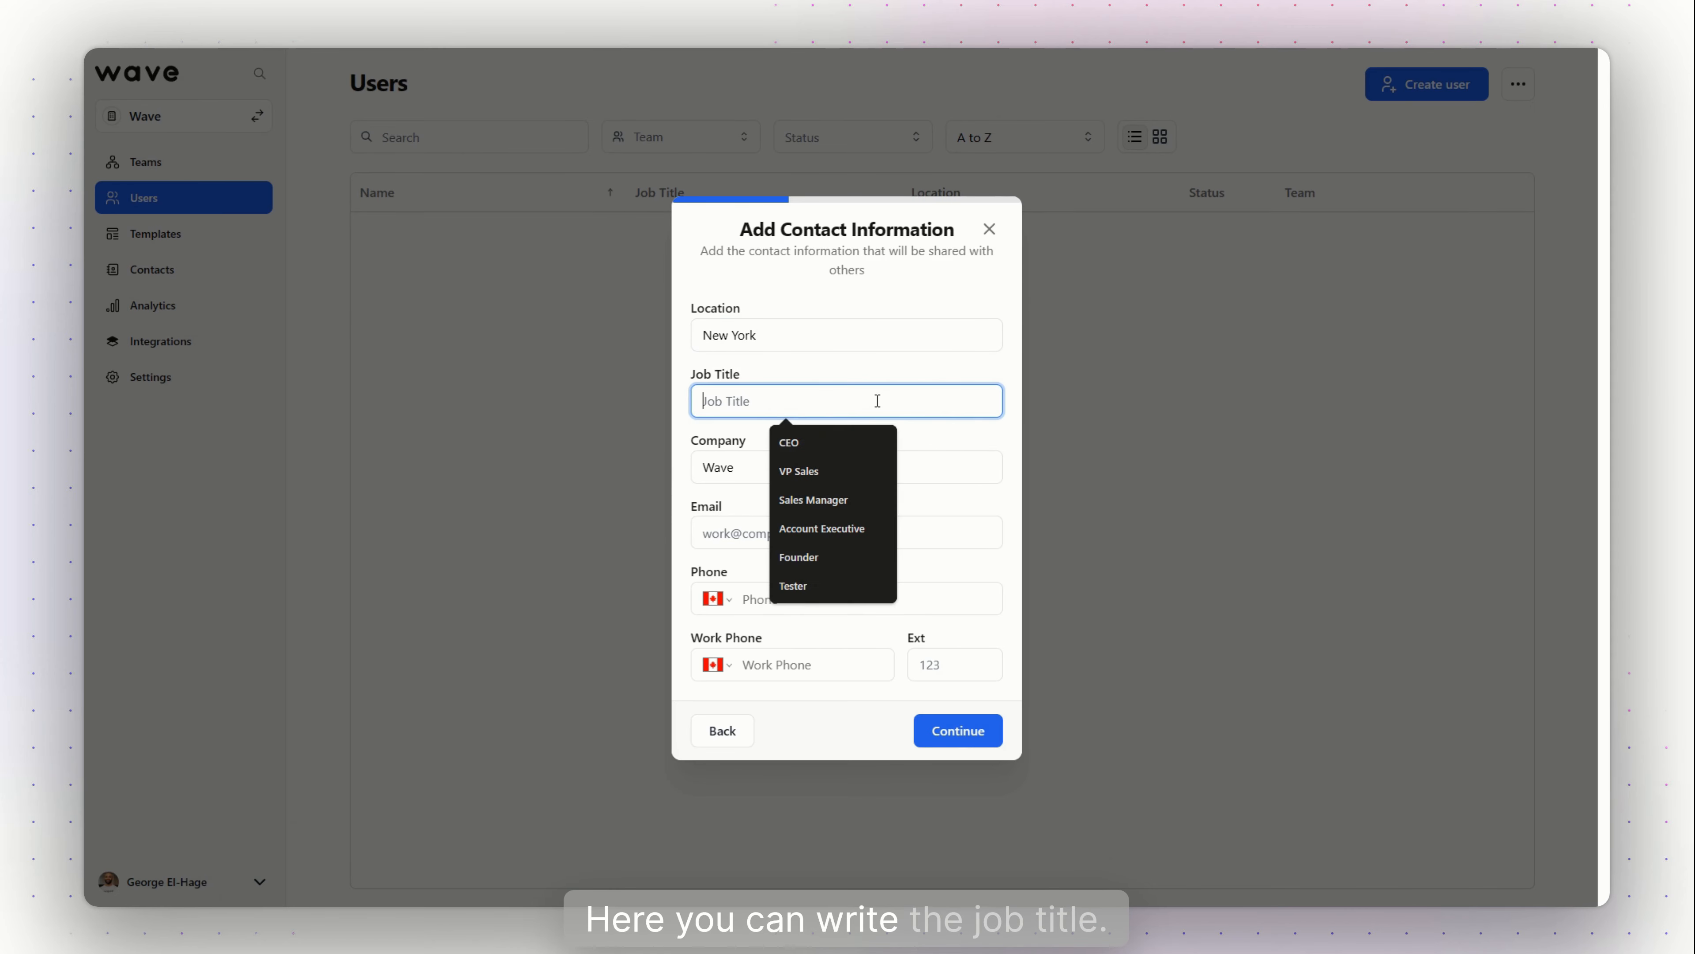
pyautogui.click(849, 474)
# Enter the user's work e-mail shared with contacts and continue to team access
pyautogui.click(796, 469)
pyautogui.click(702, 528)
pyautogui.click(852, 498)
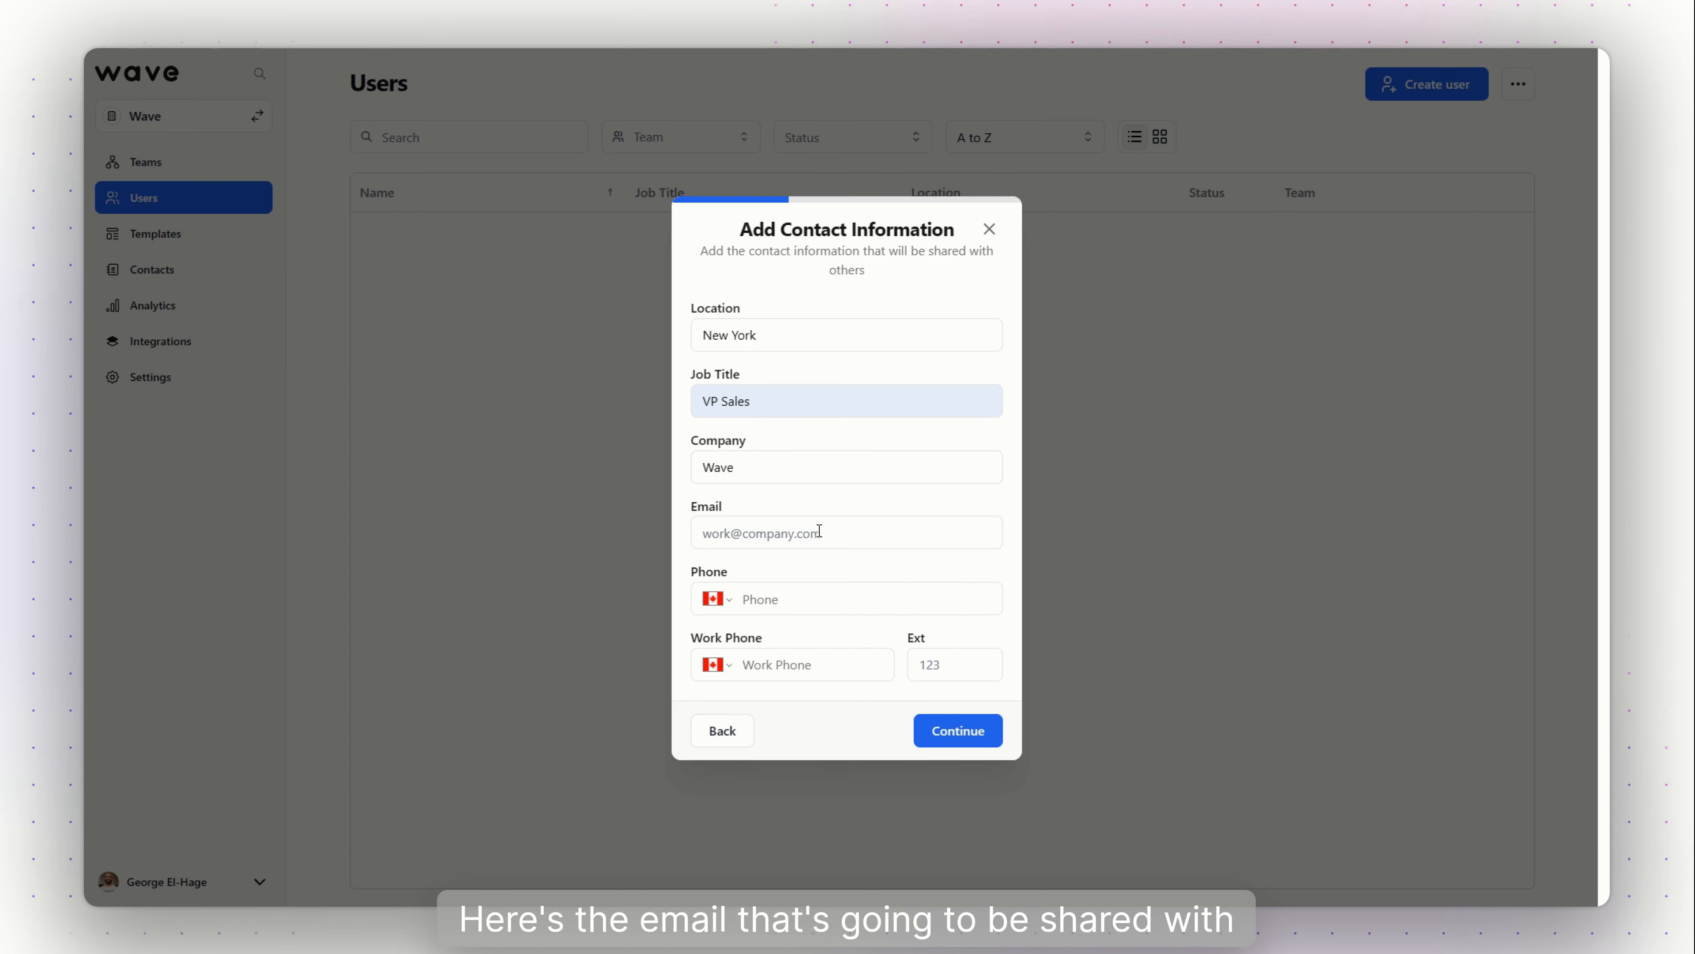
pyautogui.click(819, 532)
pyautogui.write('george@testemail.com')
pyautogui.click(870, 502)
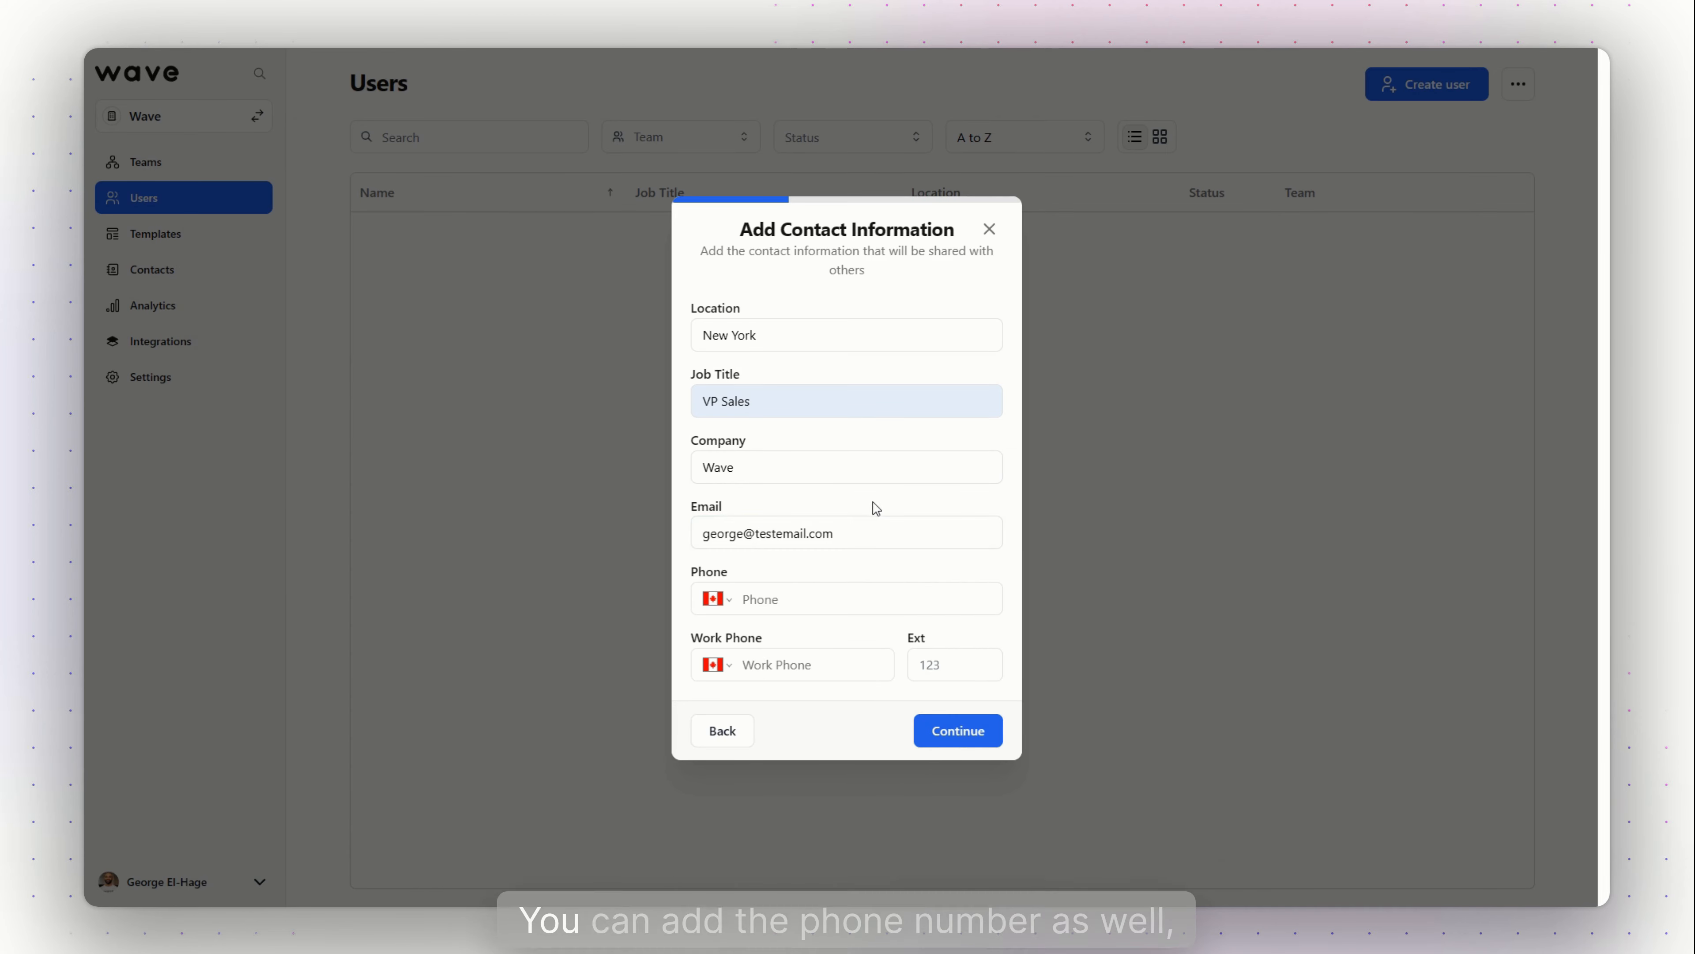
pyautogui.click(975, 735)
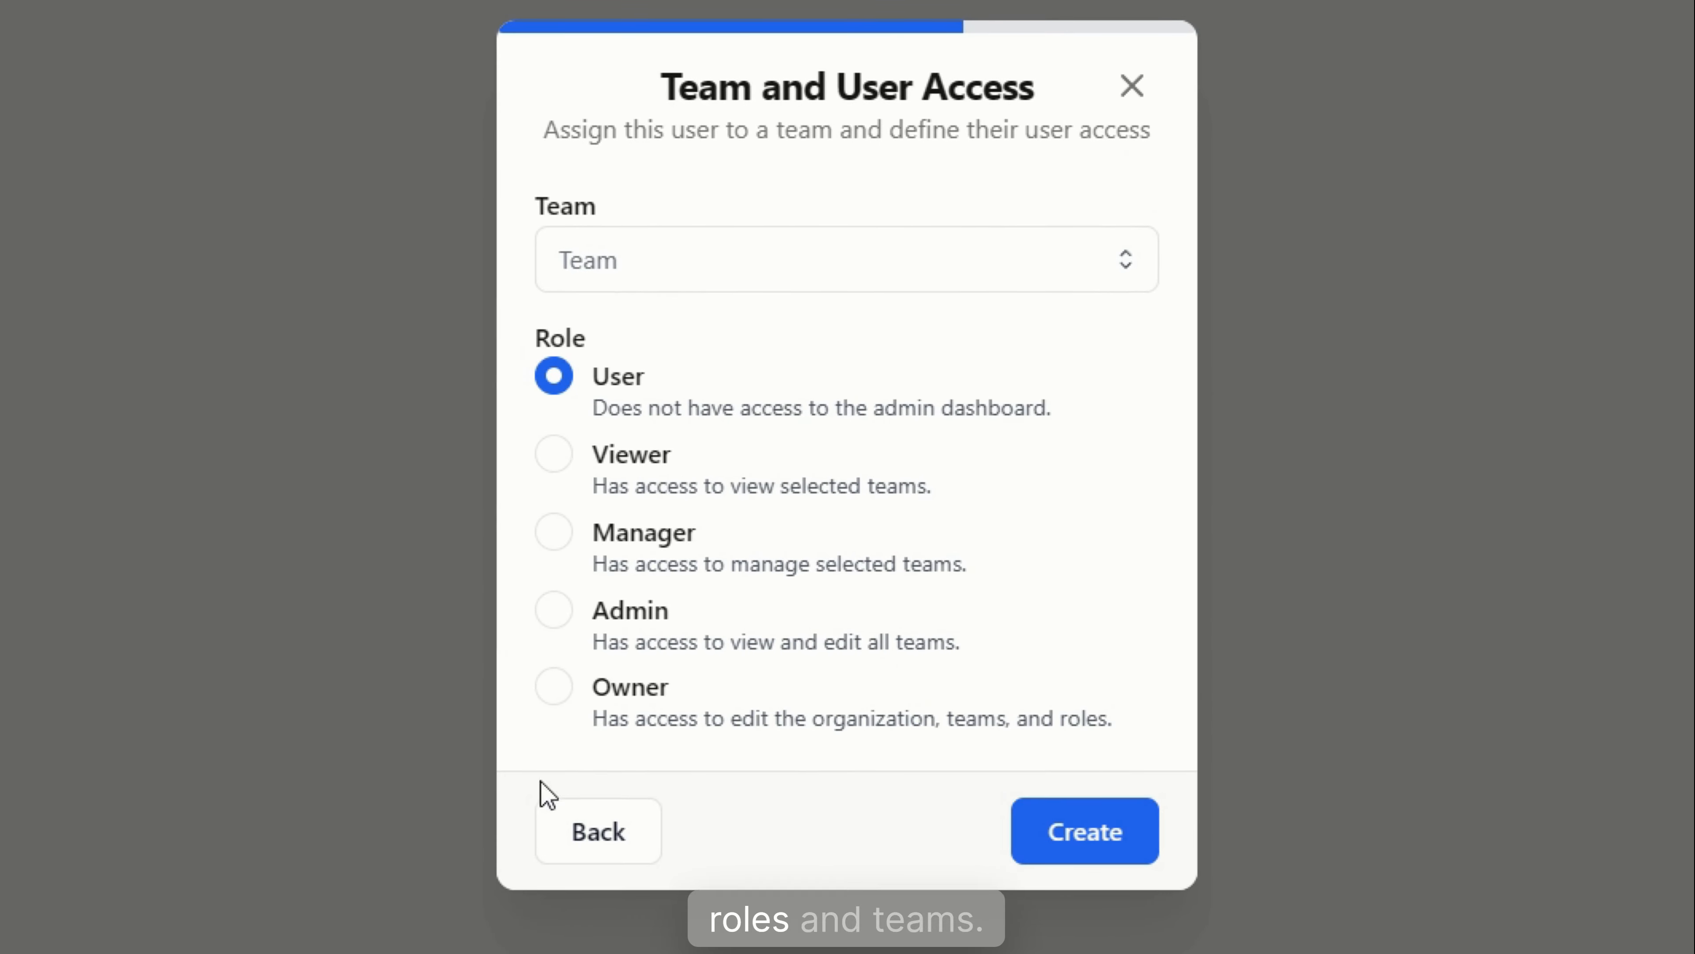
# Assign the user to The Wave Team, keep the User role, and create the account
pyautogui.click(854, 267)
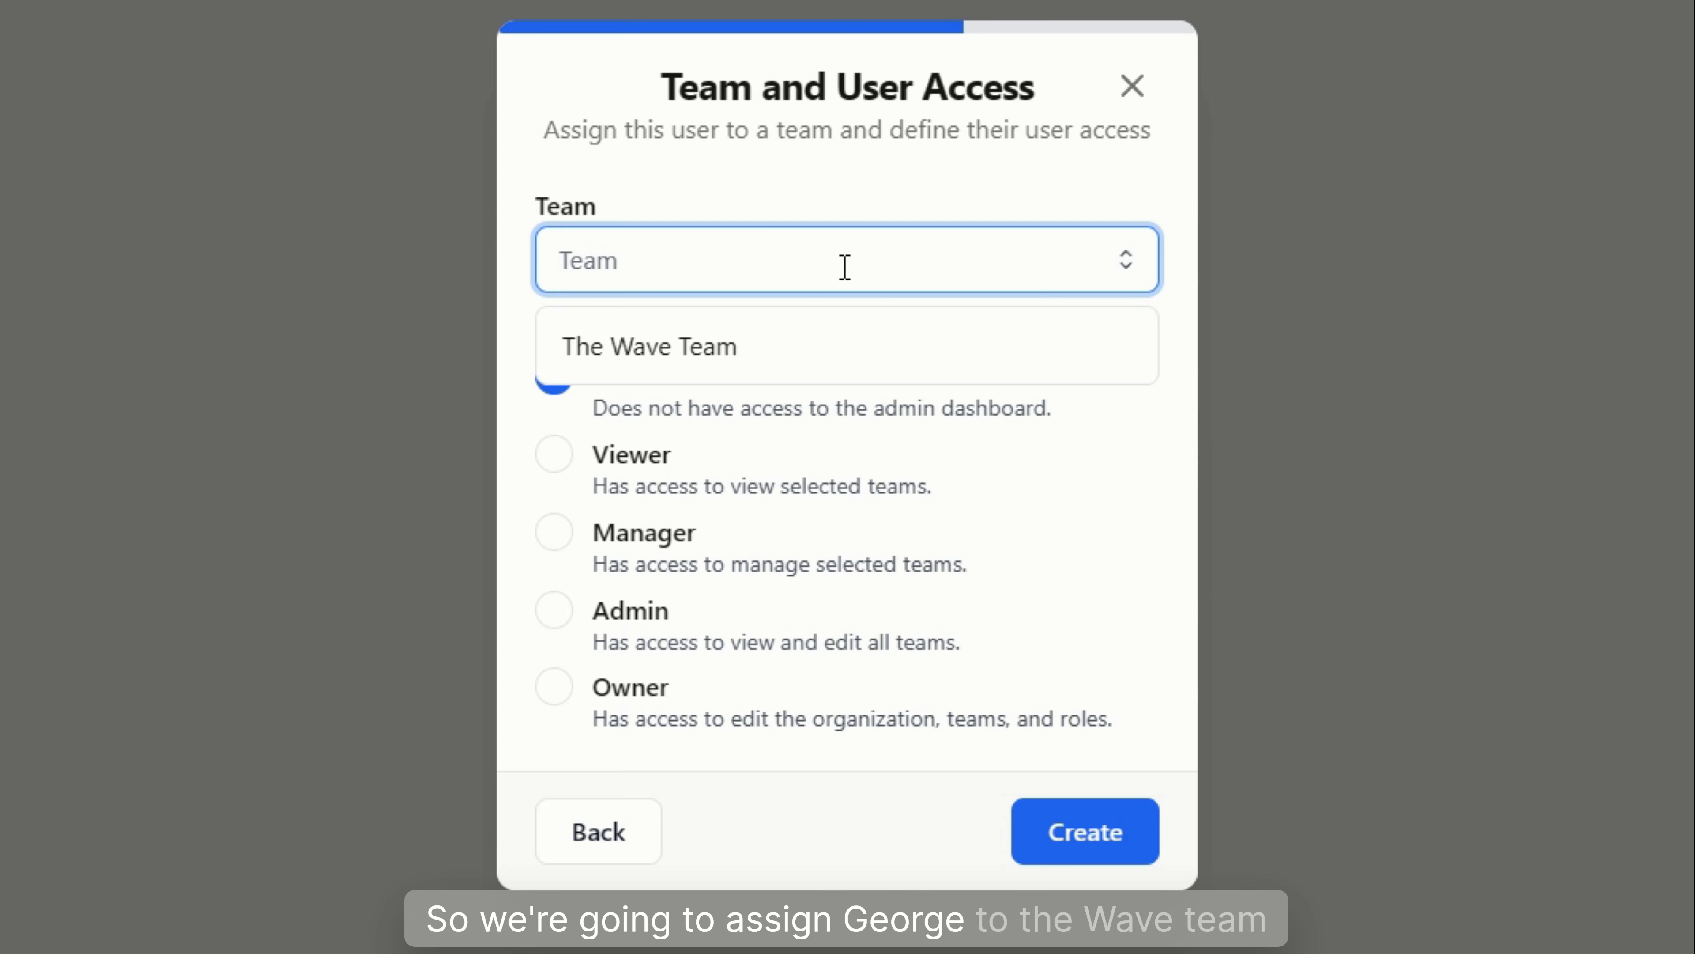
pyautogui.click(675, 354)
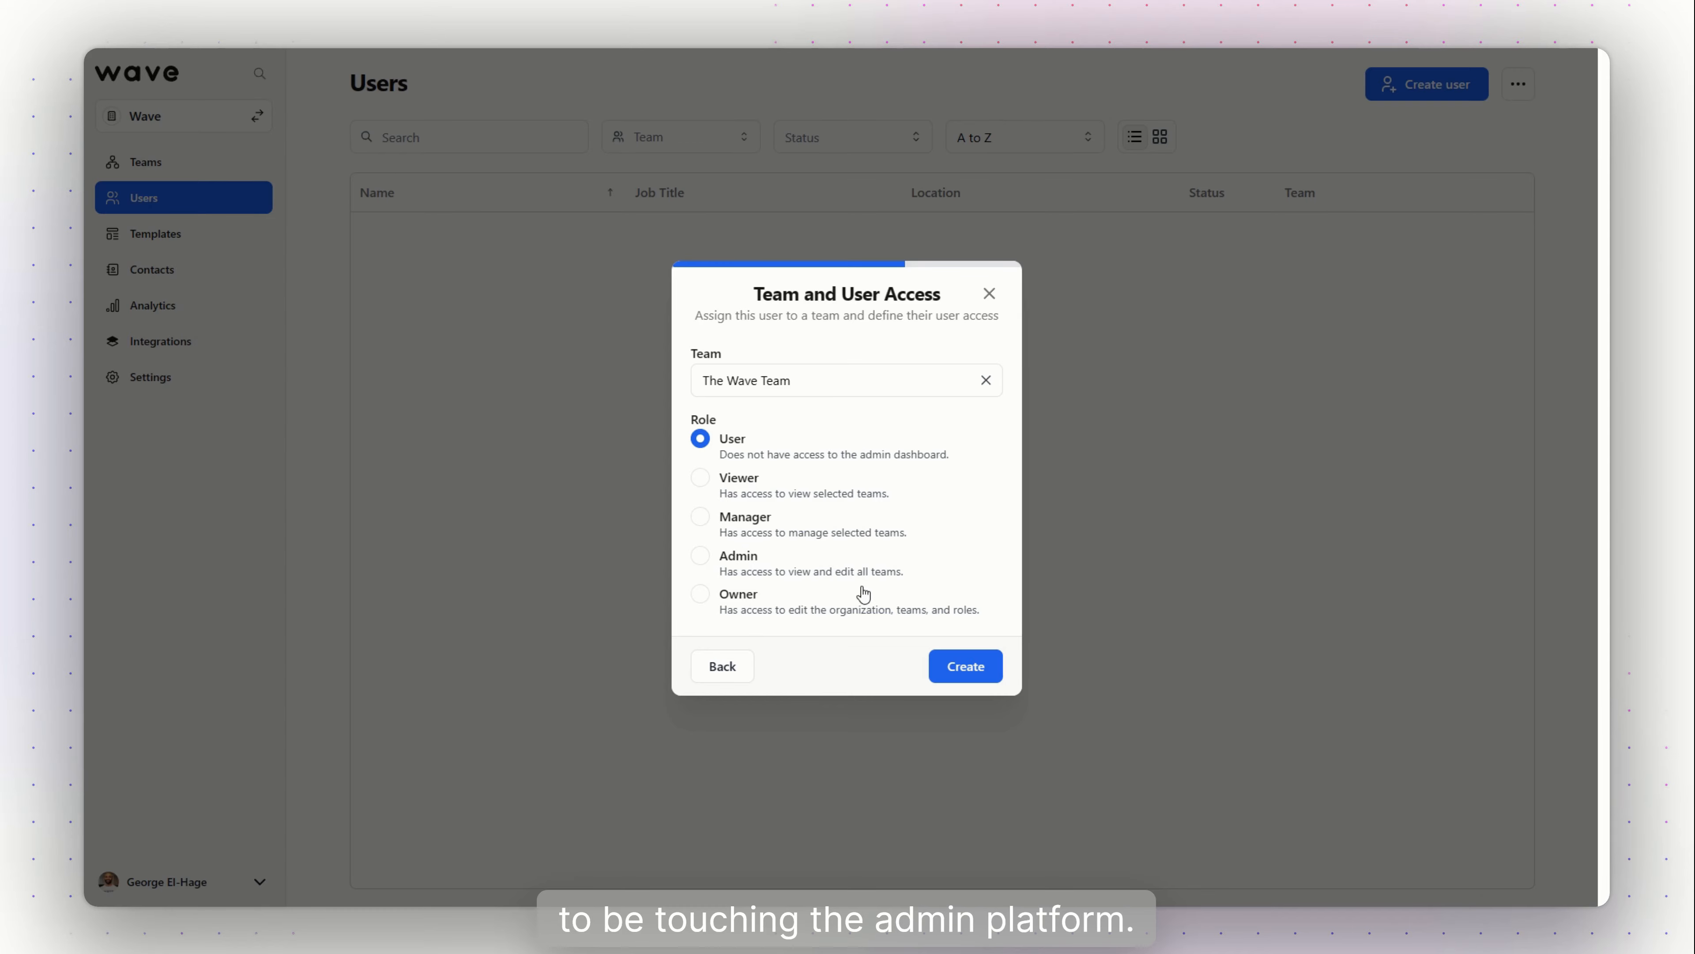
pyautogui.click(966, 667)
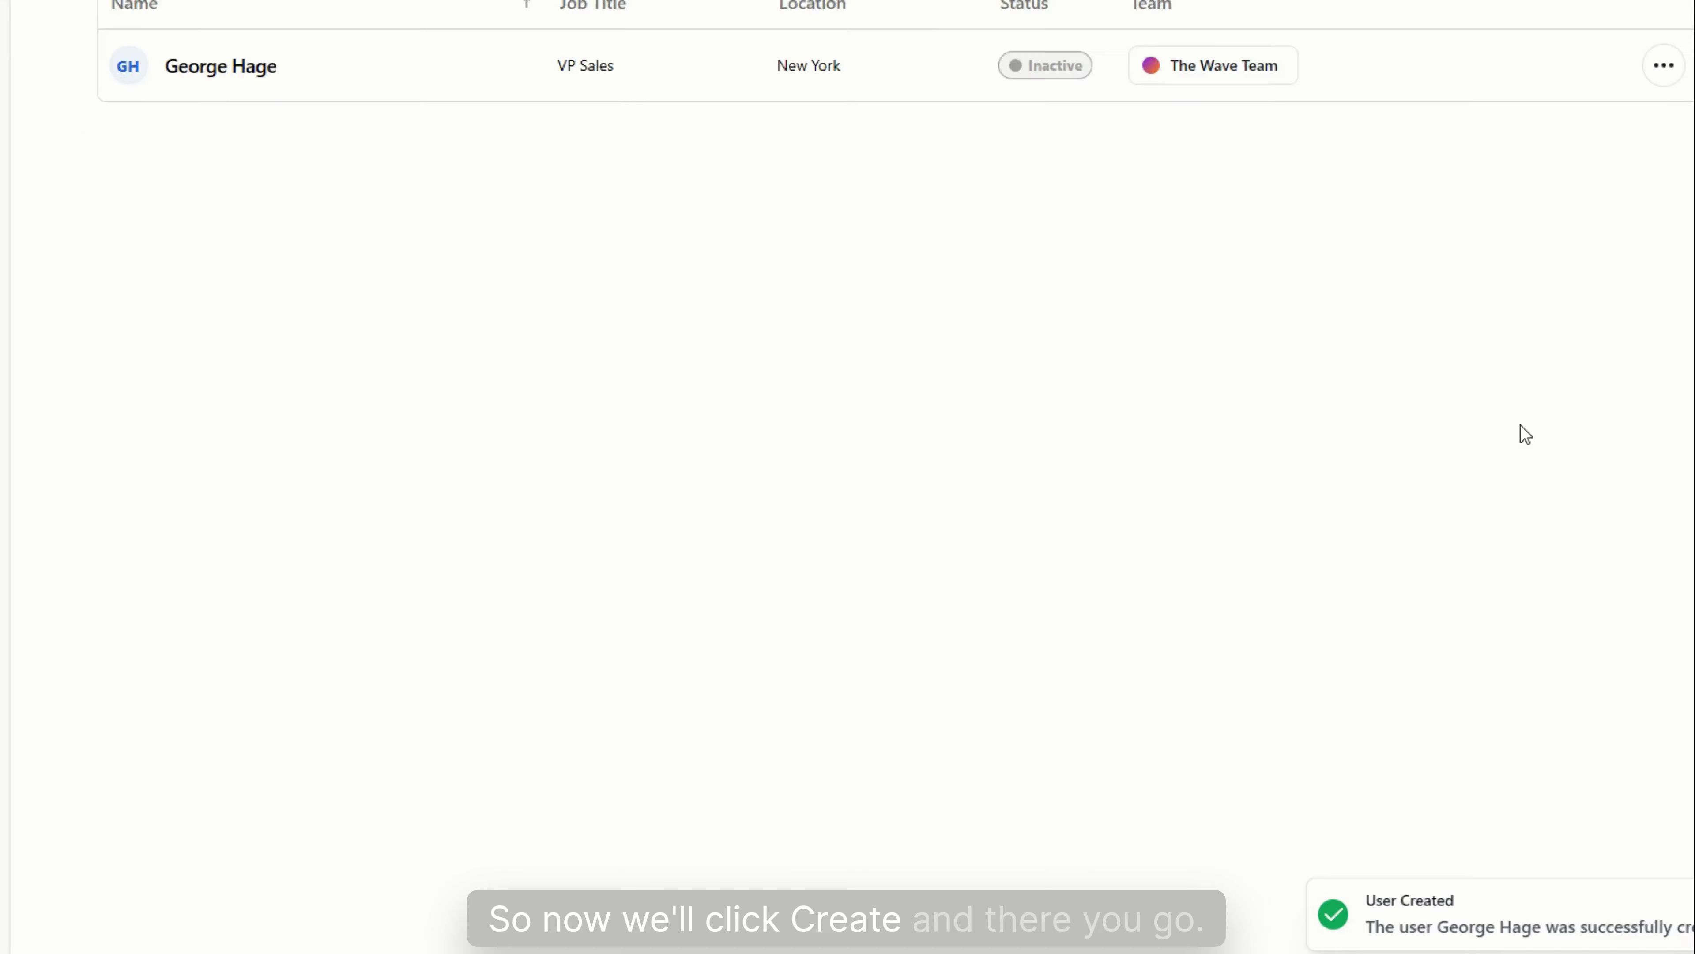
# Switch Users to card view and open the VP Sales user's profile to check Add Content
pyautogui.click(1160, 137)
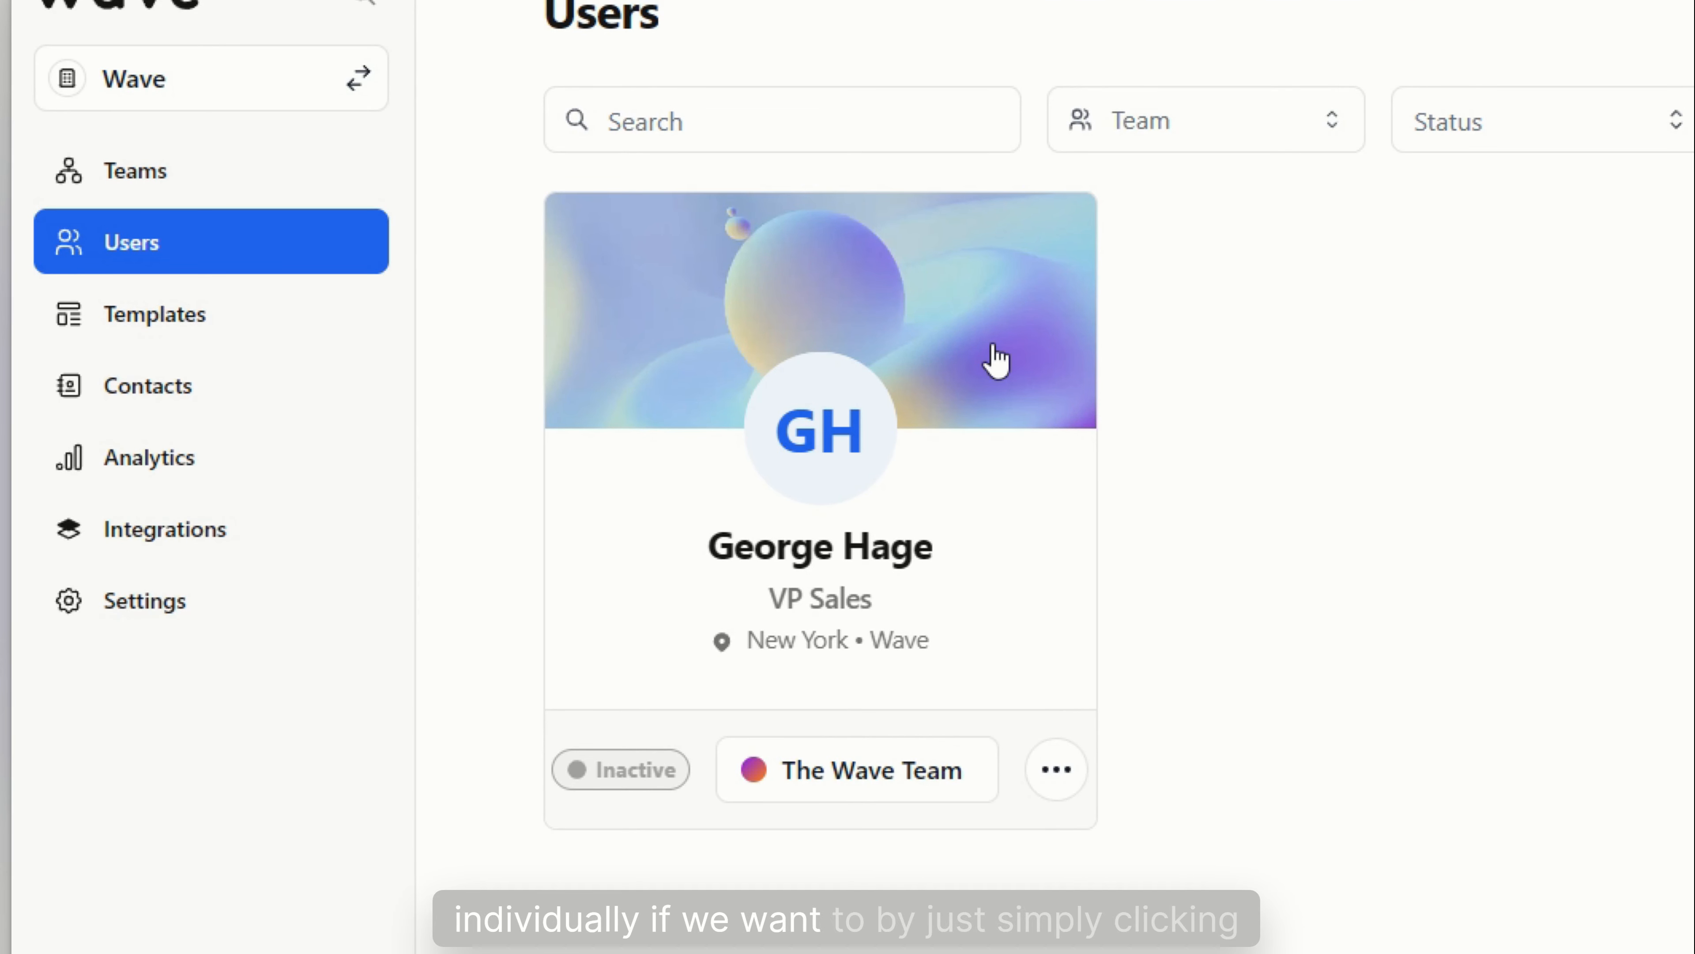
pyautogui.click(994, 354)
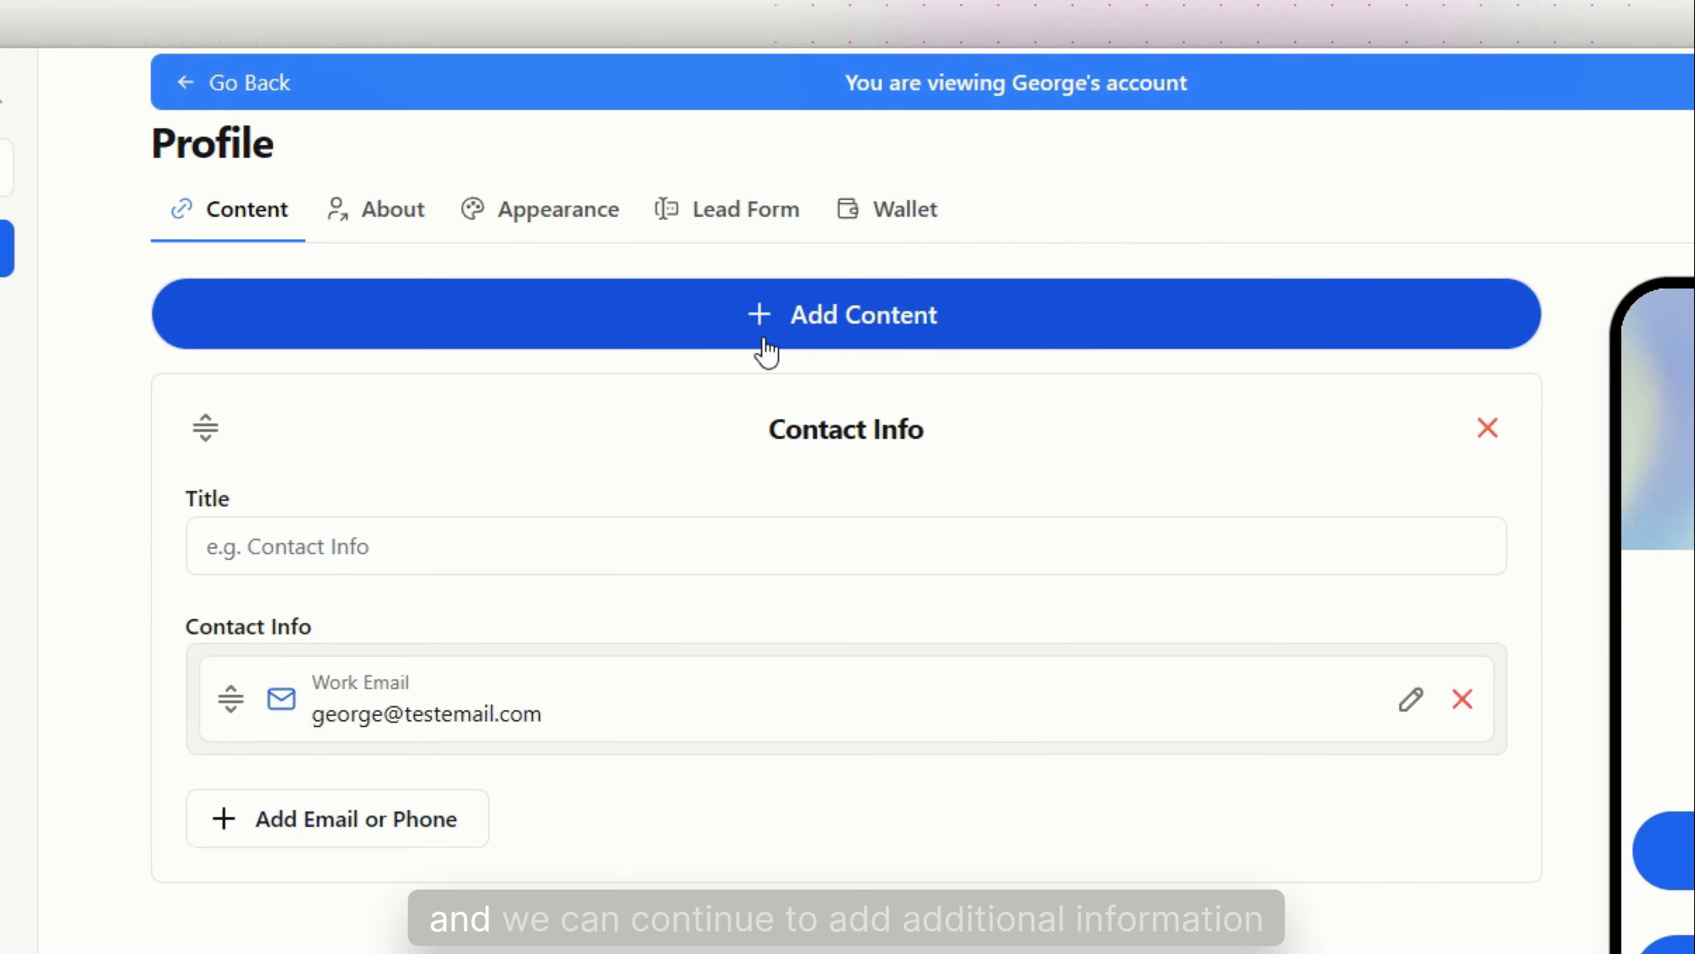
pyautogui.click(694, 212)
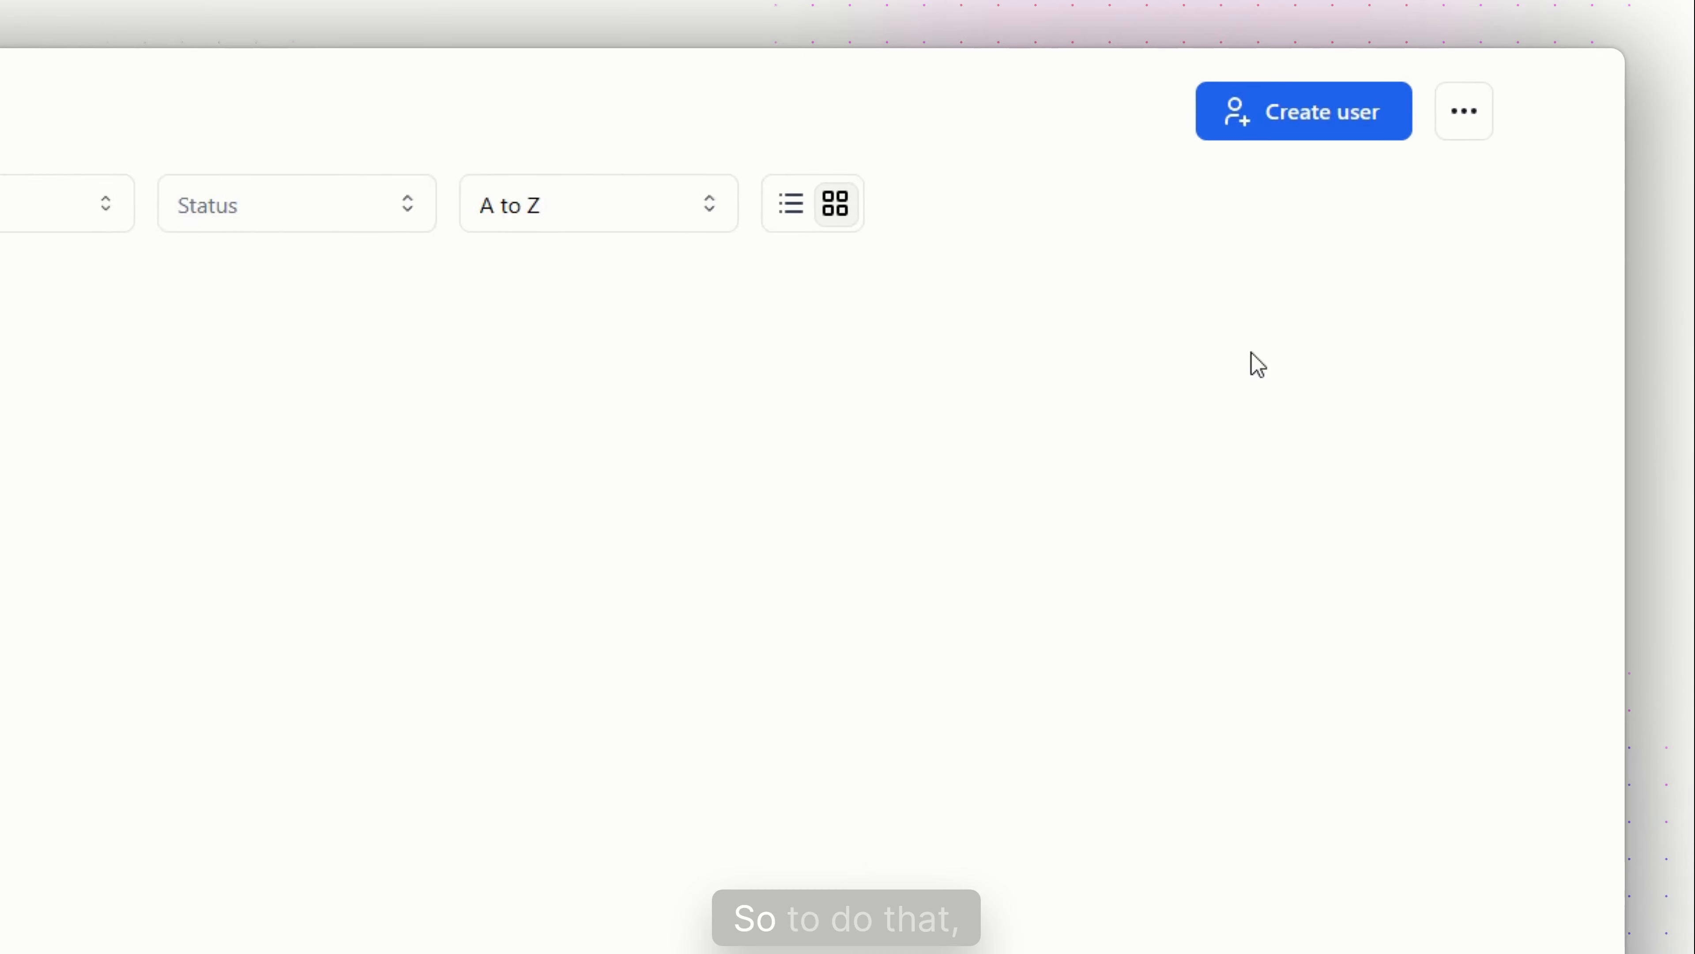
# Choose Import Users from the user list's more-actions menu
pyautogui.click(1465, 147)
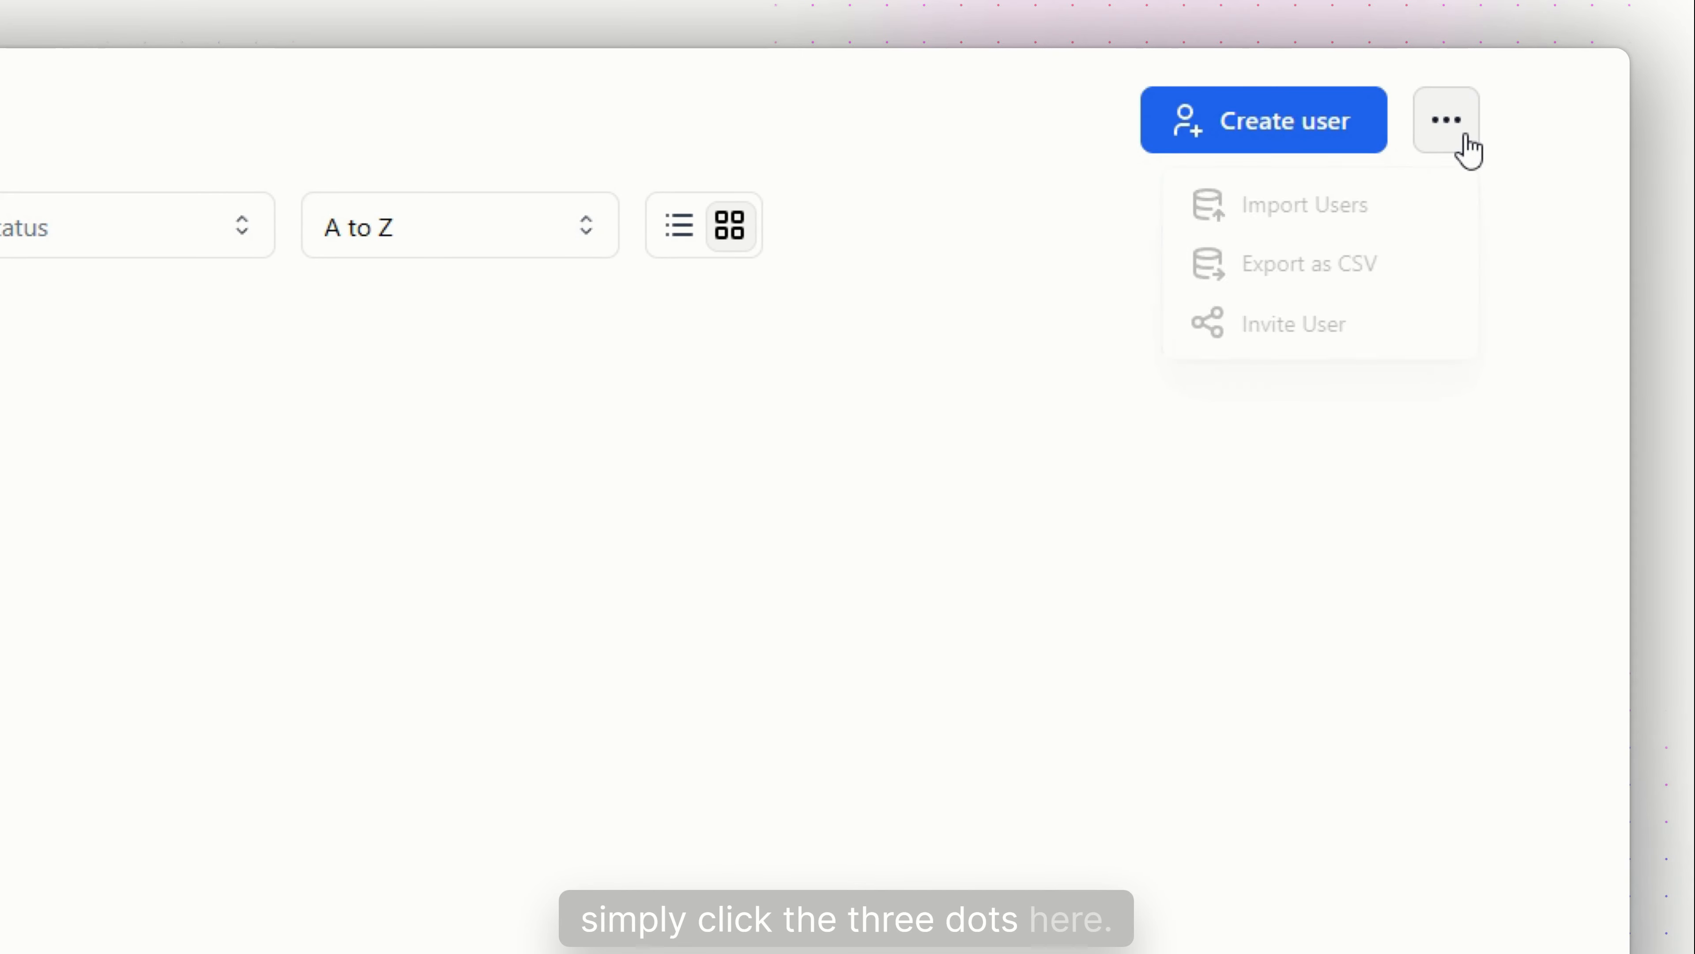
pyautogui.click(1400, 224)
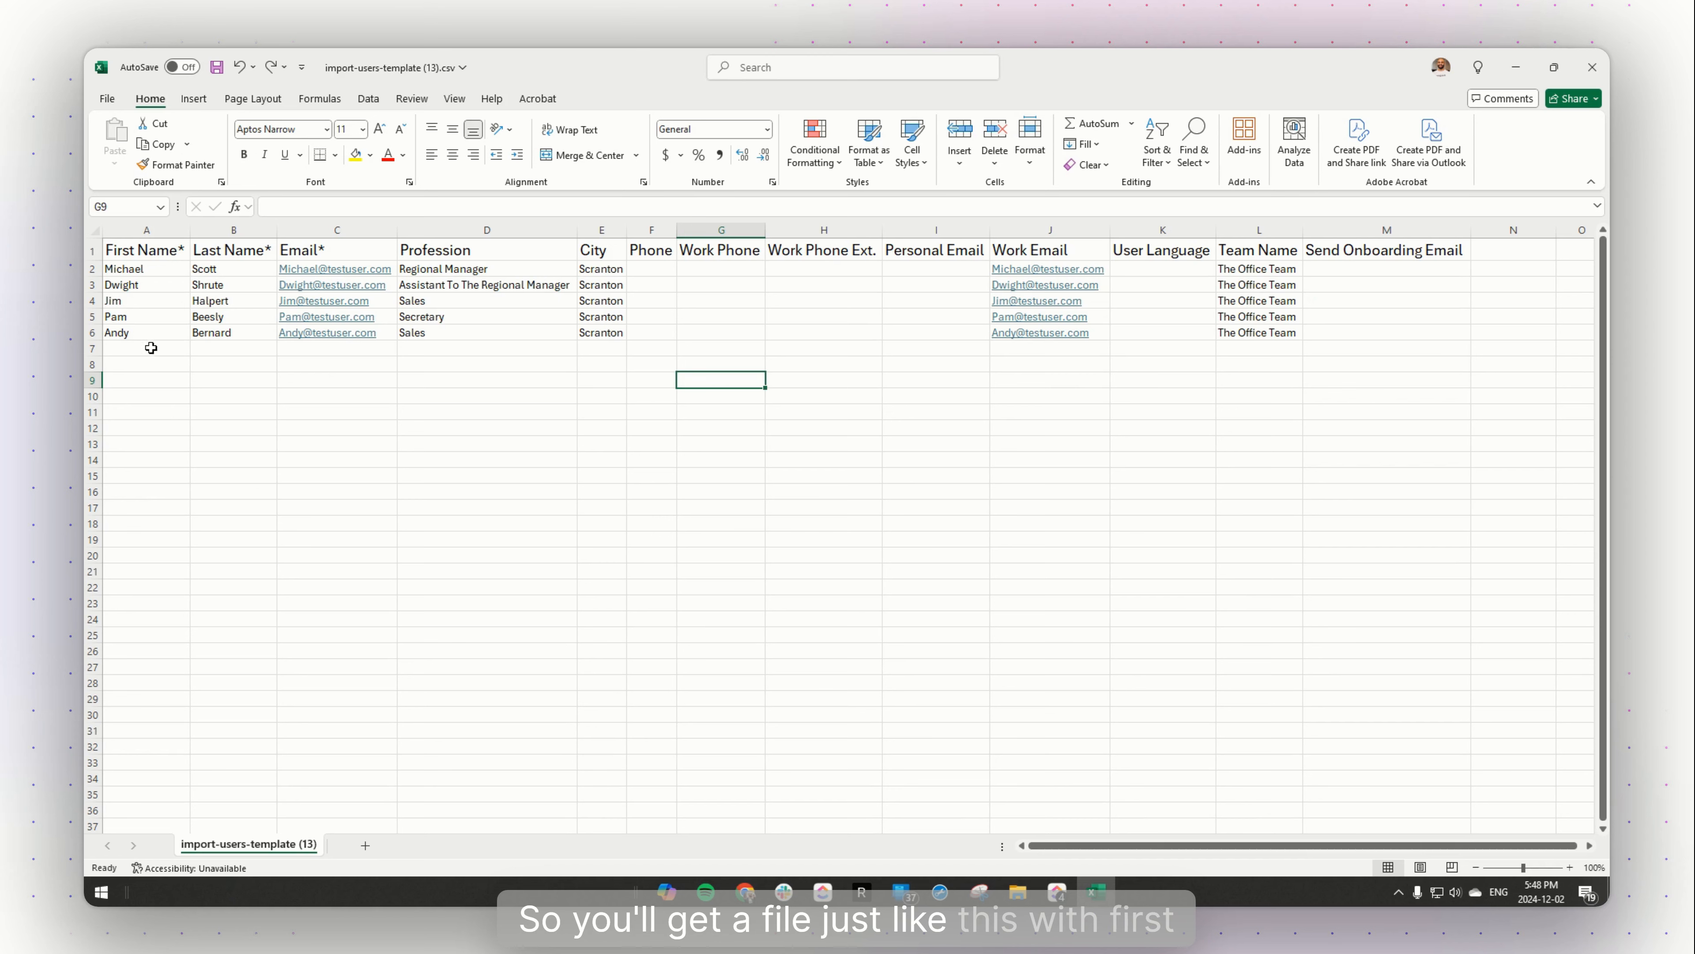
pyautogui.click(144, 250)
pyautogui.click(230, 250)
pyautogui.click(360, 254)
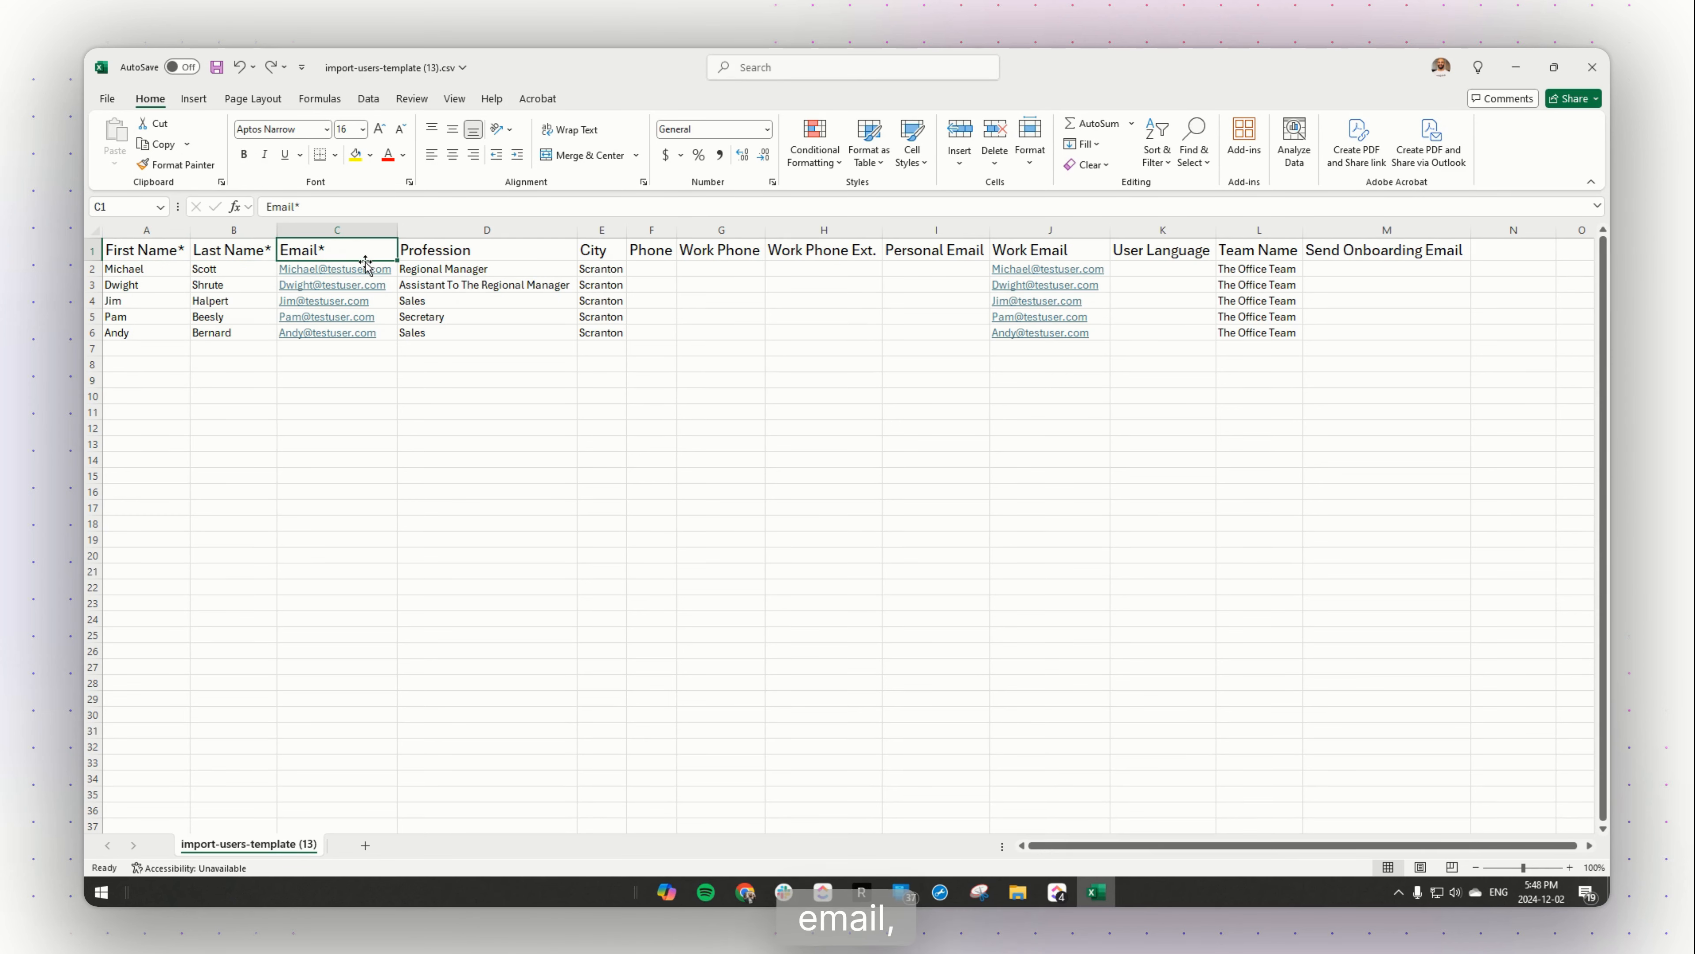
pyautogui.click(548, 249)
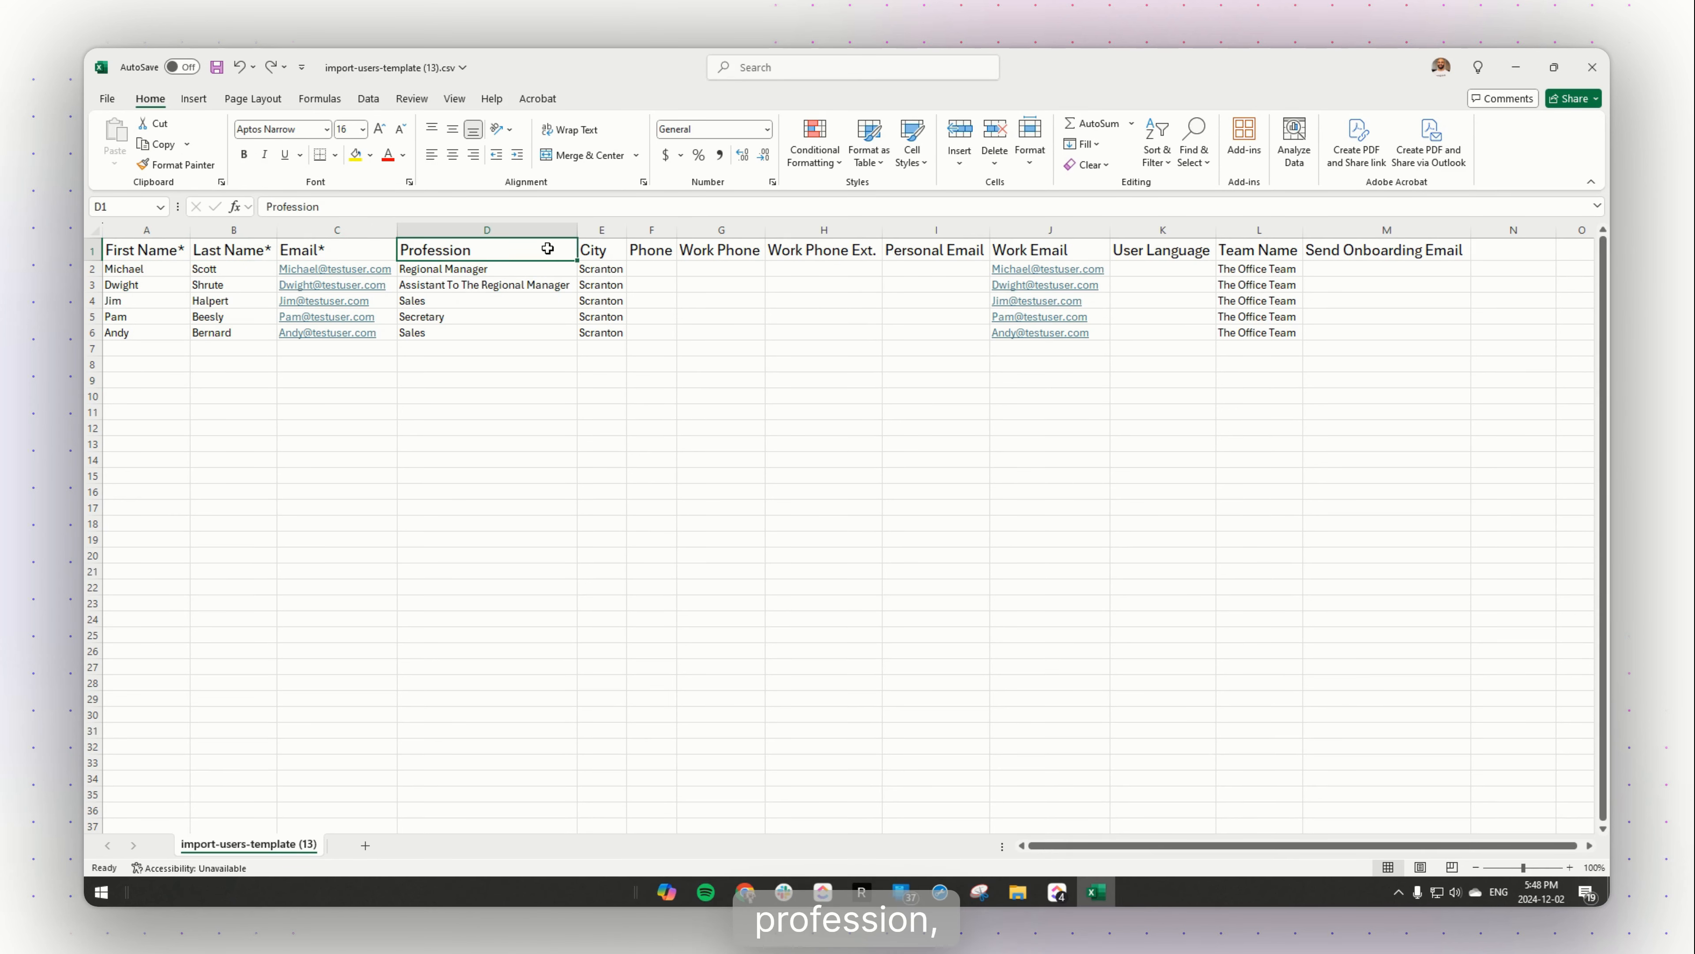
pyautogui.click(604, 246)
pyautogui.click(673, 250)
pyautogui.click(488, 412)
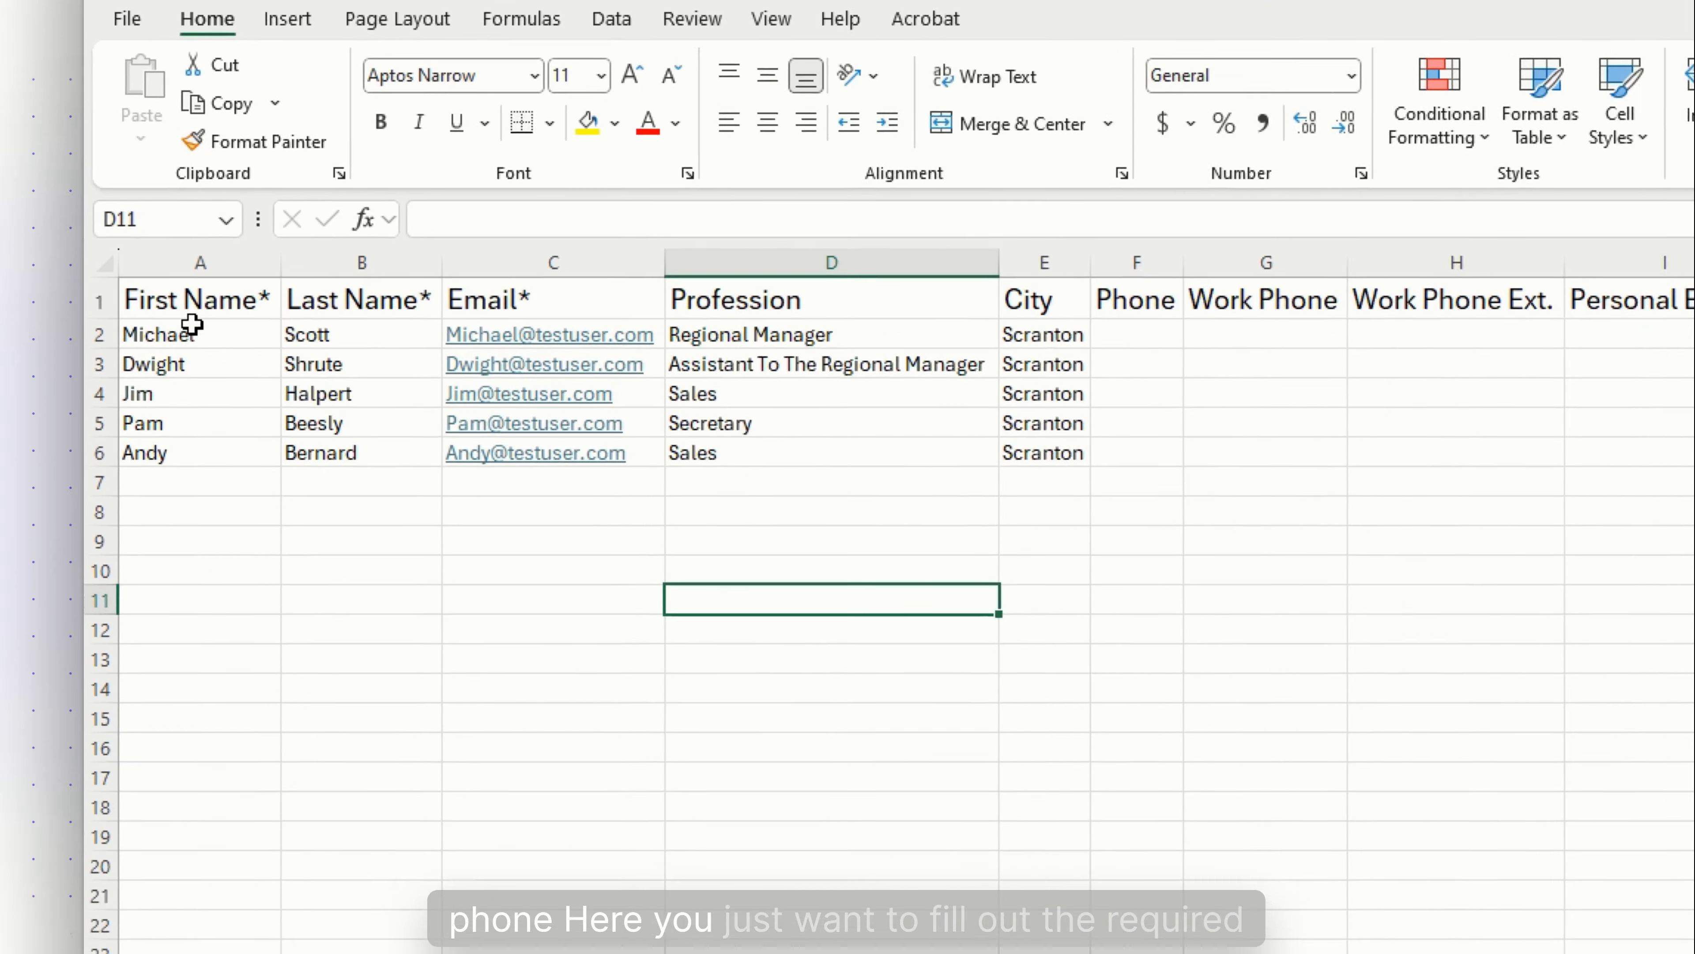
pyautogui.click(145, 251)
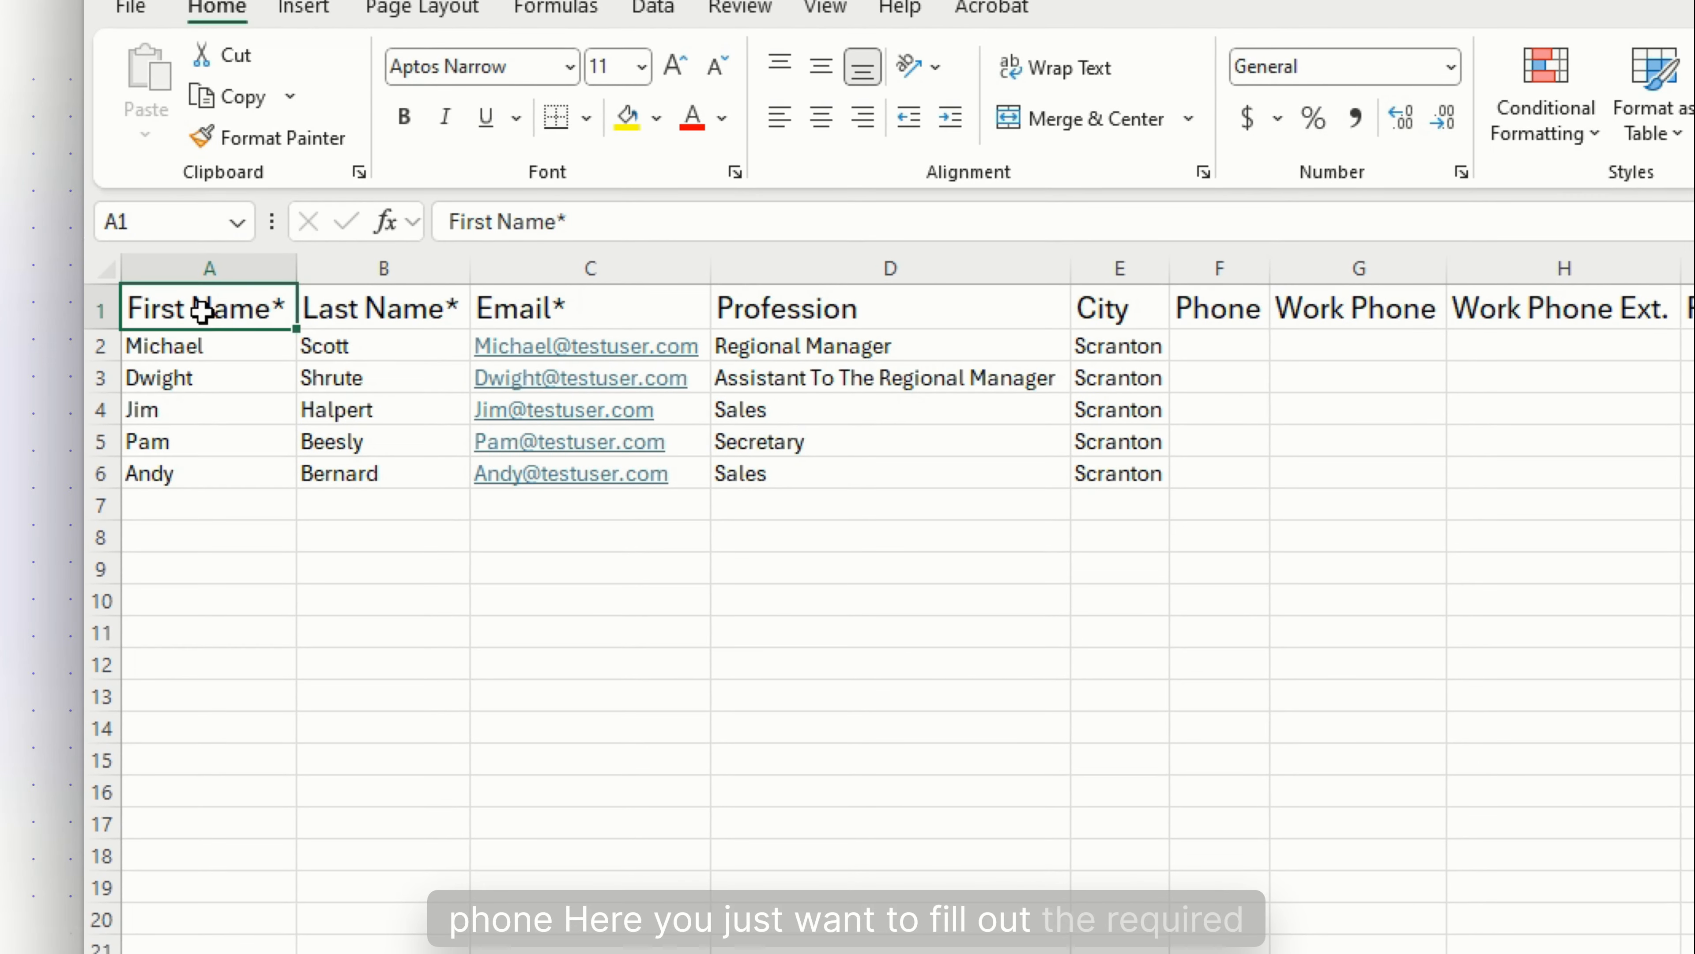
pyautogui.moveTo(203, 309); pyautogui.dragTo(613, 474)
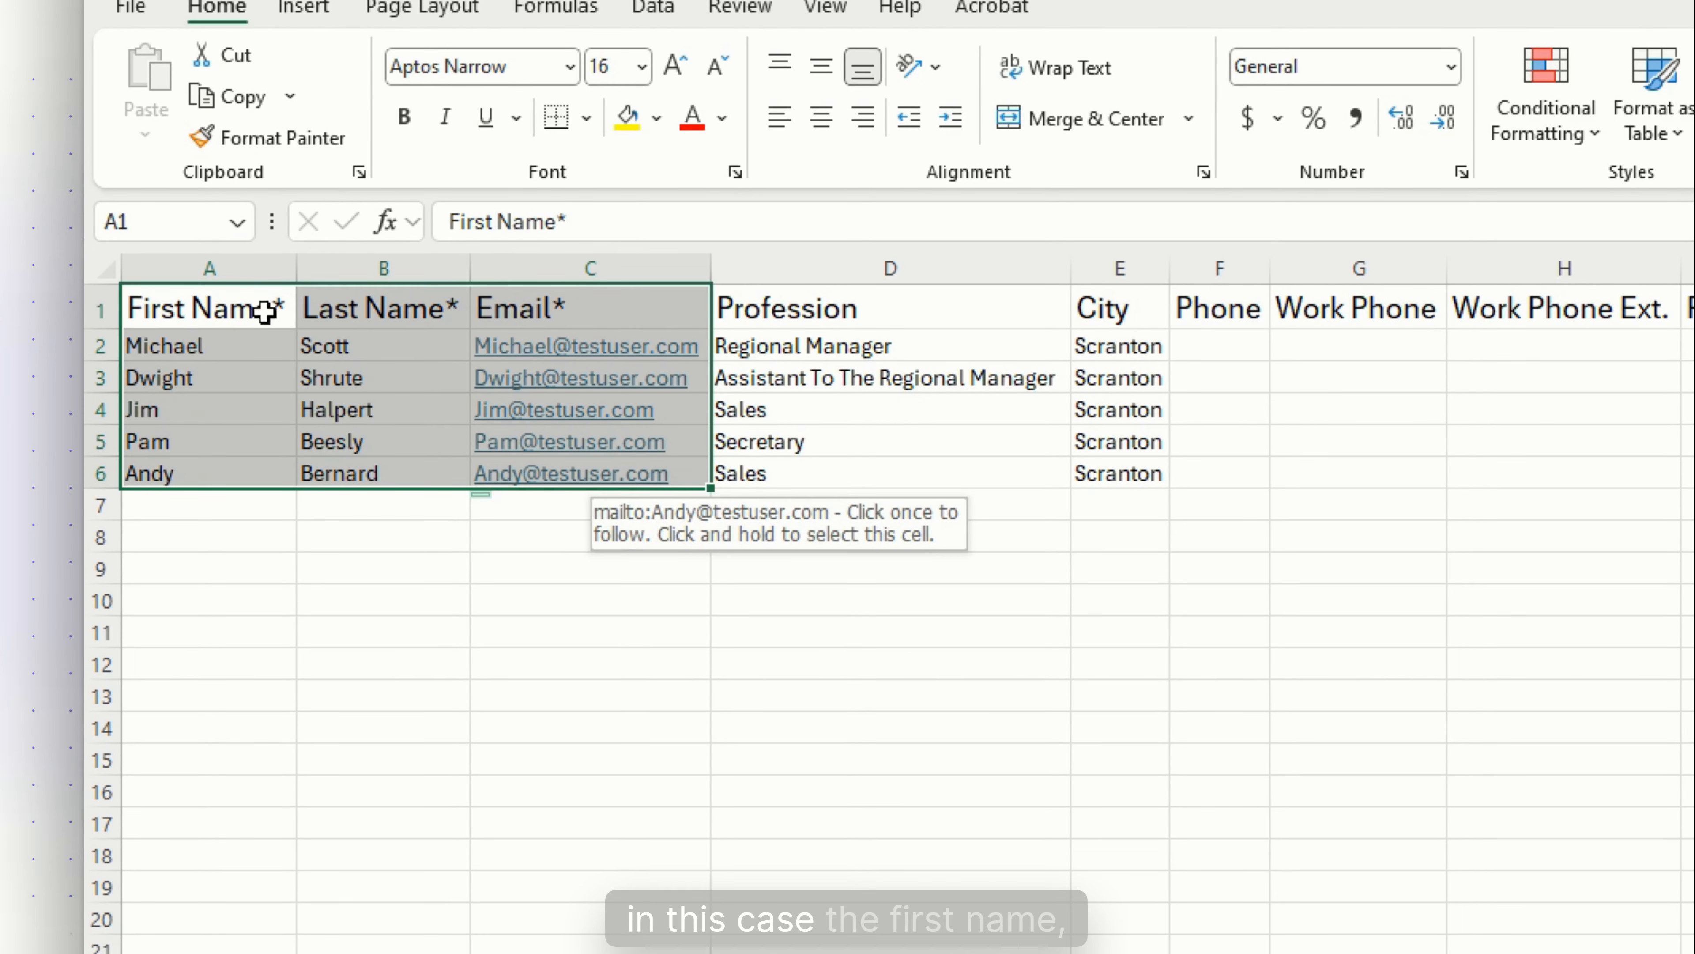
pyautogui.click(538, 319)
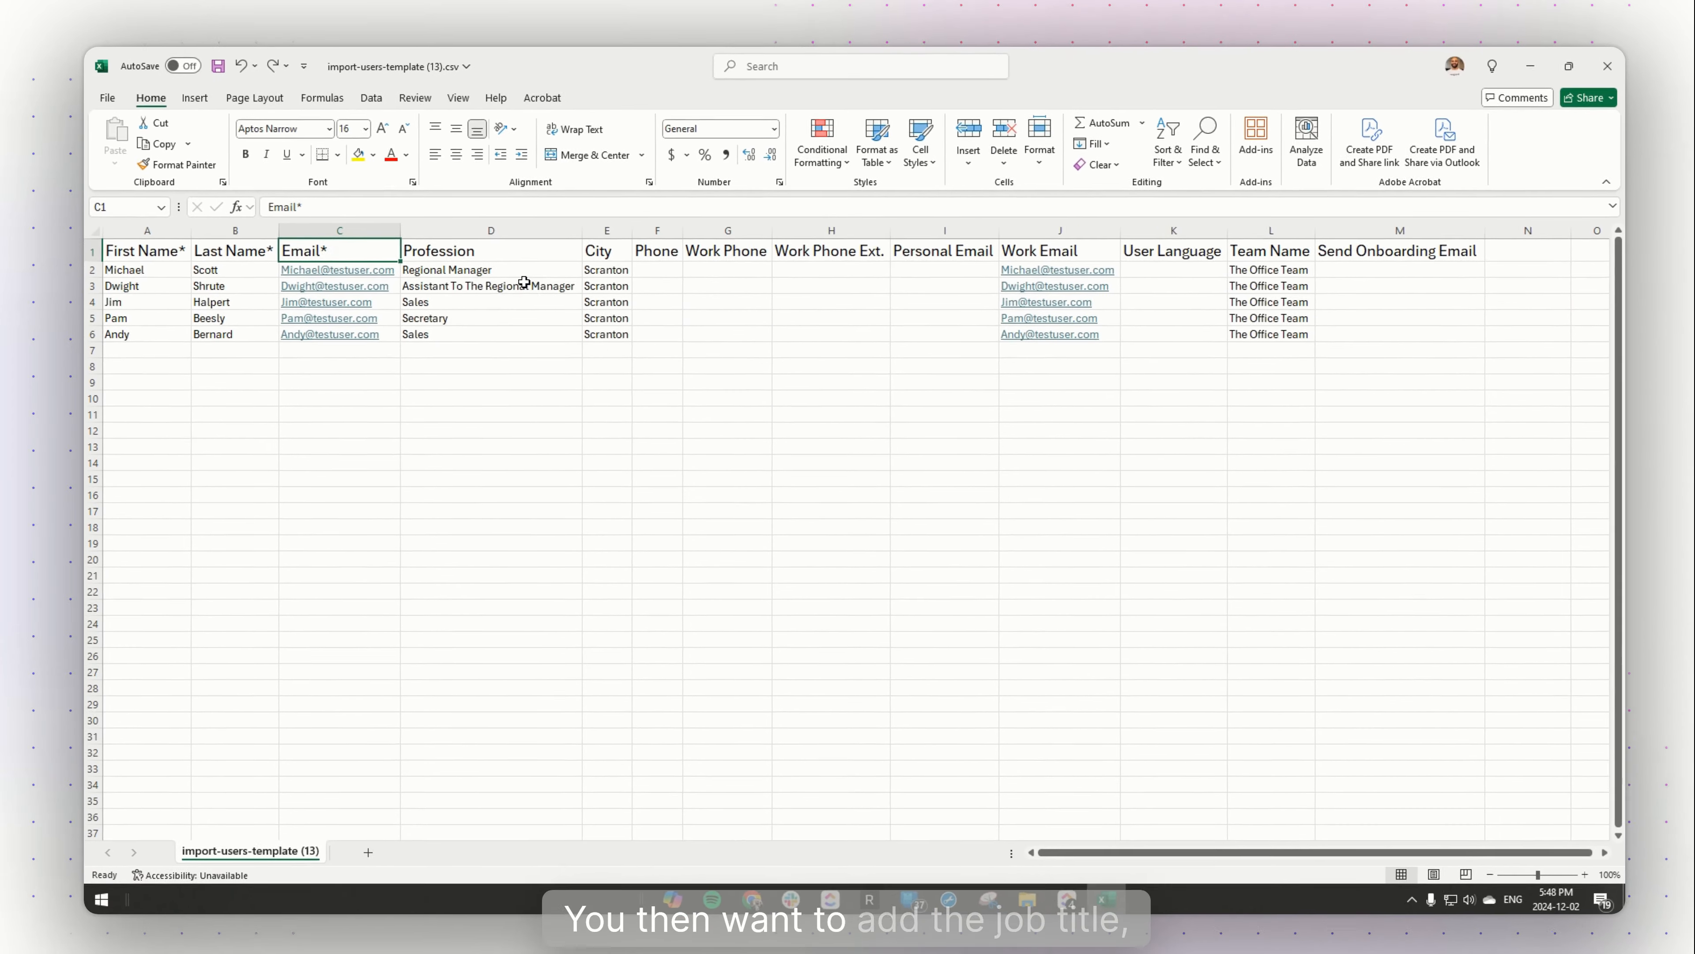
pyautogui.moveTo(961, 346); pyautogui.dragTo(1021, 501)
pyautogui.moveTo(710, 320); pyautogui.dragTo(710, 446)
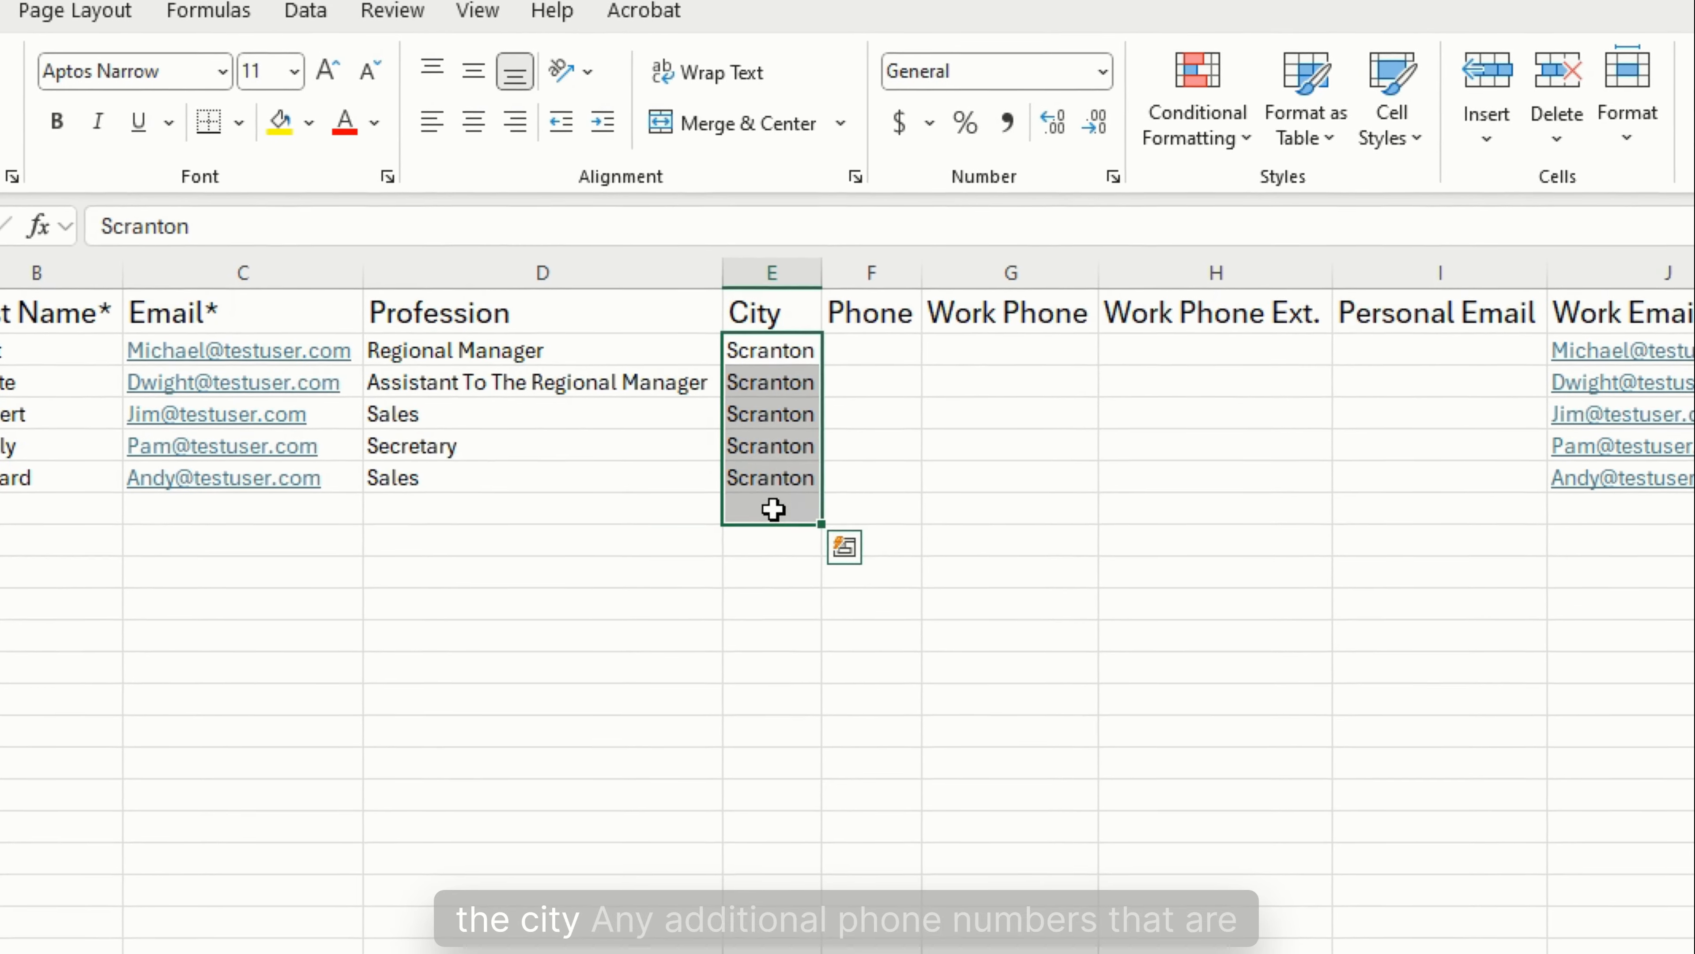
pyautogui.moveTo(824, 333); pyautogui.dragTo(885, 359)
pyautogui.moveTo(985, 396); pyautogui.dragTo(1041, 469)
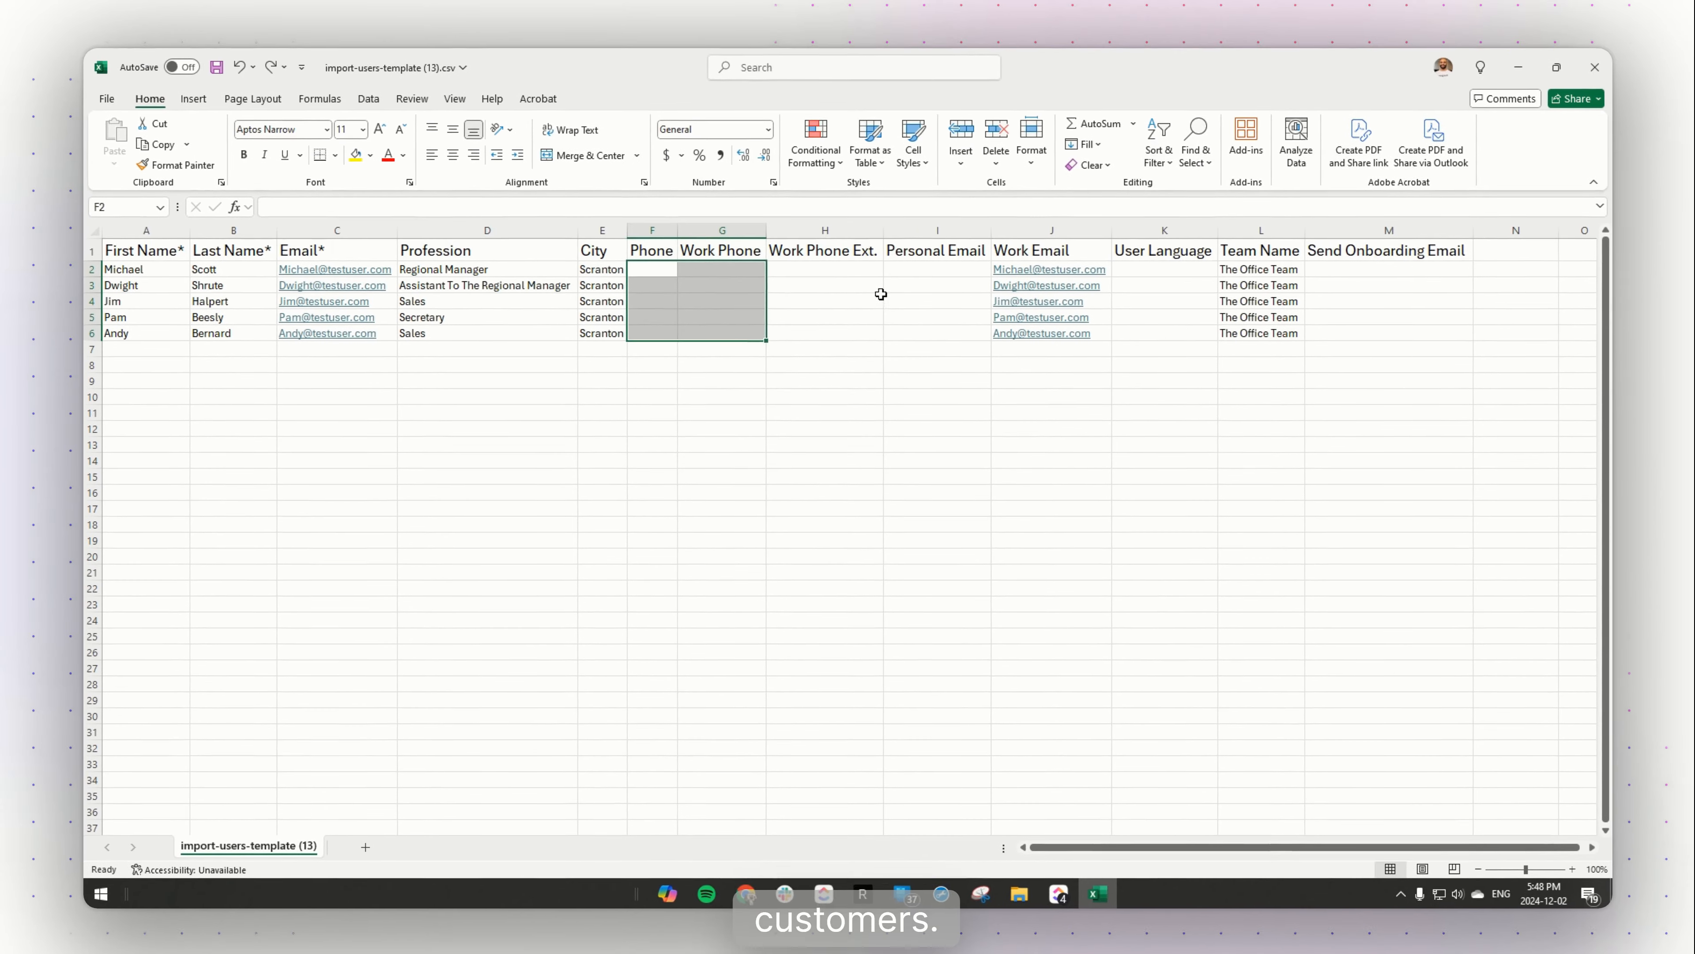
pyautogui.click(1222, 414)
pyautogui.moveTo(1039, 263); pyautogui.dragTo(1053, 339)
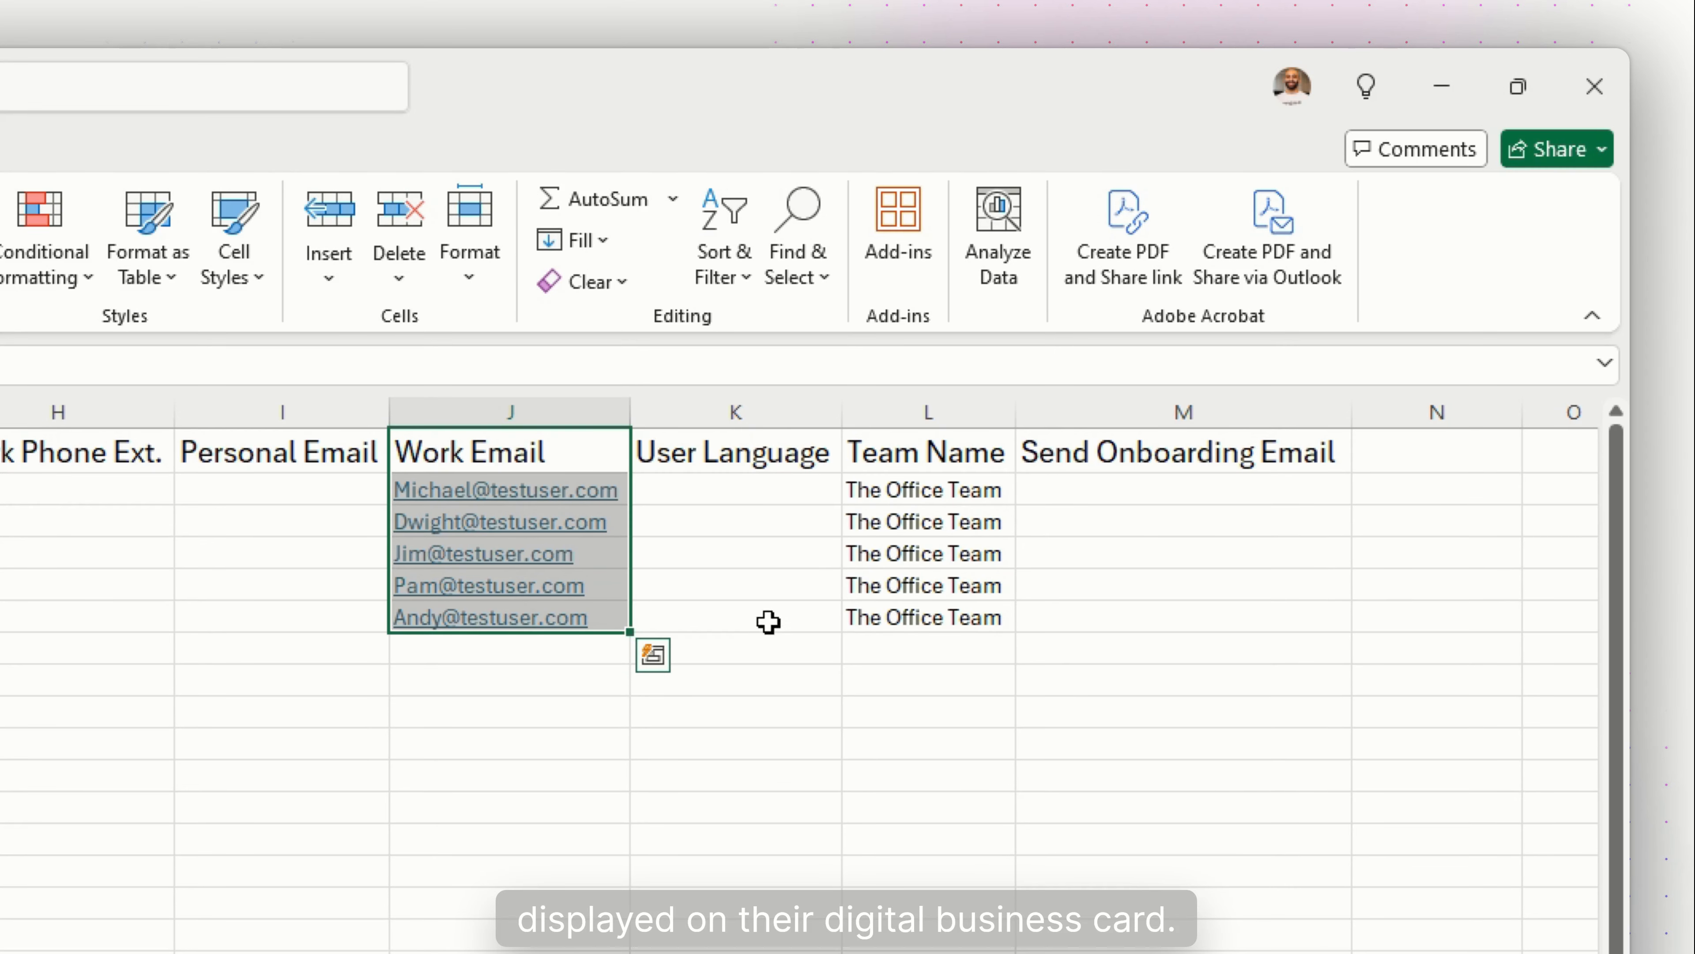
pyautogui.moveTo(775, 446); pyautogui.dragTo(704, 608)
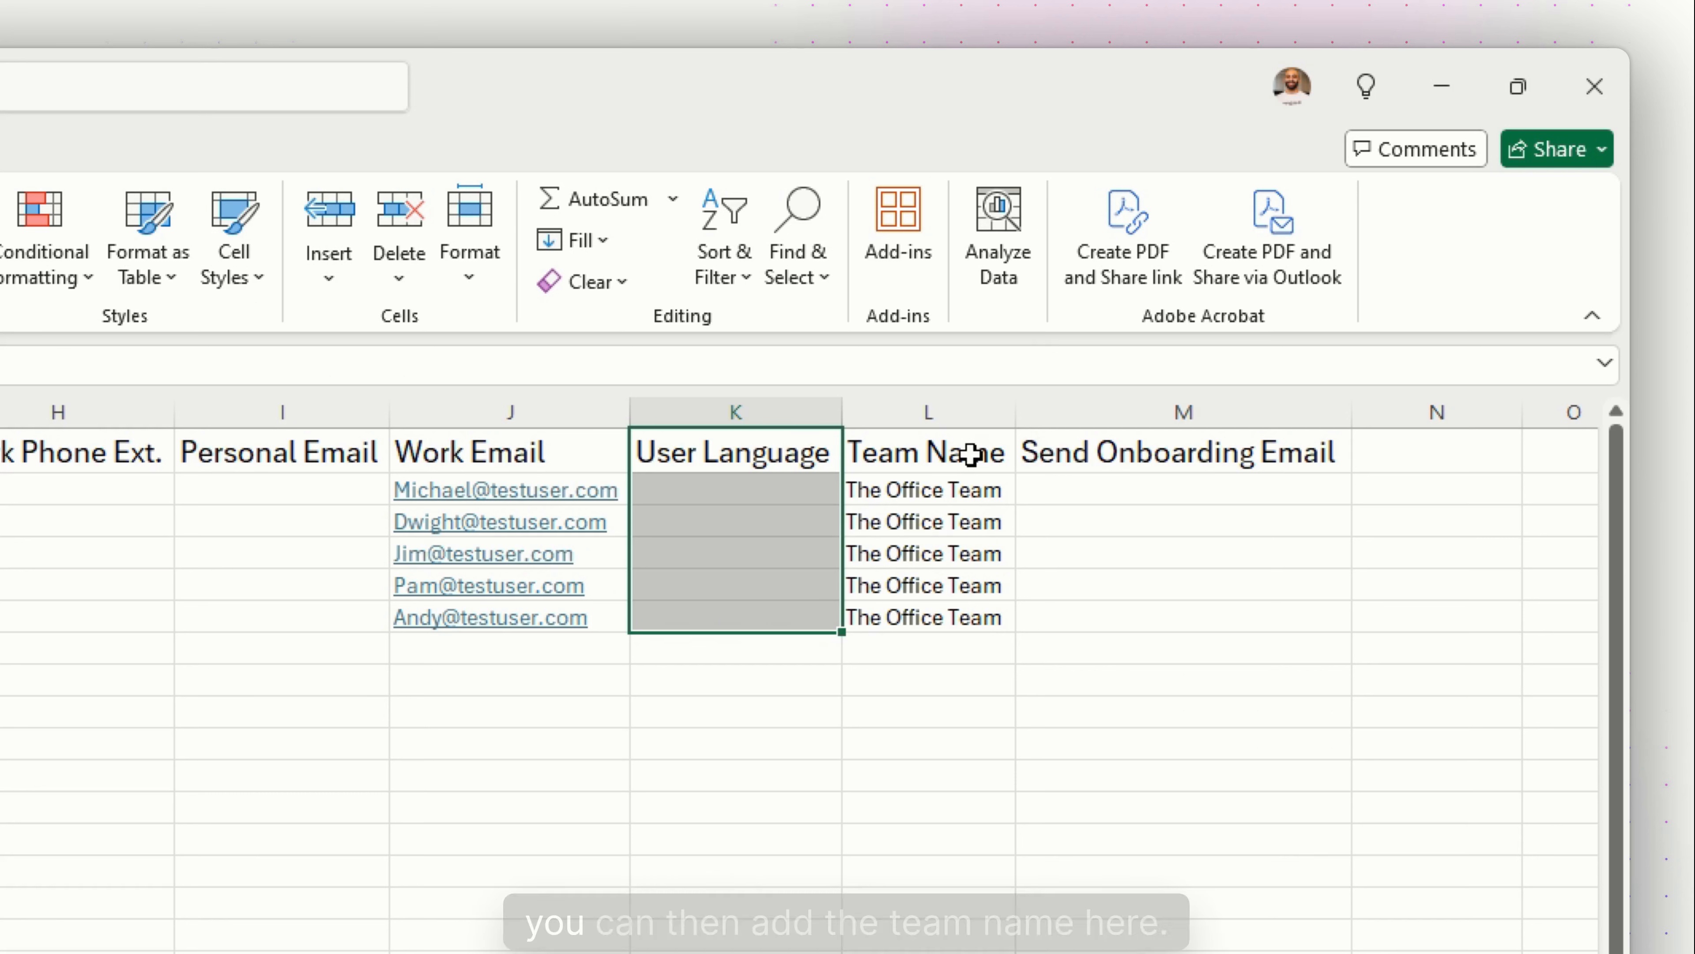
pyautogui.moveTo(969, 454); pyautogui.dragTo(965, 613)
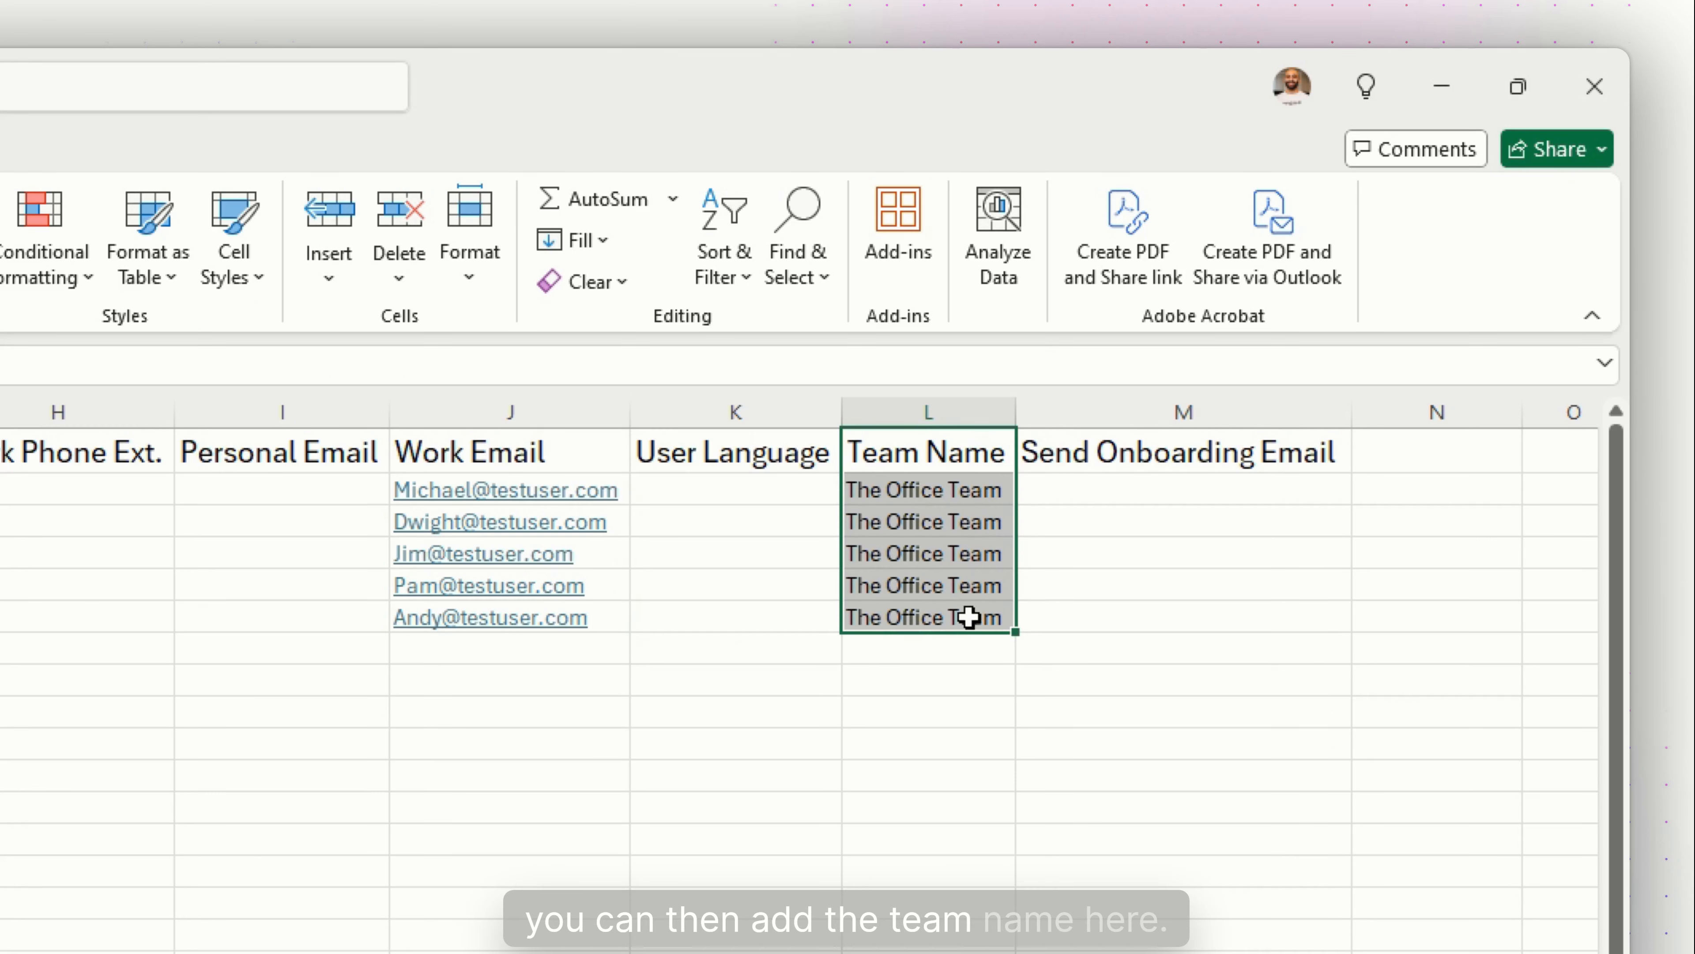
# Change L2's team name to The Wave Team and fill it down through L6
pyautogui.click(924, 494)
pyautogui.press('F2')
pyautogui.hotkey('shift', 'Left')
pyautogui.hotkey('shift', 'Left')
pyautogui.hotkey('shift', 'Left')
pyautogui.hotkey('shift', 'Left')
pyautogui.hotkey('shift', 'Left')
pyautogui.hotkey('shift', 'Left')
pyautogui.hotkey('shift', 'Left')
pyautogui.hotkey('shift', 'Left')
pyautogui.hotkey('shift', 'Left')
pyautogui.hotkey('shift', 'Left')
pyautogui.hotkey('shift', 'Left')
pyautogui.hotkey('shift', 'Left')
pyautogui.hotkey('shift', 'Left')
pyautogui.hotkey('shift', 'Right')
pyautogui.hotkey('shift', 'Right')
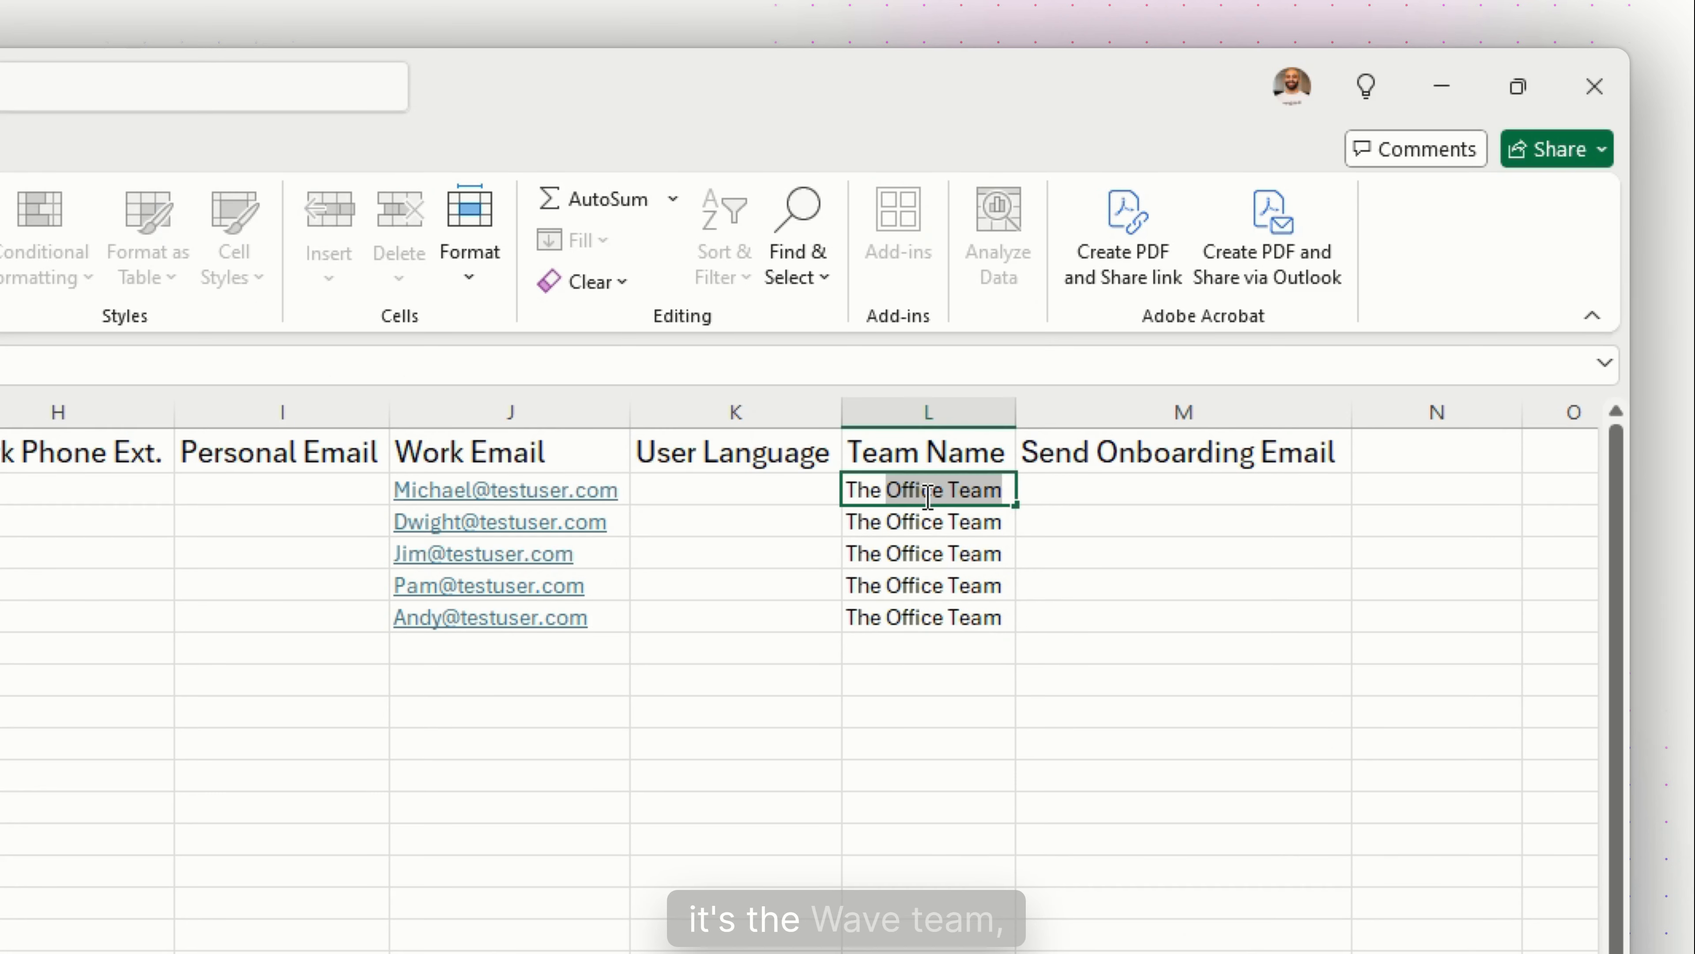
pyautogui.write('Wave Team')
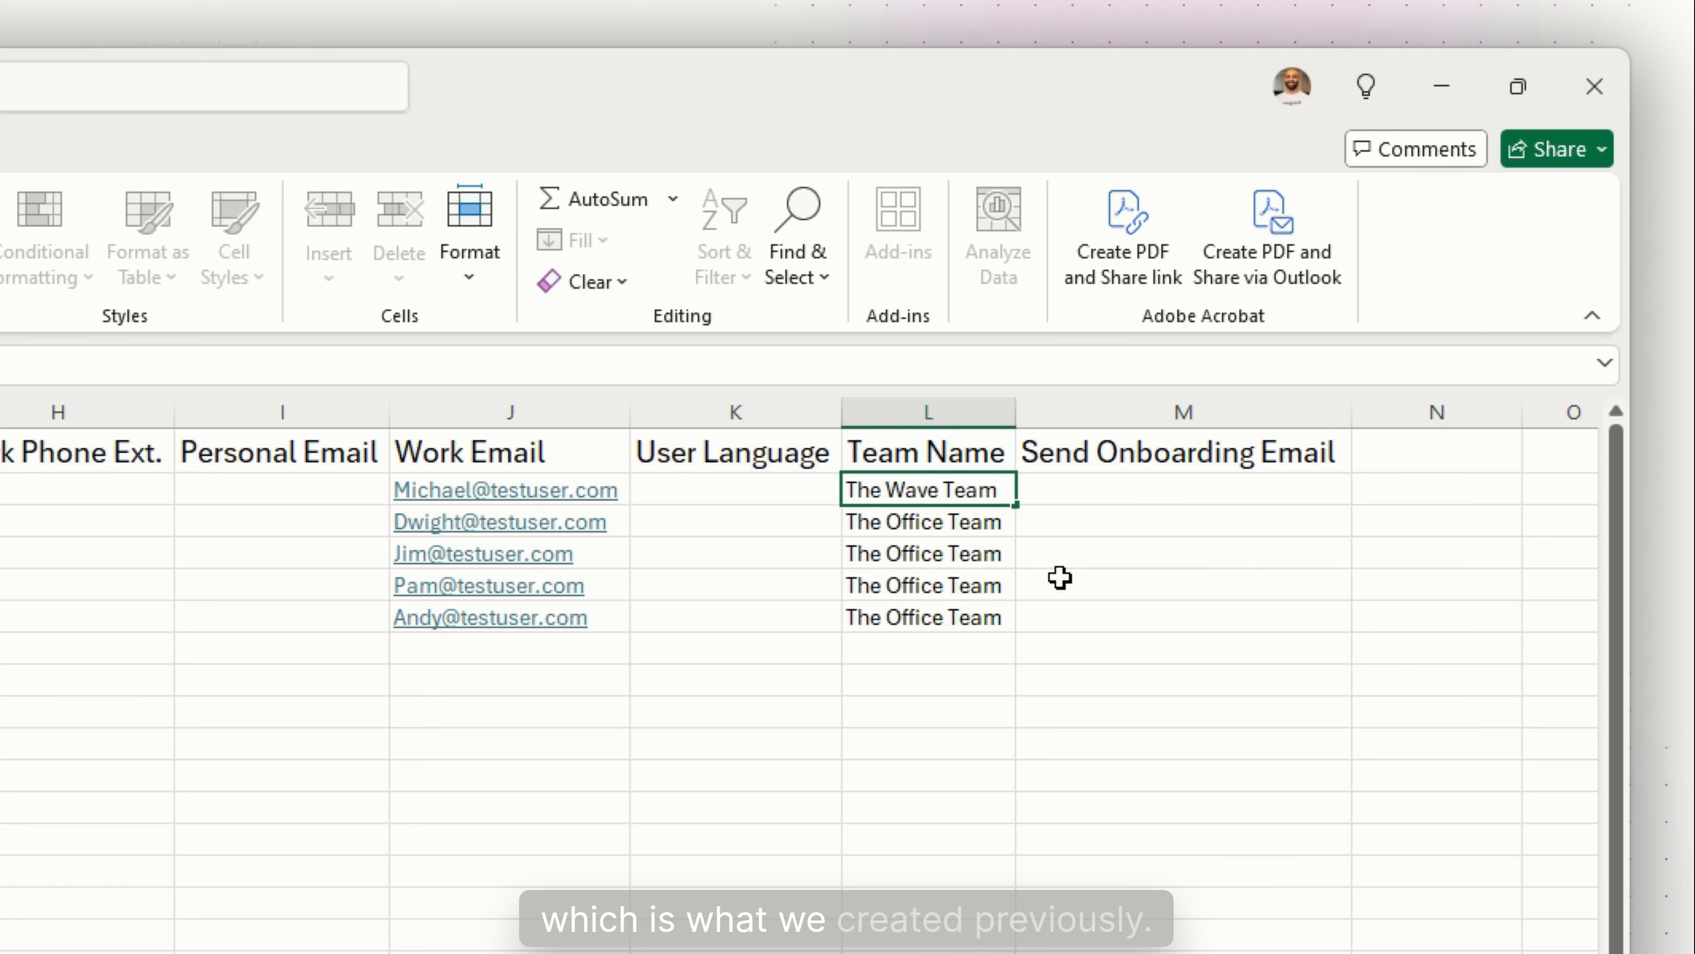
pyautogui.press('Return')
pyautogui.click(1003, 492)
pyautogui.moveTo(1016, 511); pyautogui.dragTo(1017, 618)
# Enter FALSE for Send Onboarding Email in M2 and fill it down through M6
pyautogui.click(1198, 547)
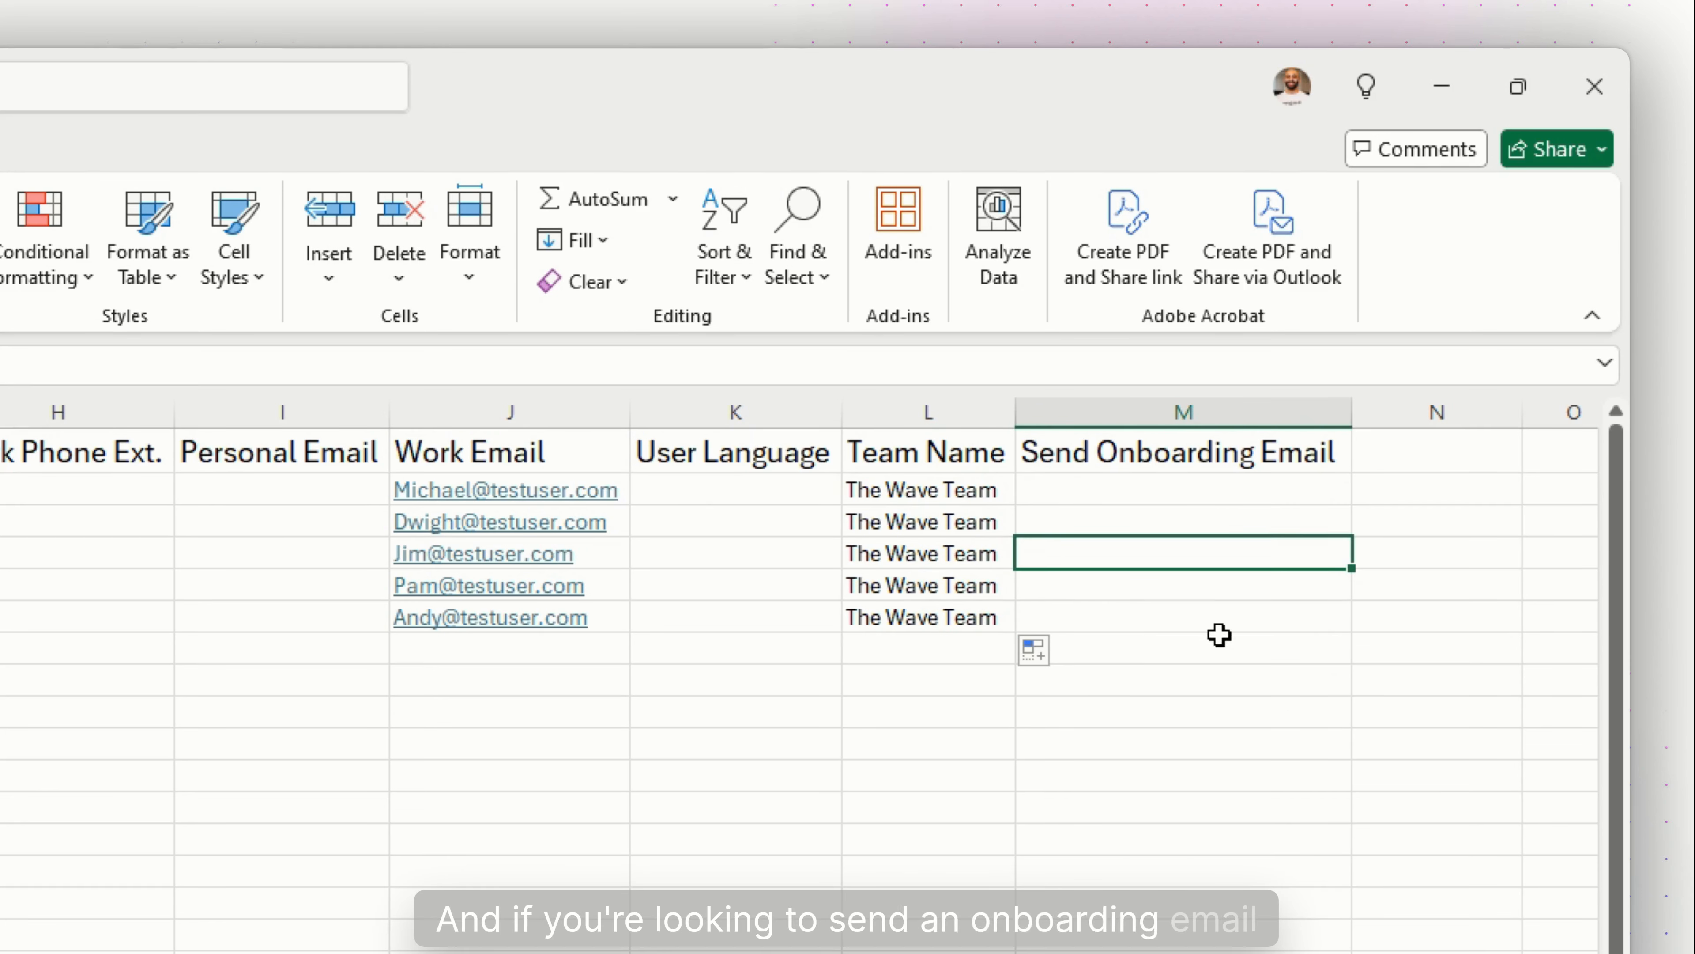
pyautogui.click(1205, 483)
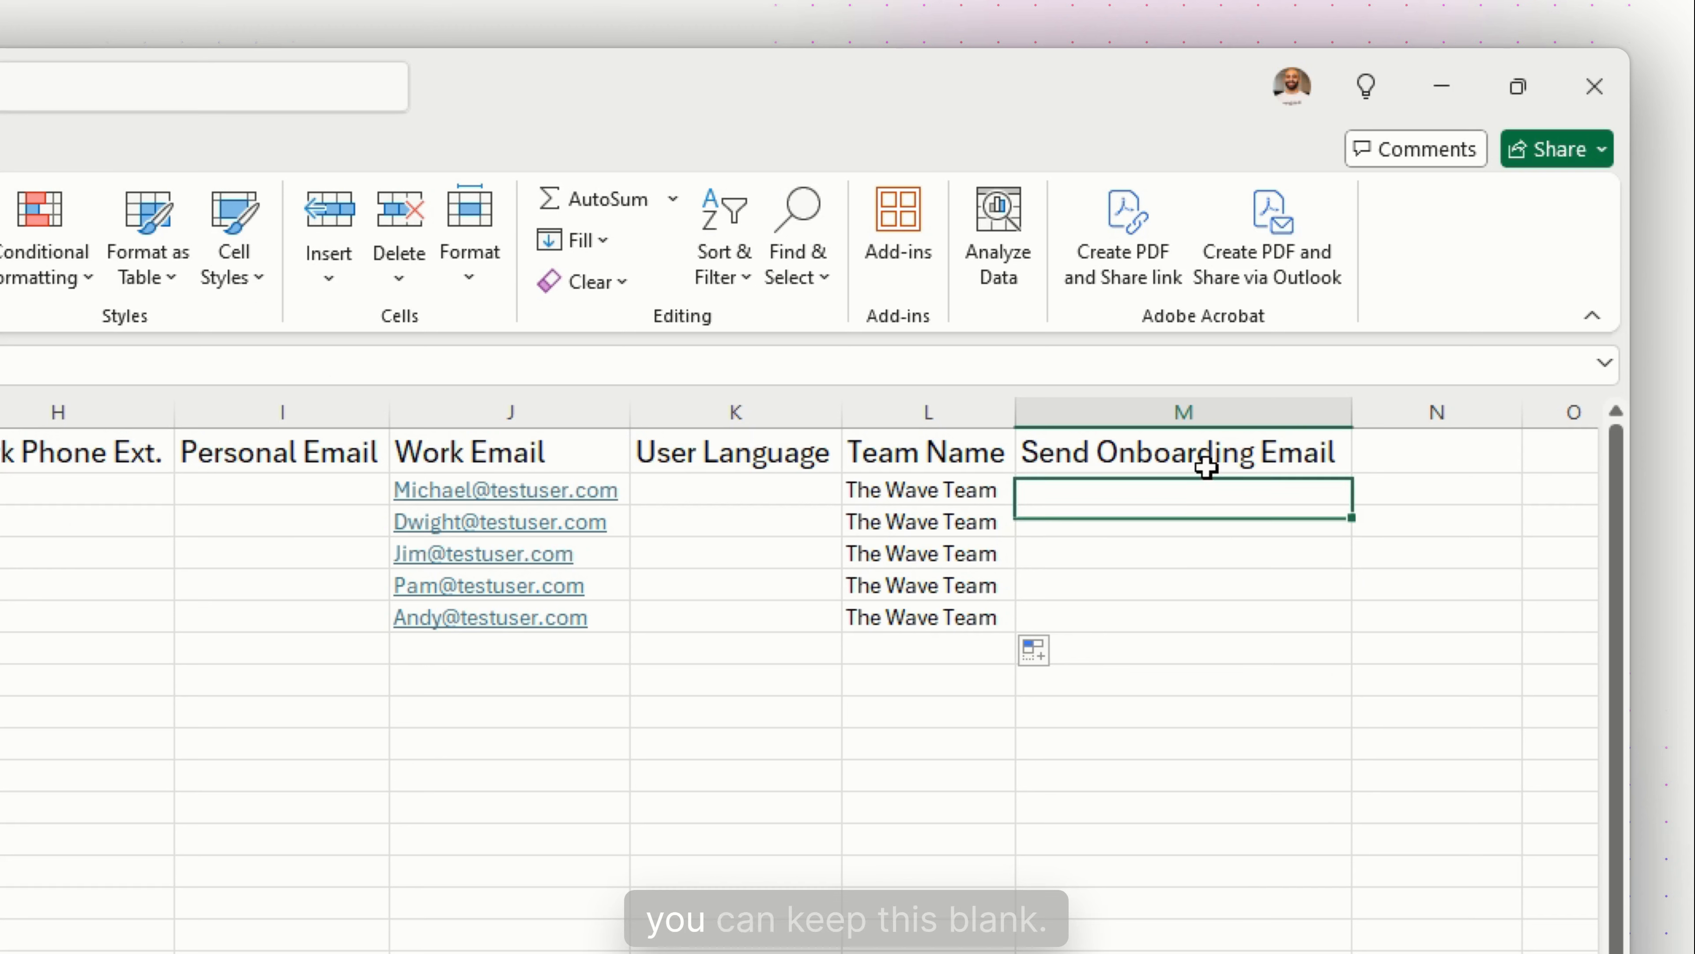
pyautogui.moveTo(1205, 482); pyautogui.dragTo(1219, 617)
pyautogui.click(1260, 454)
pyautogui.click(1249, 498)
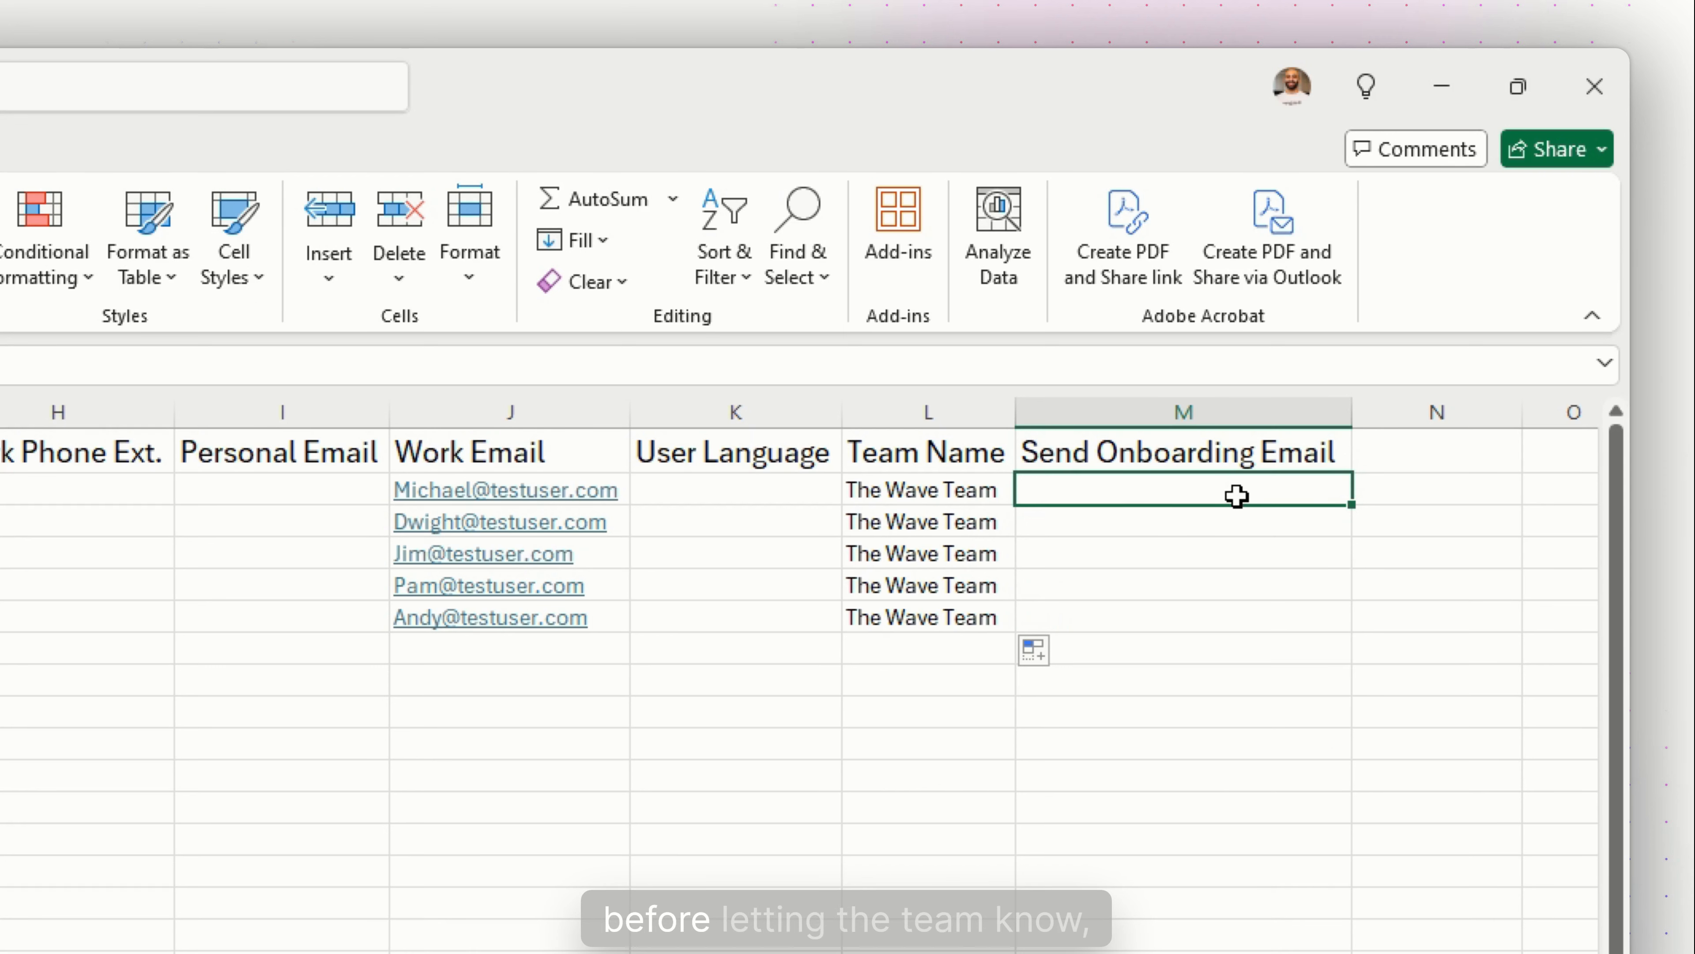
pyautogui.write('false')
pyautogui.press('Return')
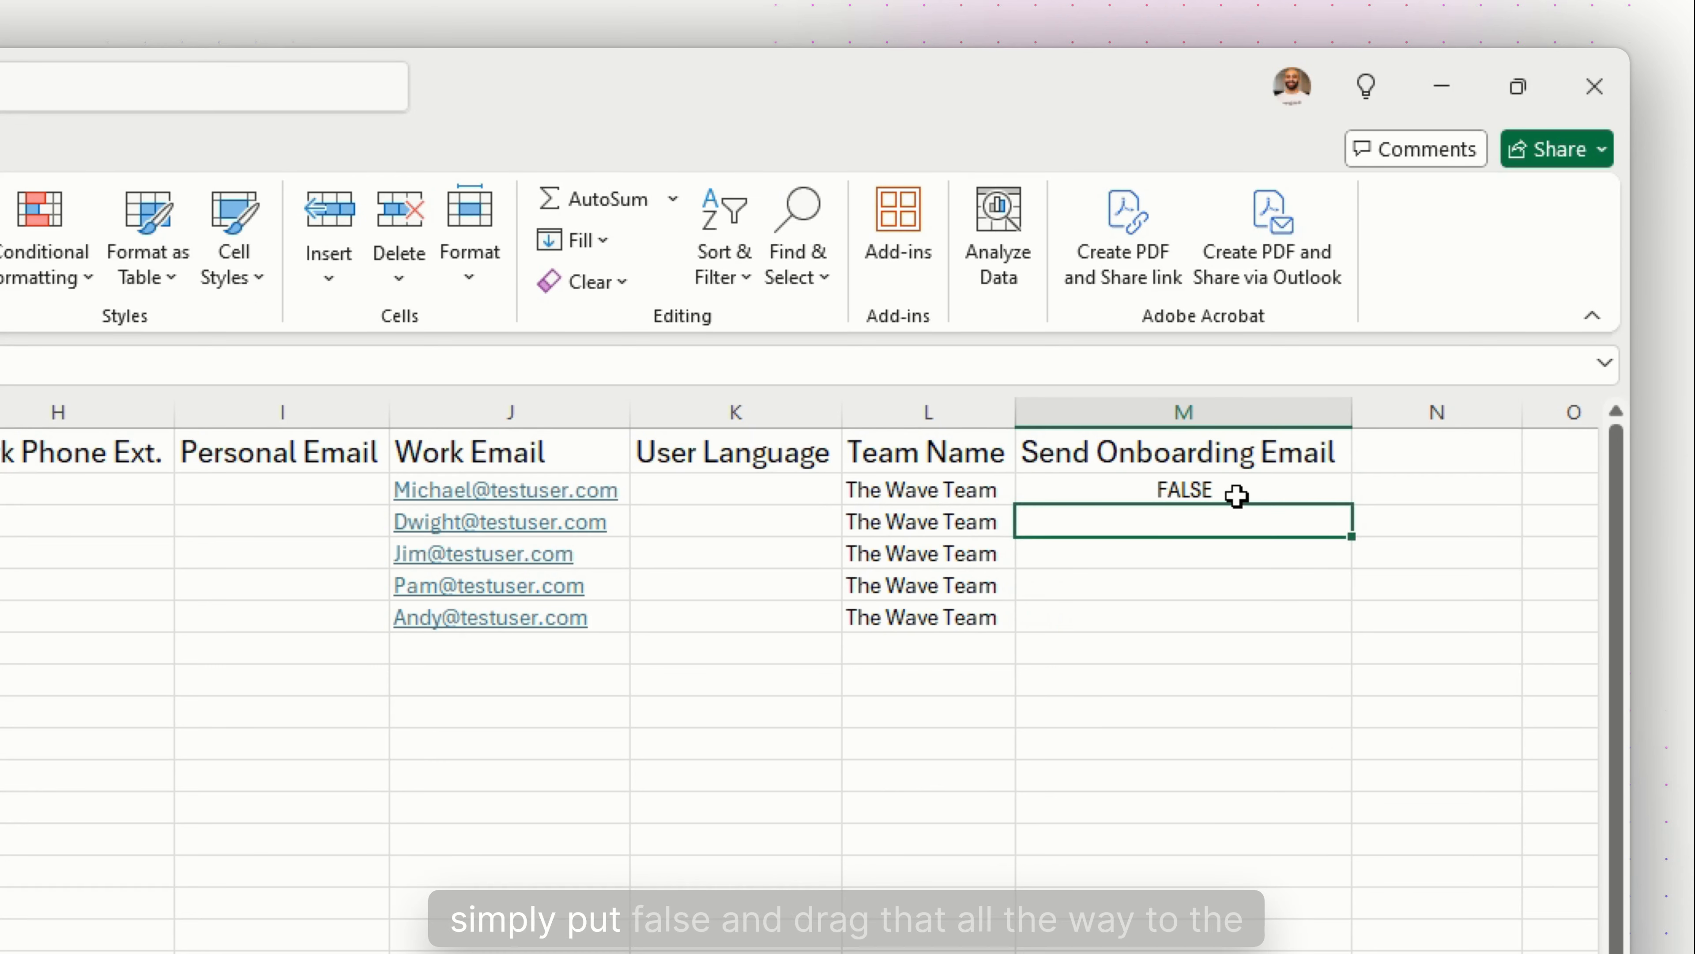
pyautogui.click(1237, 496)
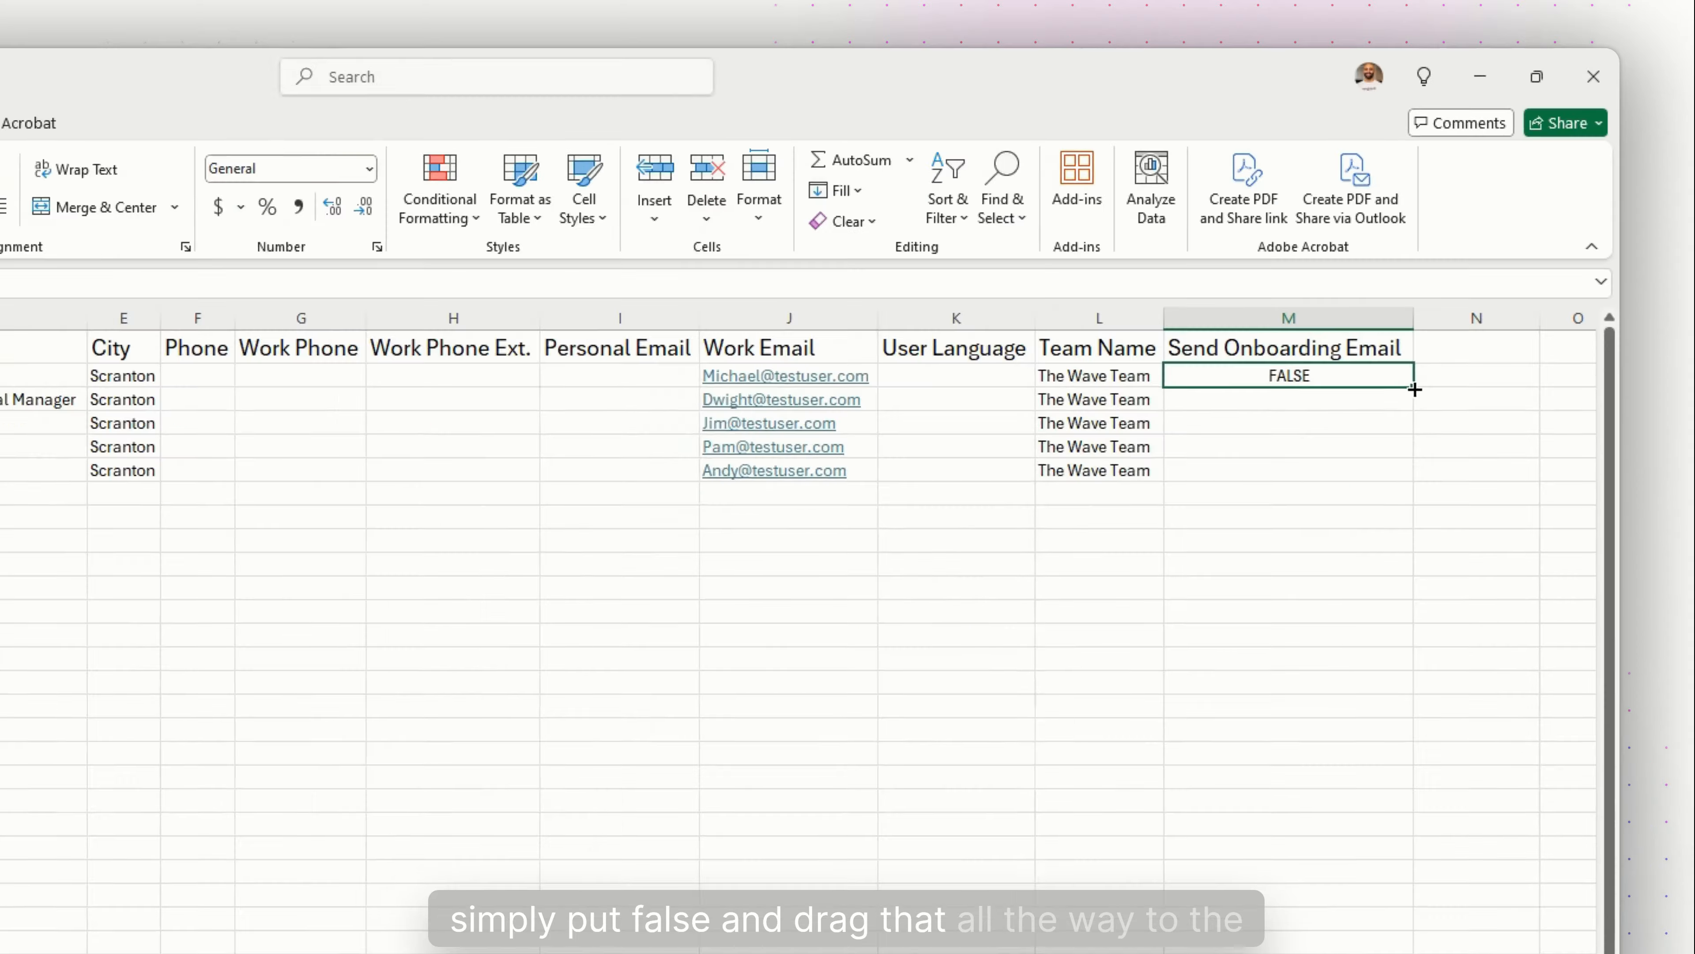
pyautogui.moveTo(1343, 504); pyautogui.dragTo(1348, 634)
pyautogui.click(1179, 716)
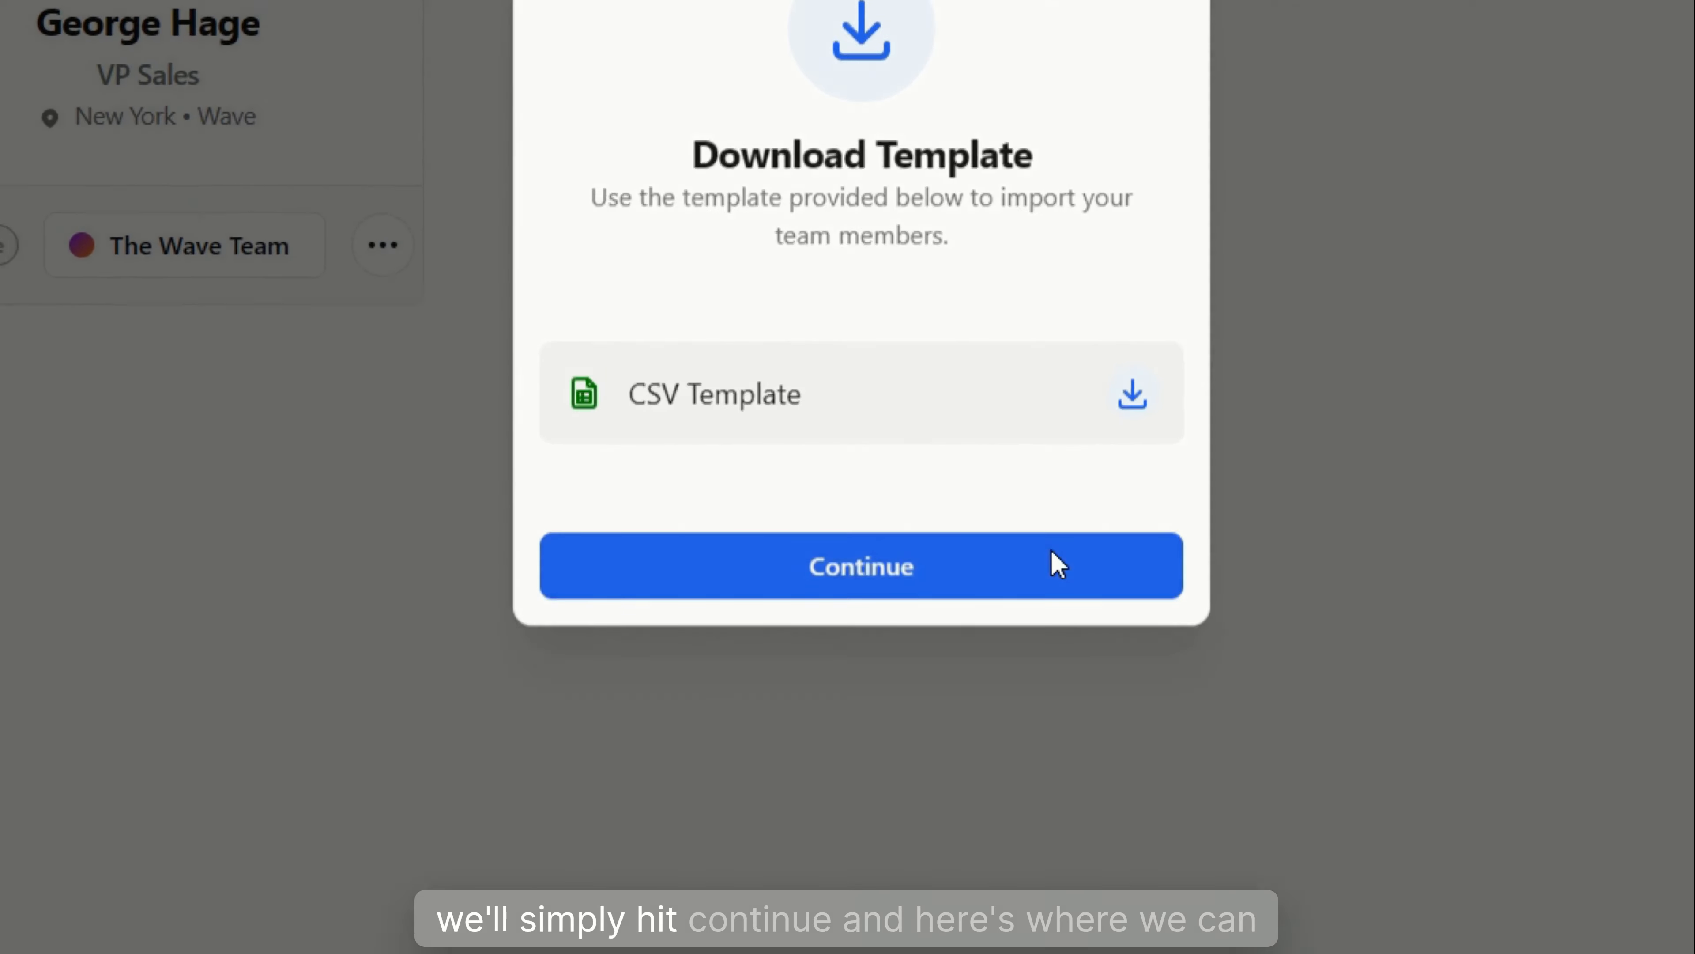
# Upload the completed CSV, create the 5 imported users, and close the success message
pyautogui.click(944, 622)
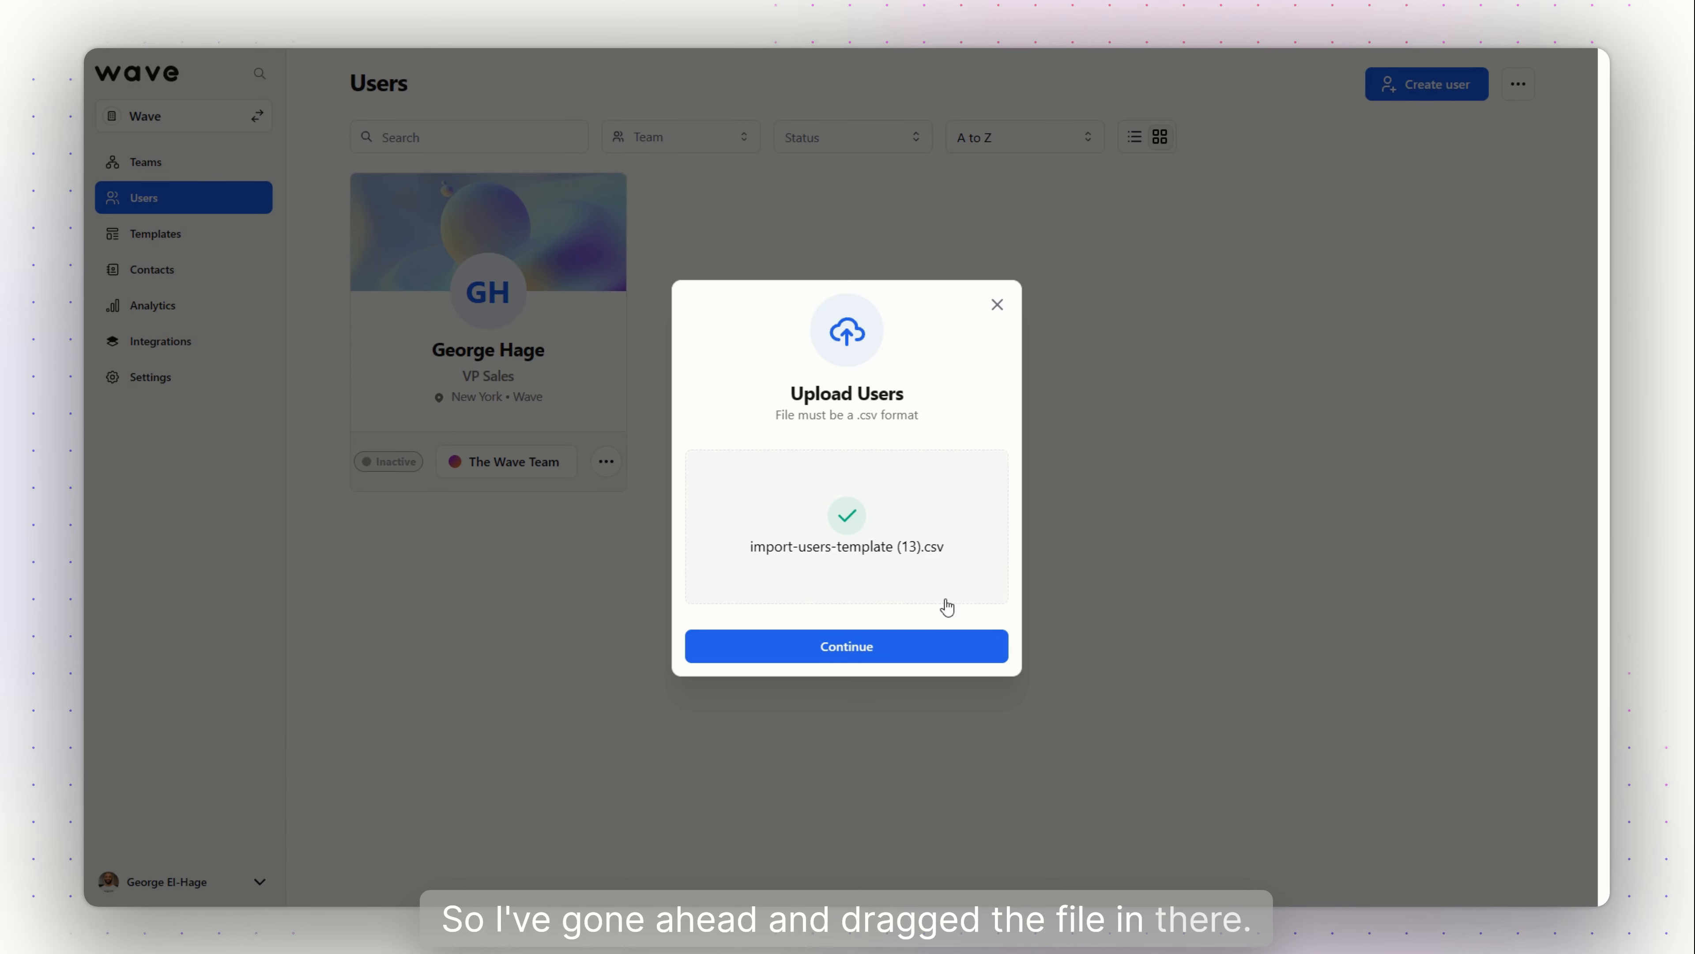
pyautogui.click(894, 648)
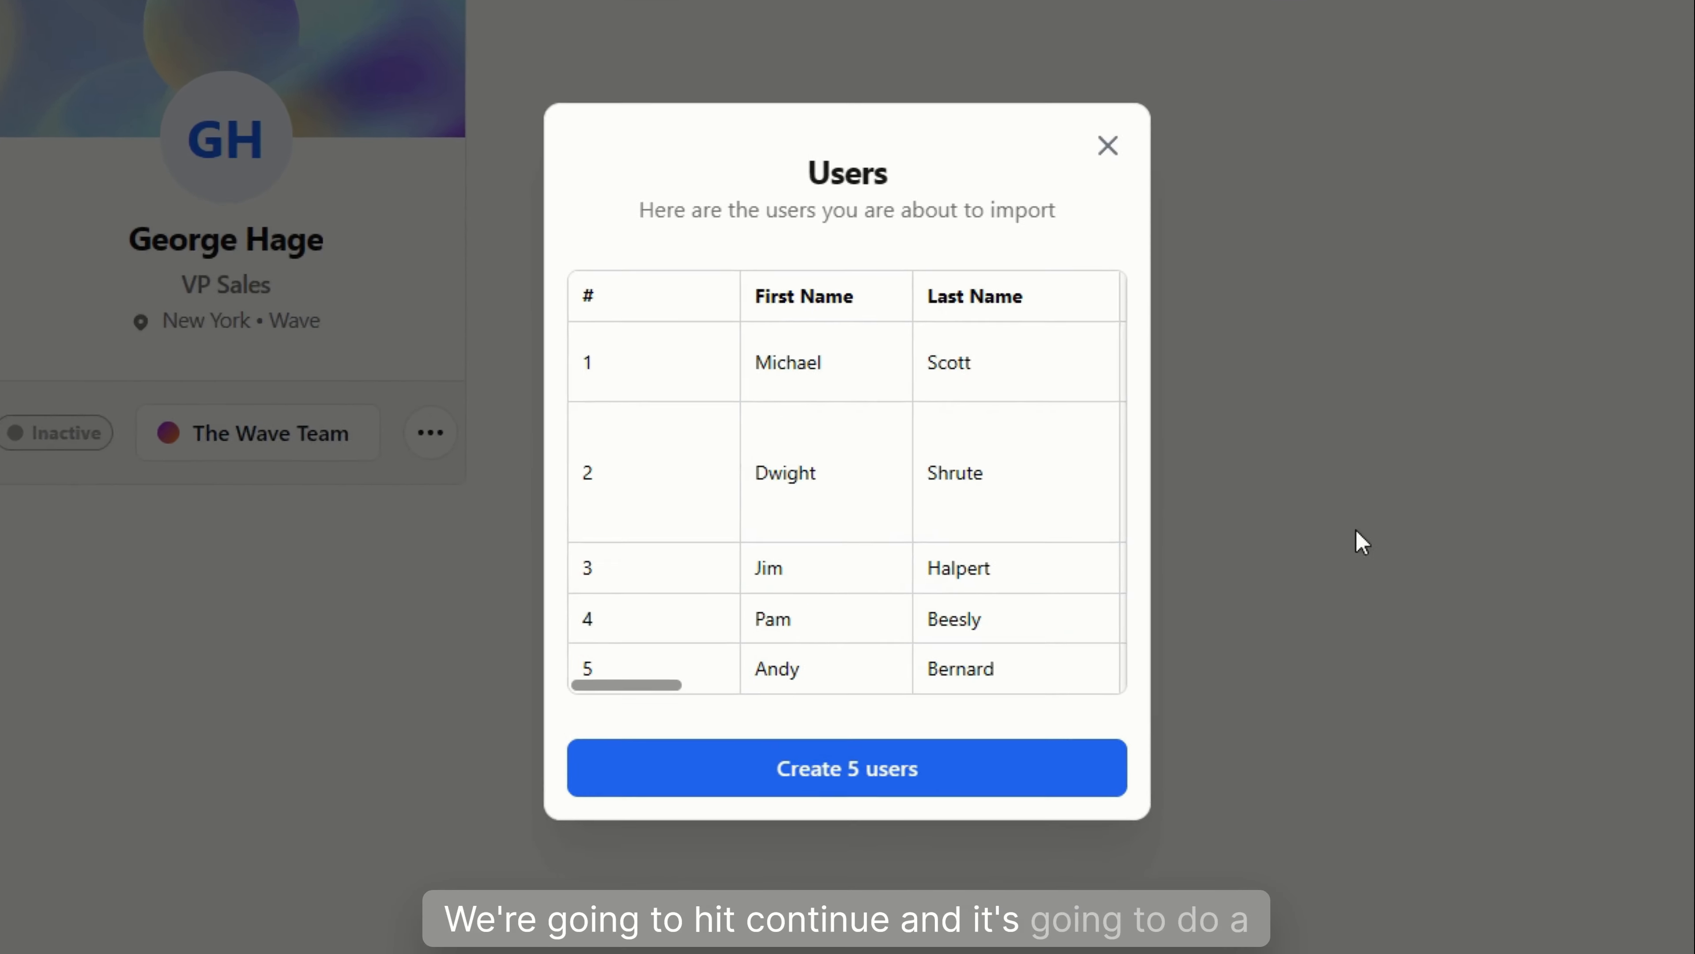
pyautogui.moveTo(661, 690); pyautogui.dragTo(1158, 729)
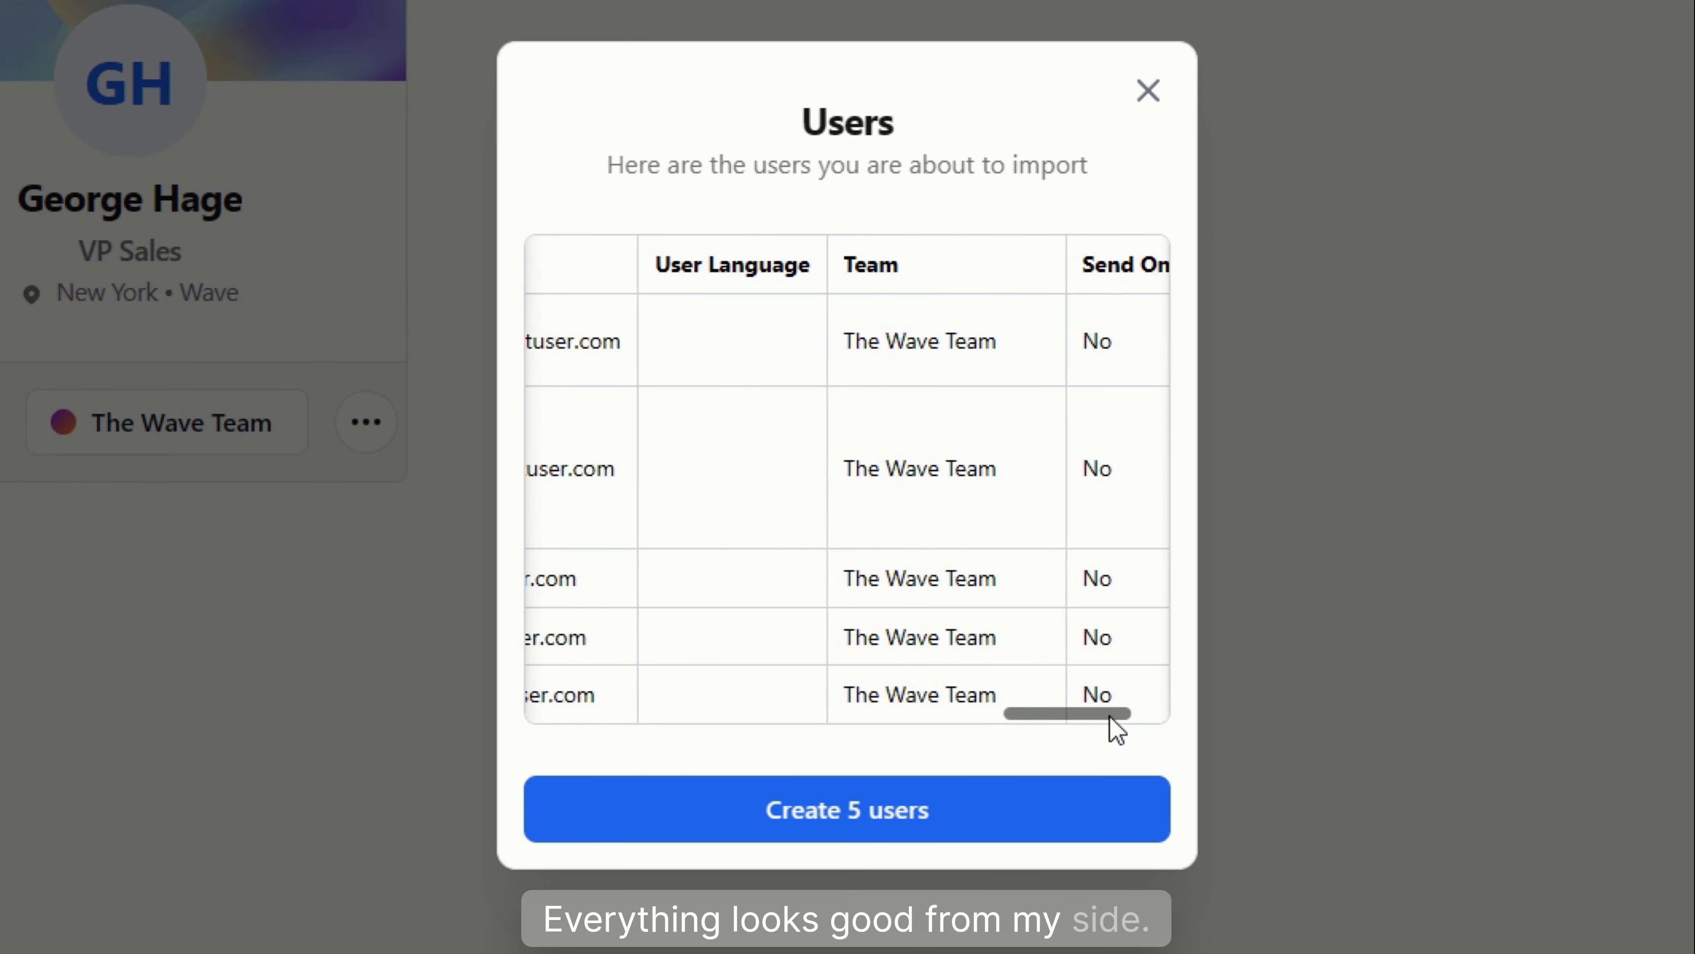
pyautogui.click(938, 812)
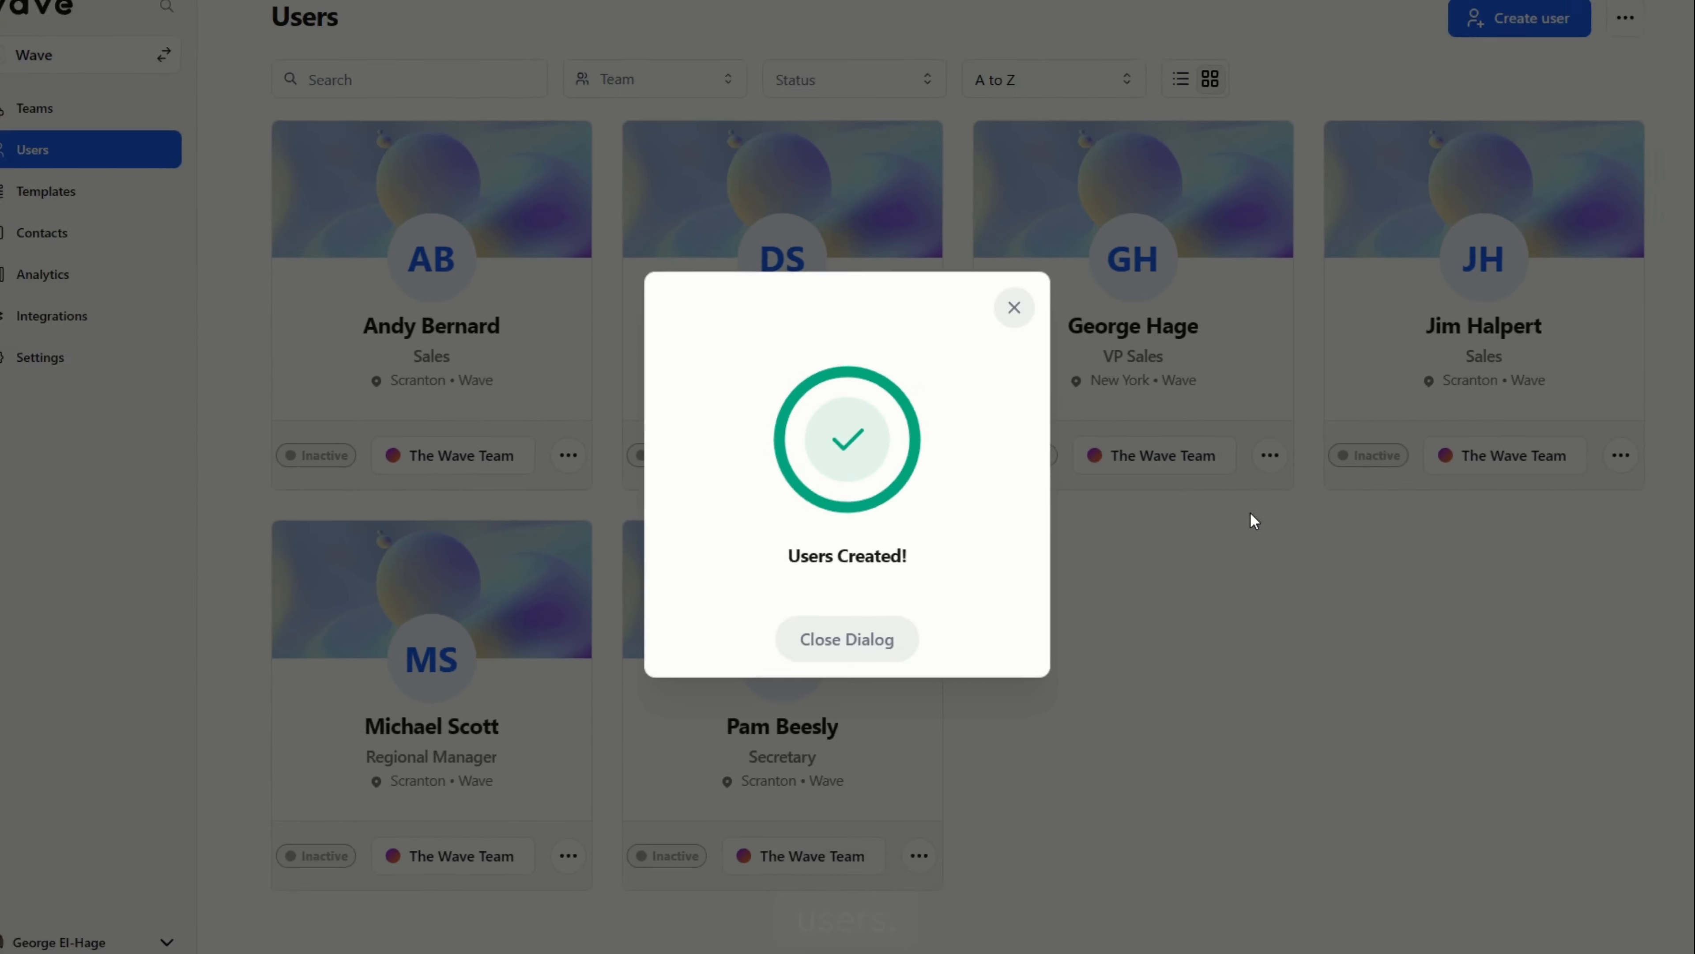
pyautogui.click(1546, 525)
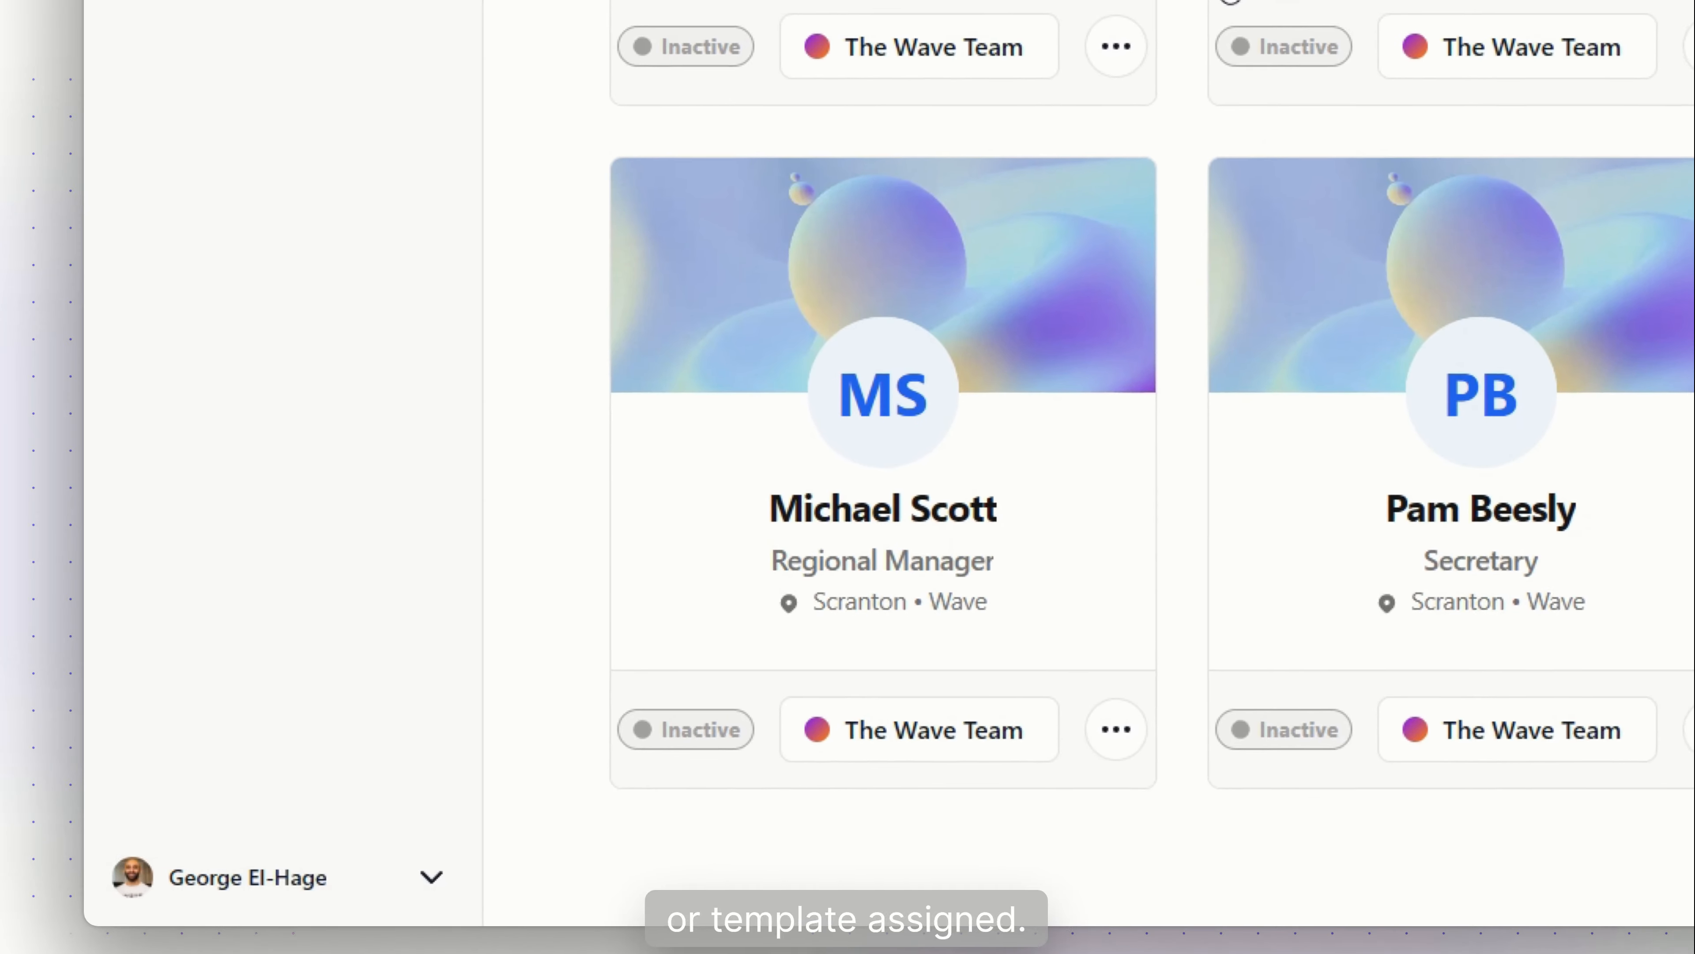
pyautogui.click(541, 579)
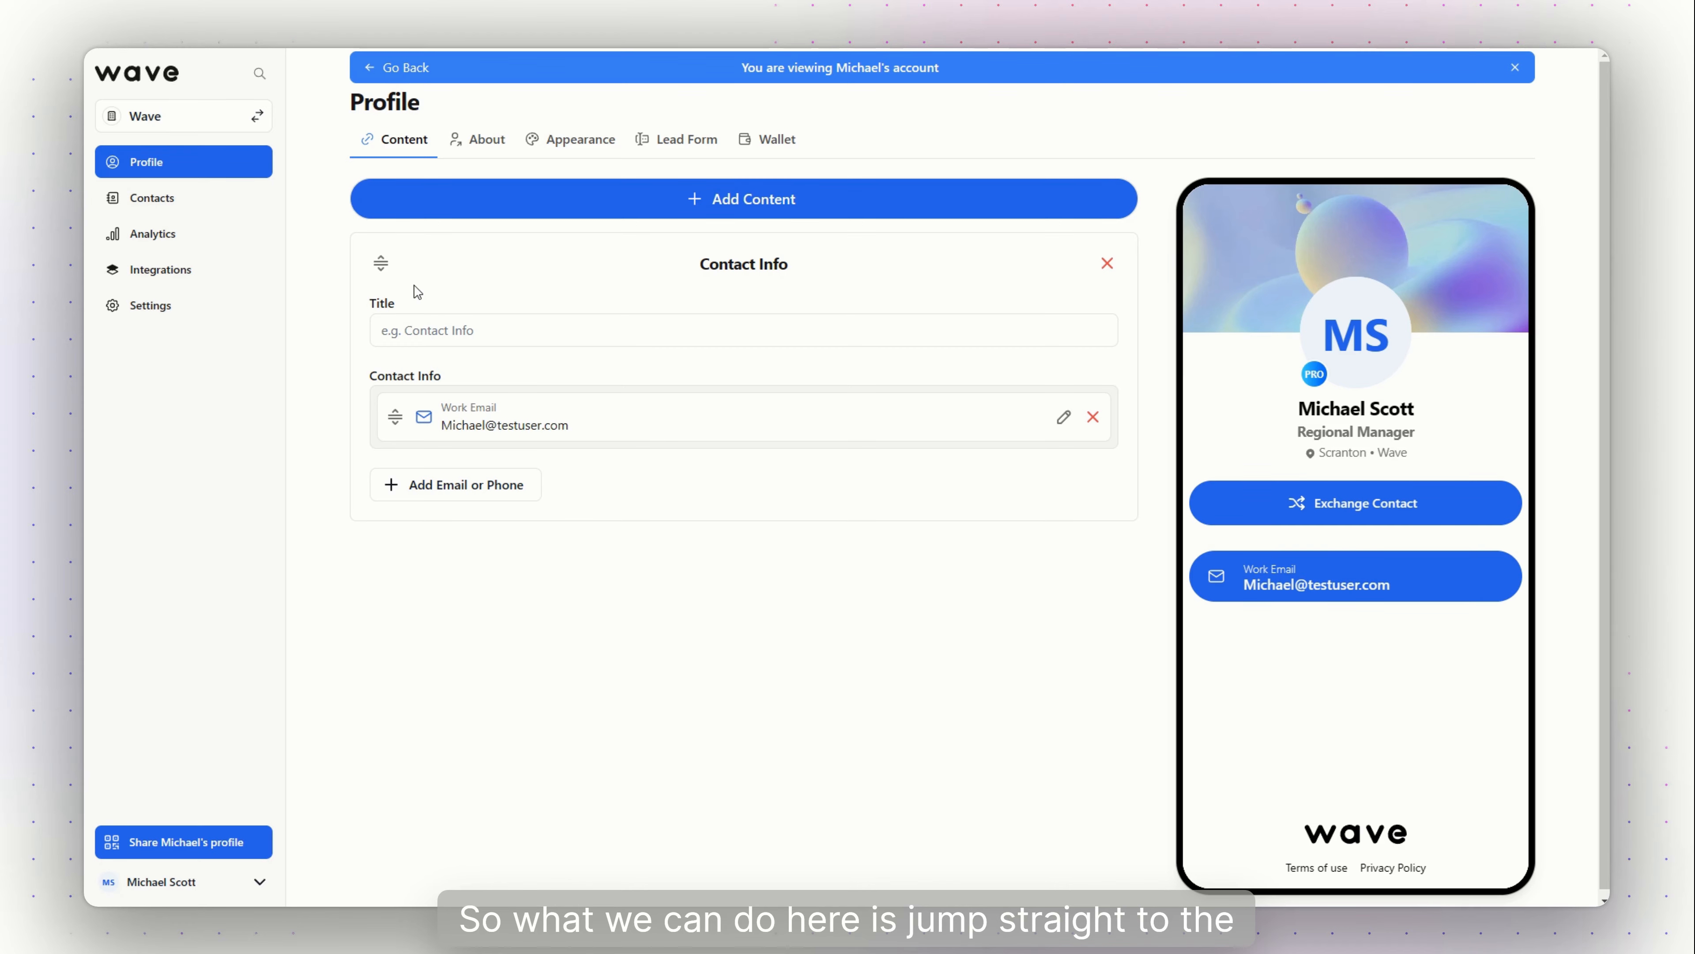
pyautogui.click(386, 68)
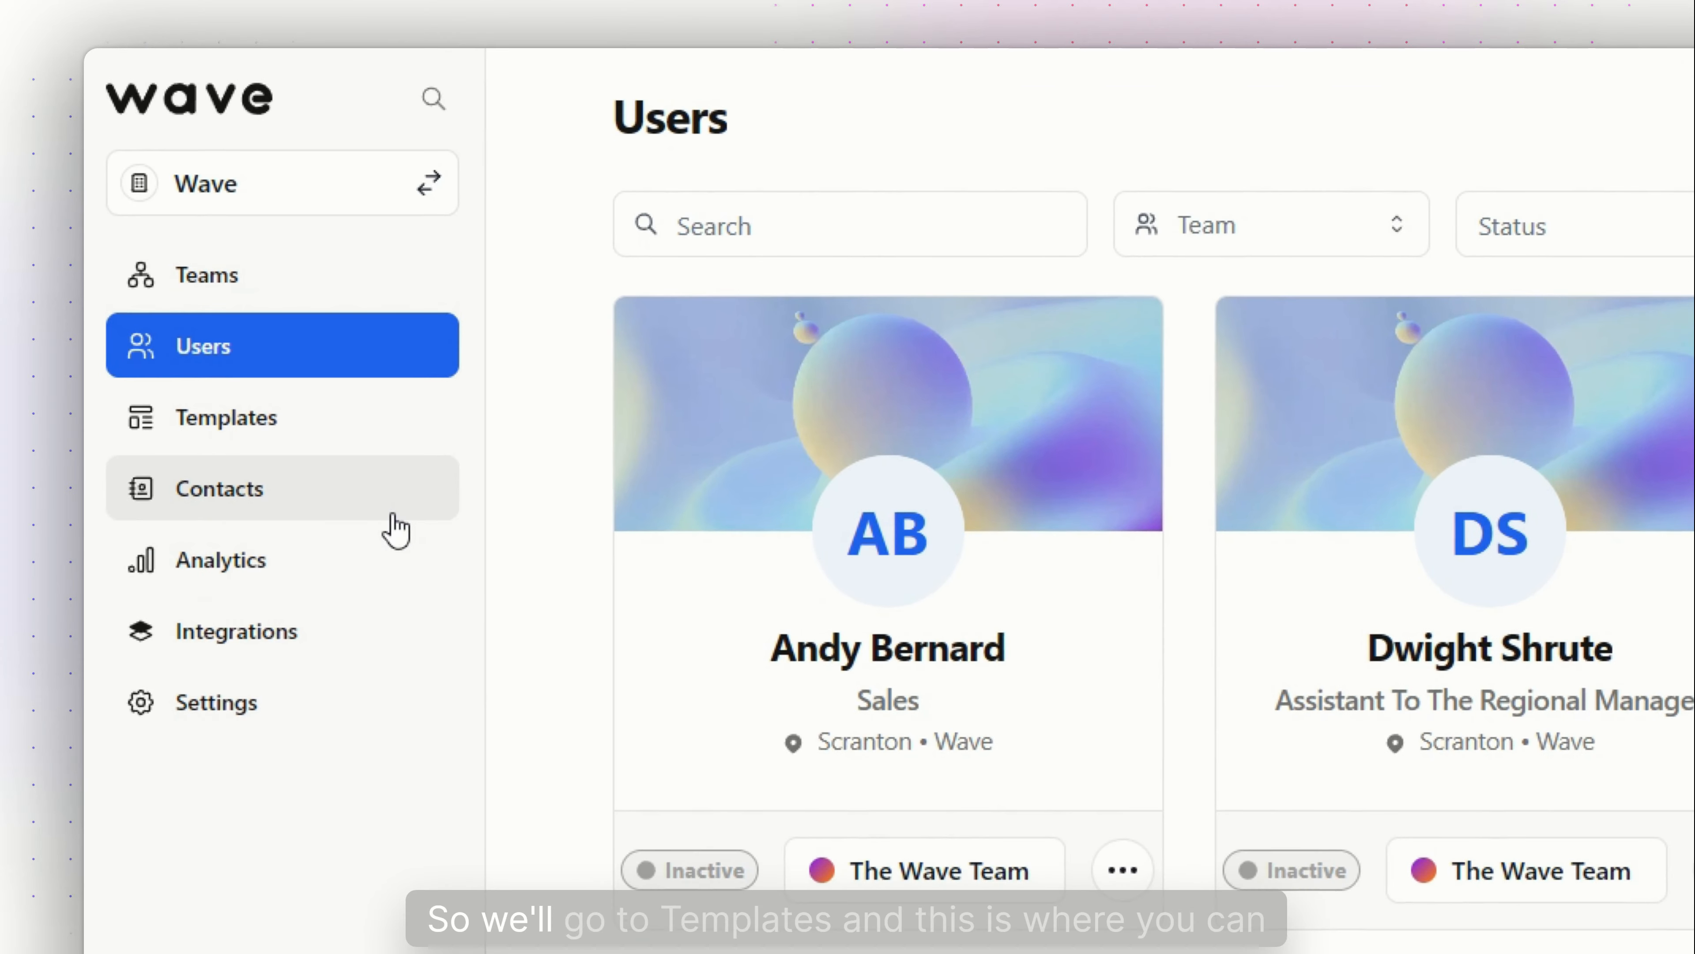
# Create 'The Wave Template' for The Wave Team with wavecnct.com branding and Light colour
pyautogui.click(348, 455)
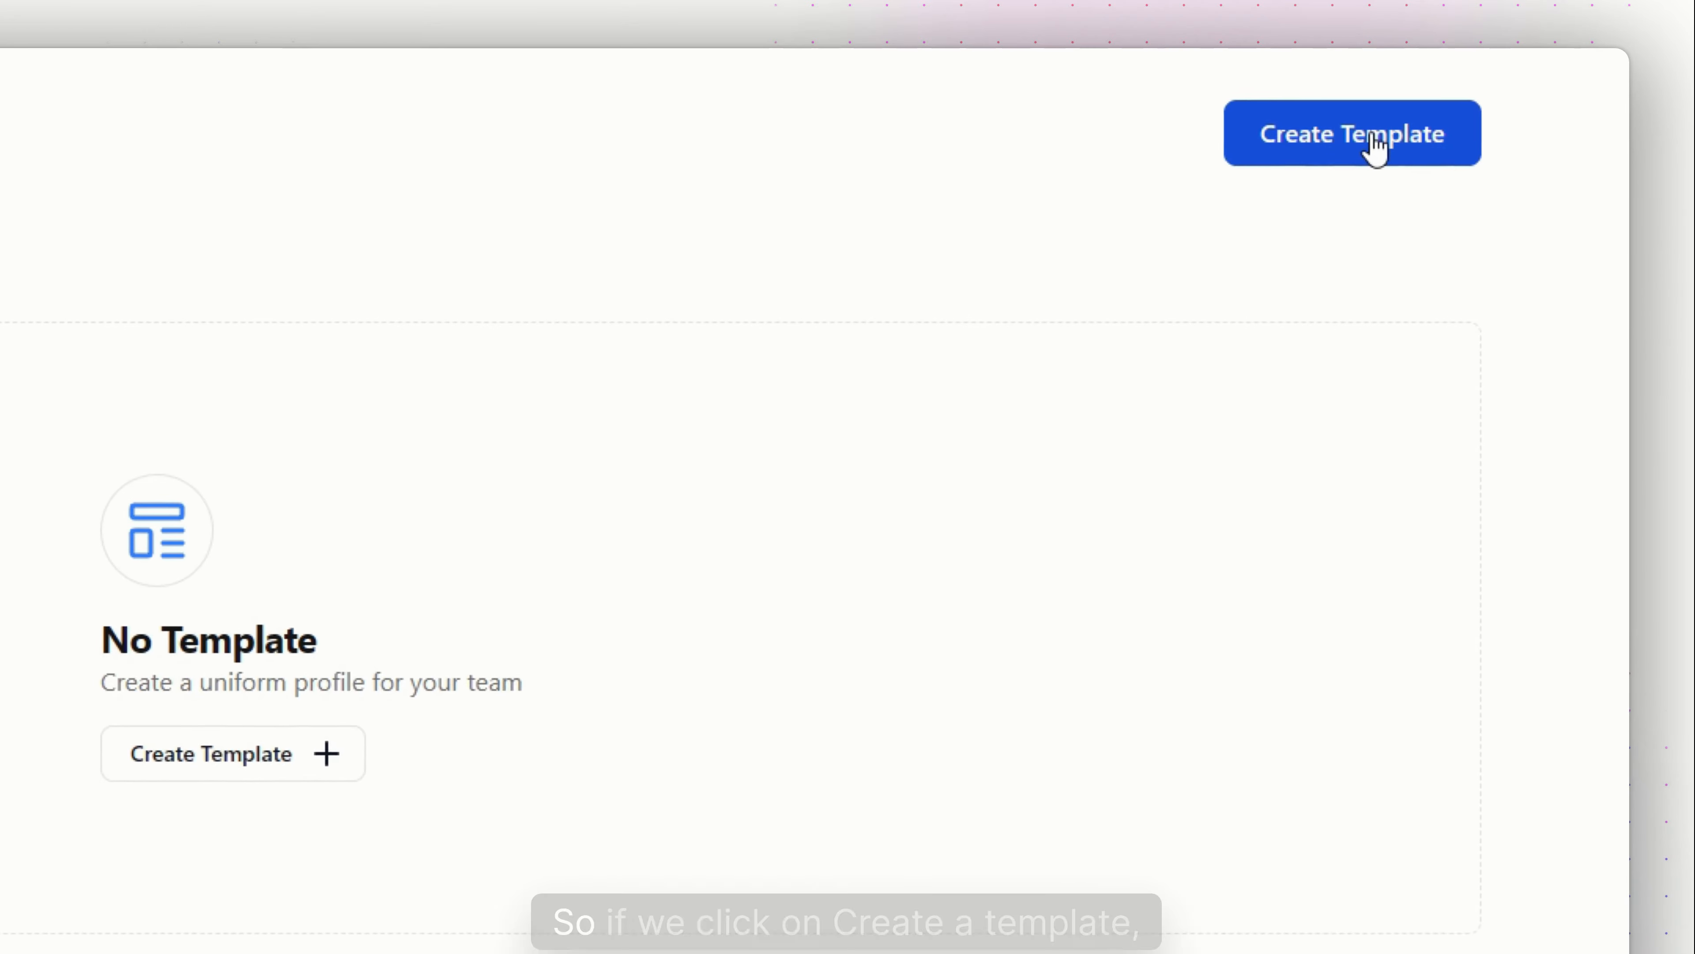
pyautogui.click(1372, 149)
pyautogui.click(883, 309)
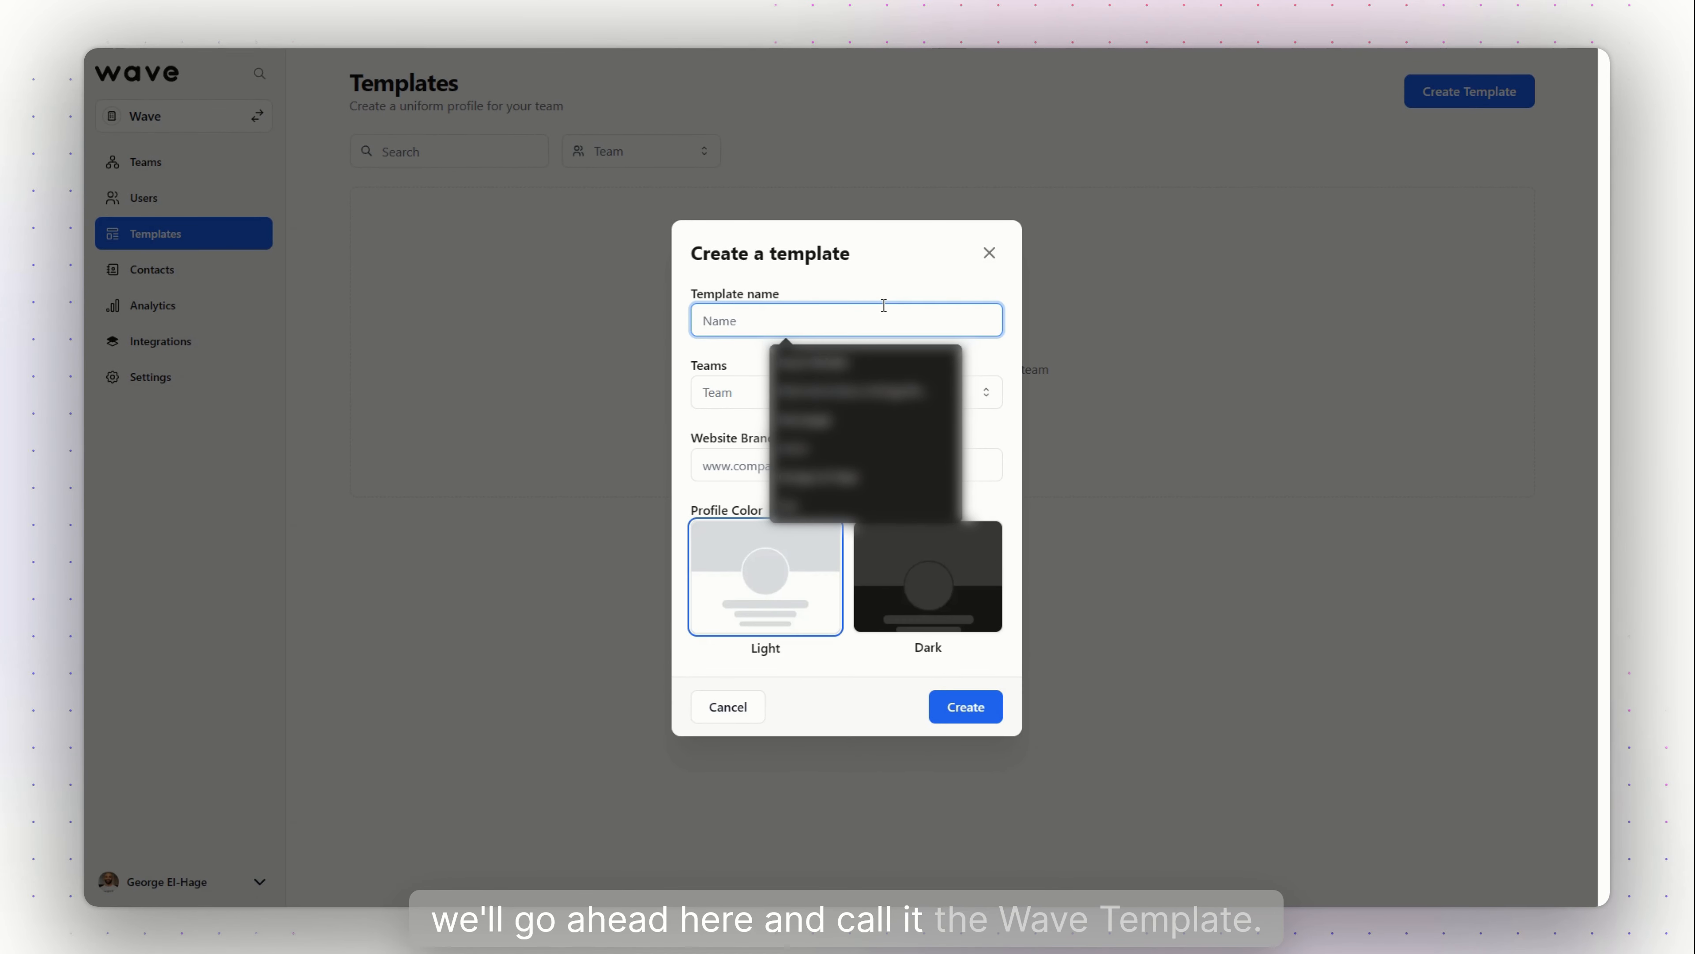
pyautogui.write('THe Wave')
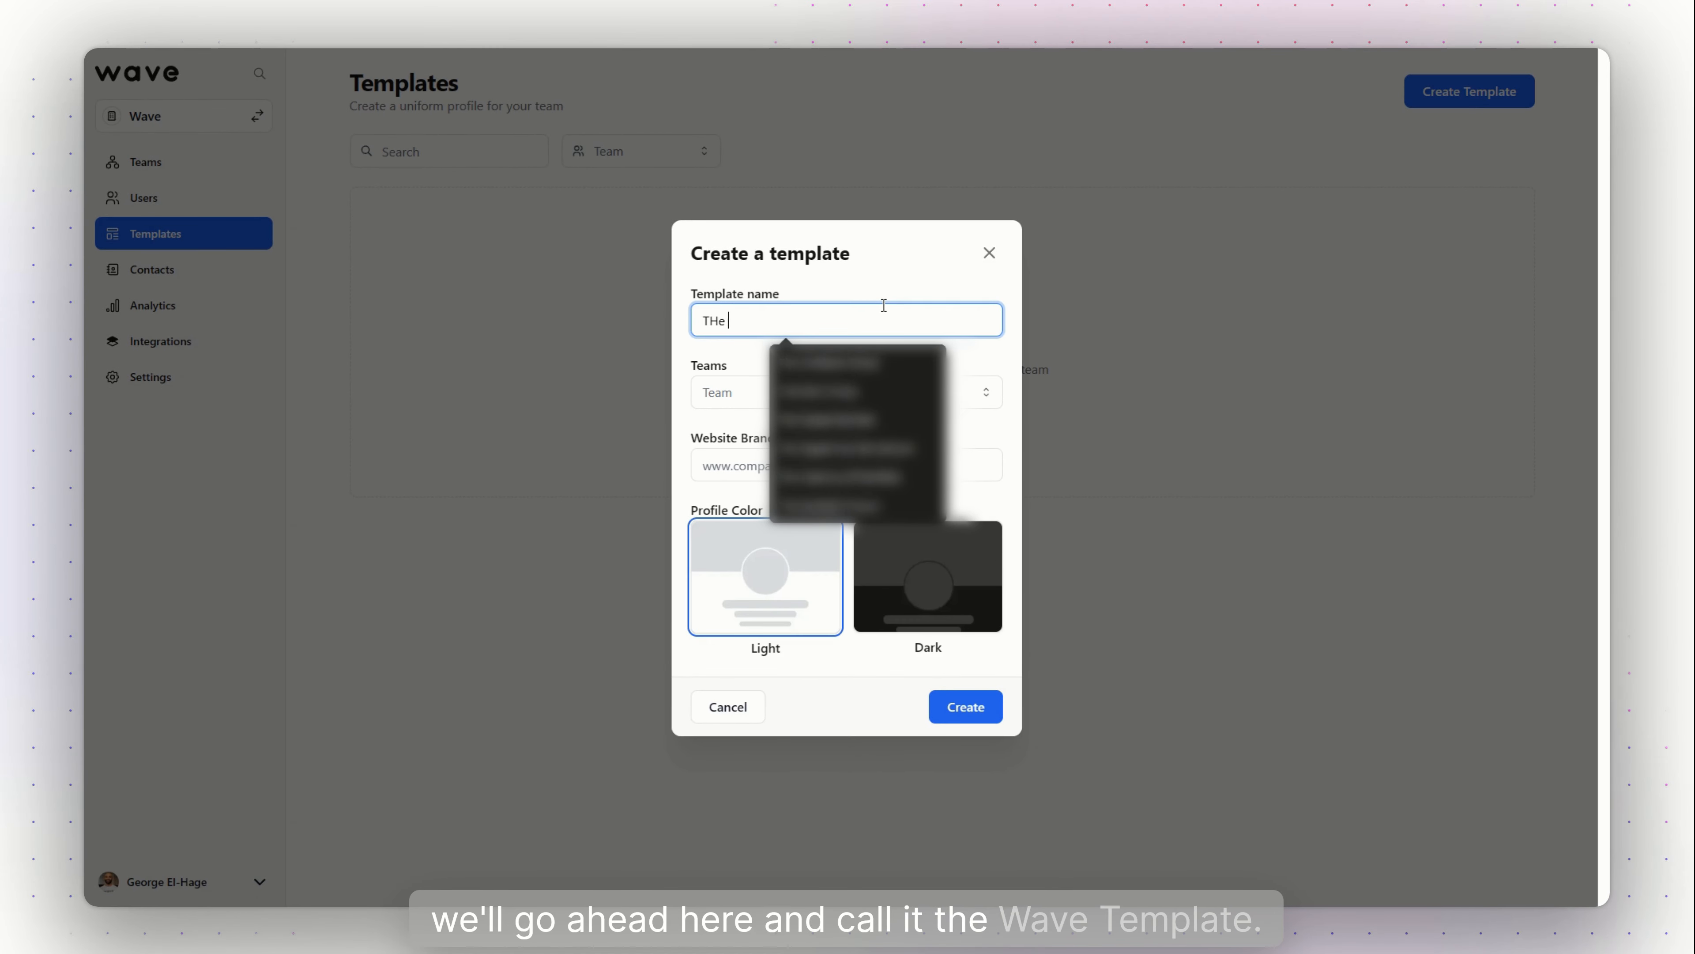
pyautogui.write(' Template')
pyautogui.click(881, 392)
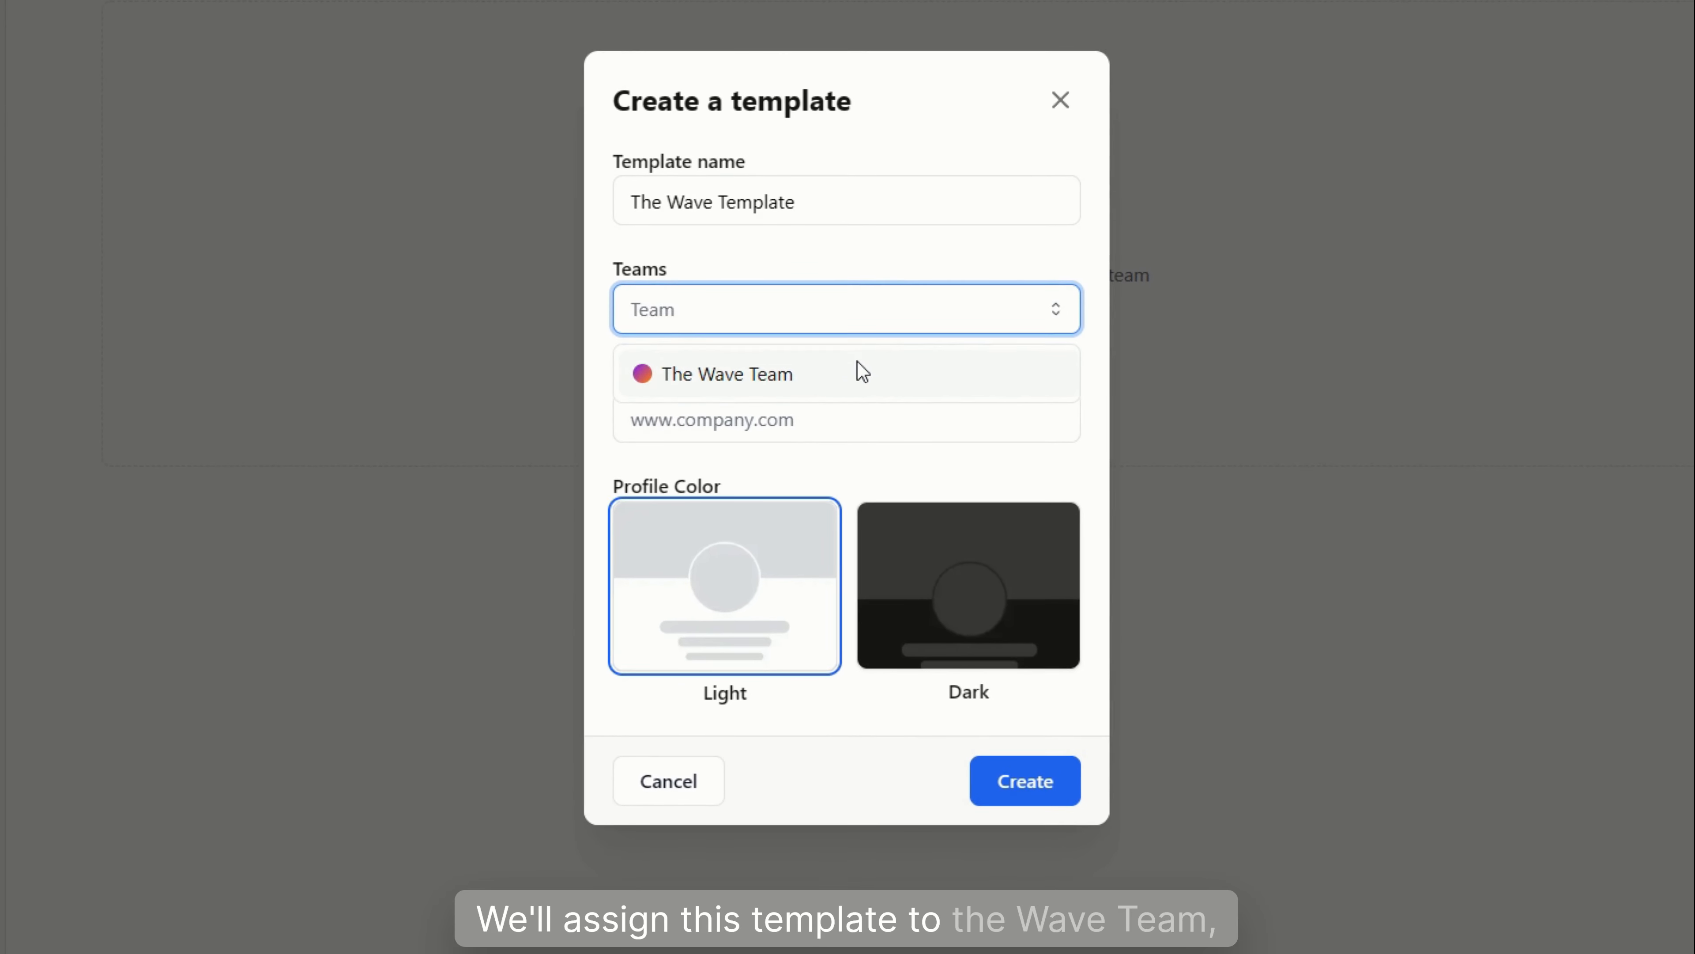
pyautogui.click(857, 362)
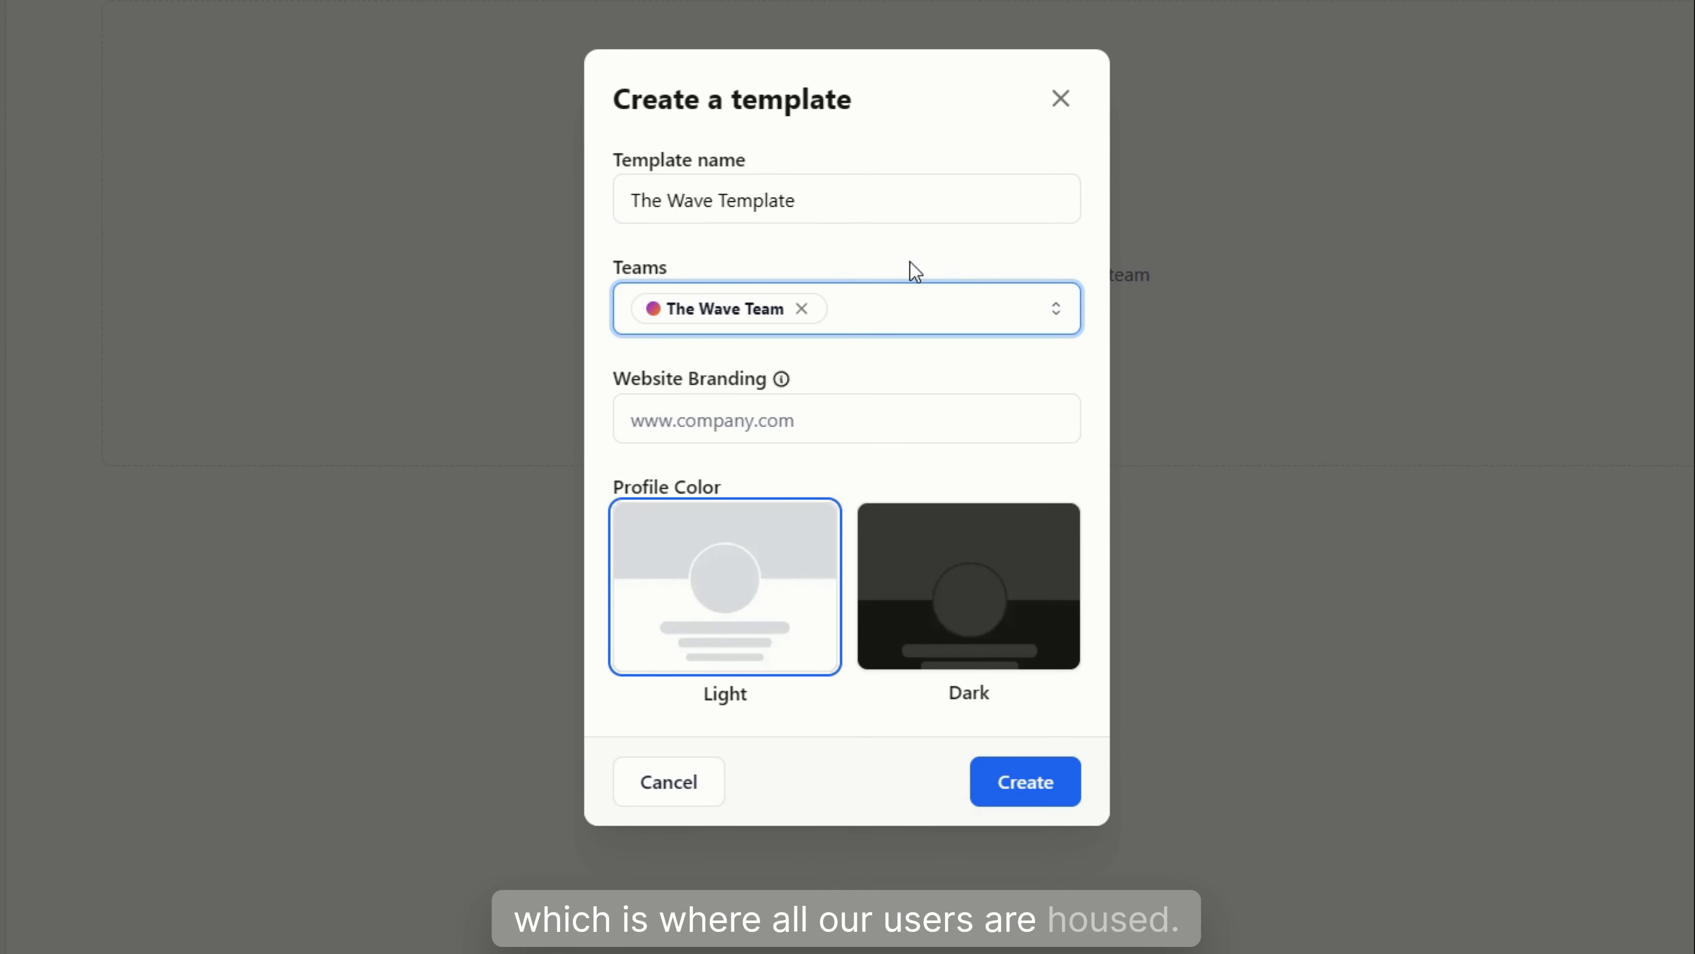
pyautogui.click(859, 412)
pyautogui.write('wave')
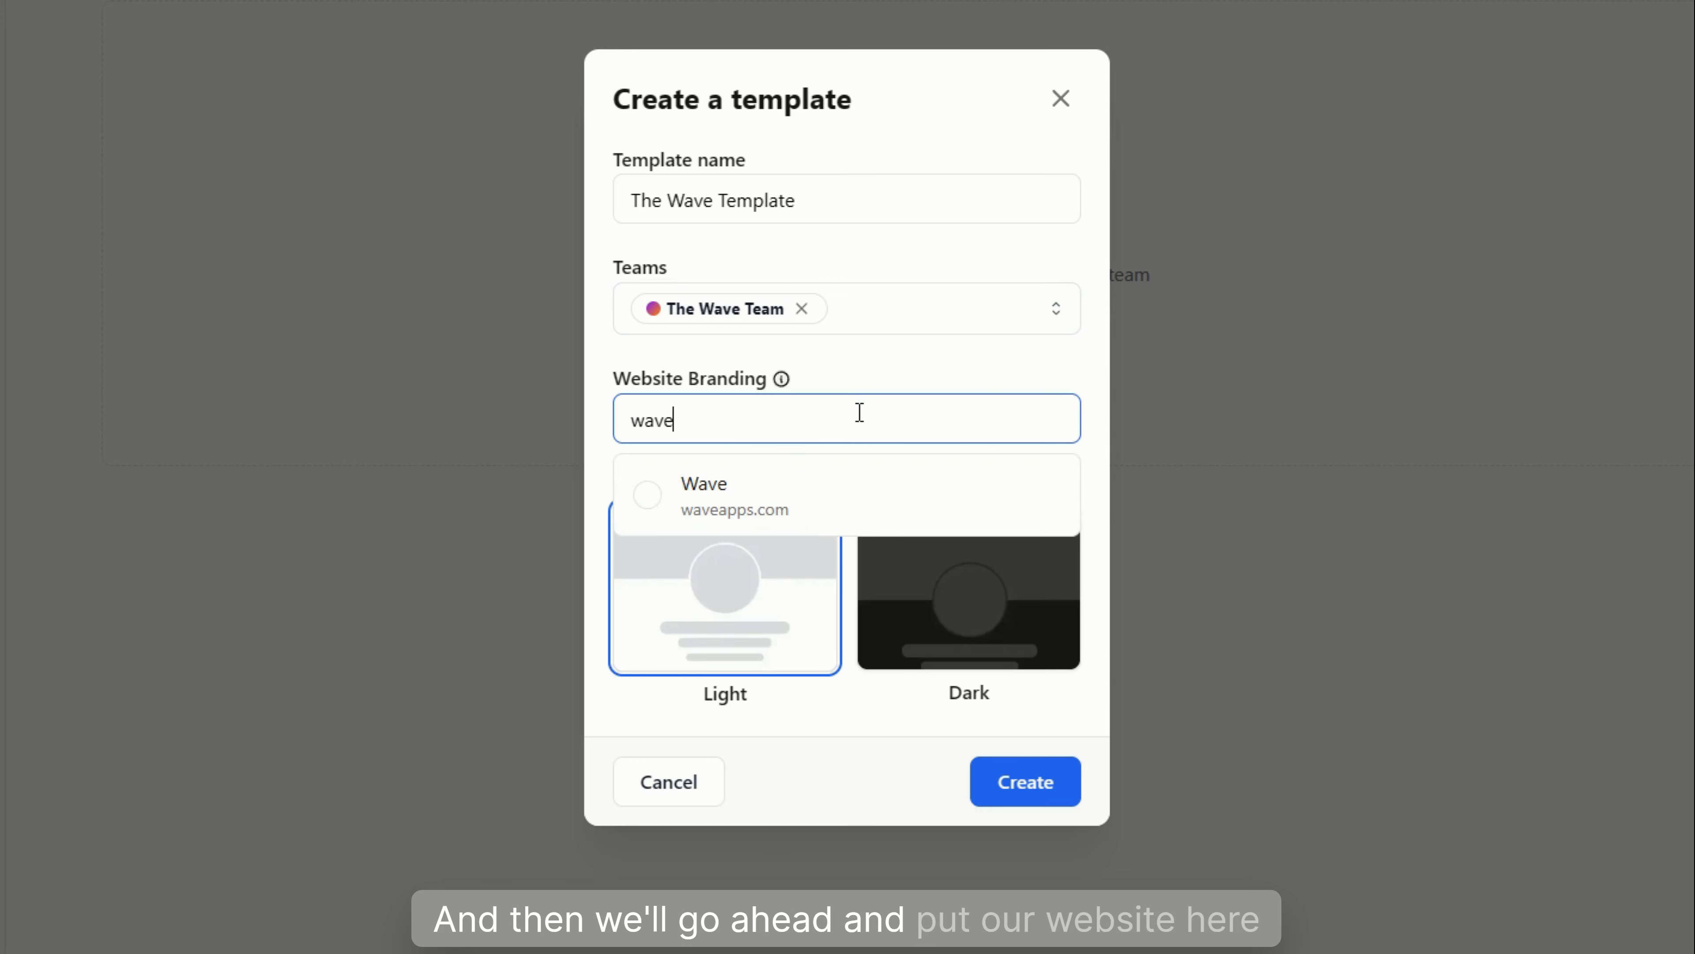
pyautogui.write('dnct.com')
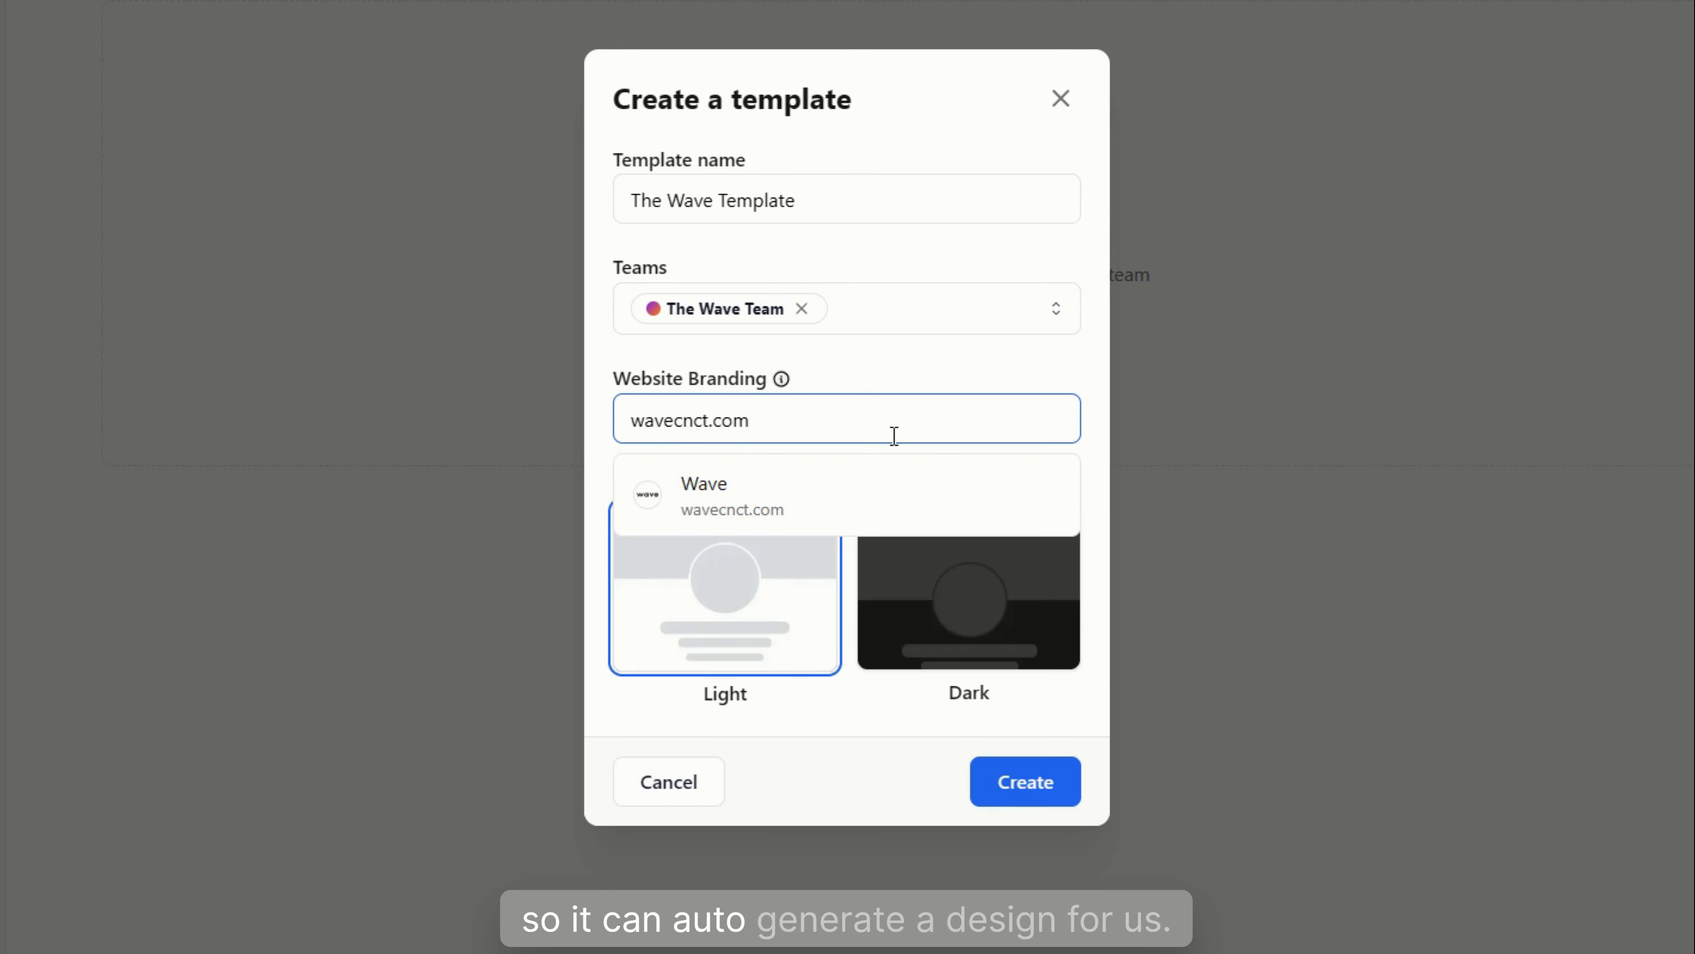
pyautogui.click(855, 481)
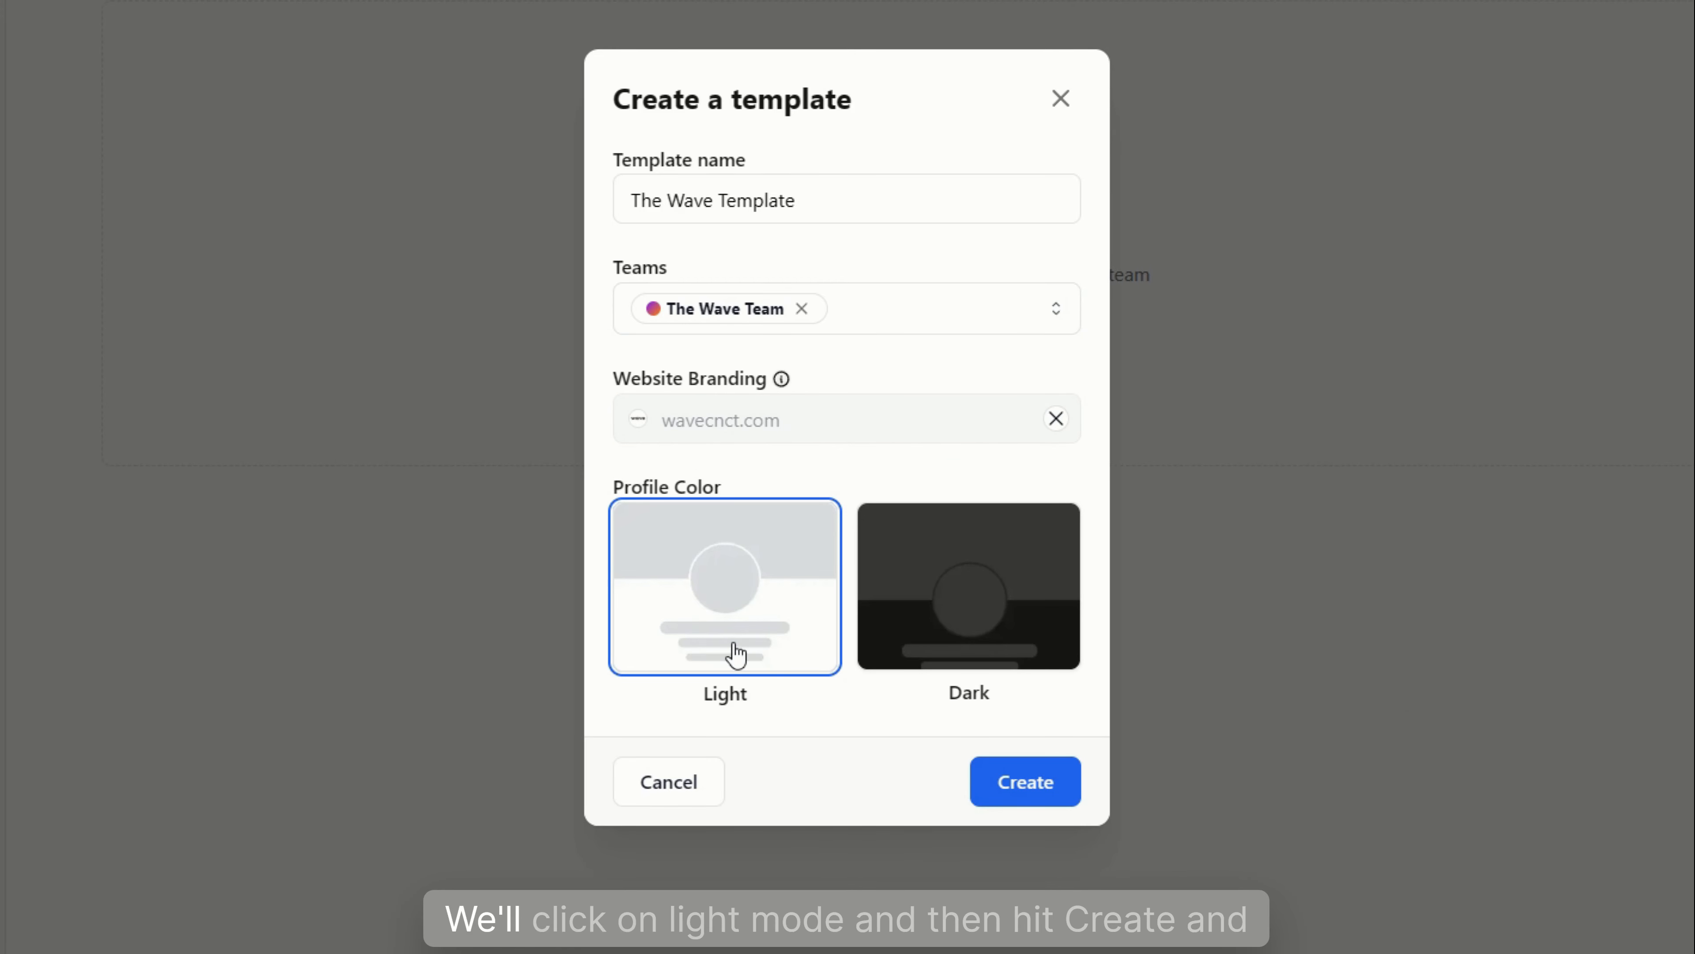
pyautogui.click(1011, 805)
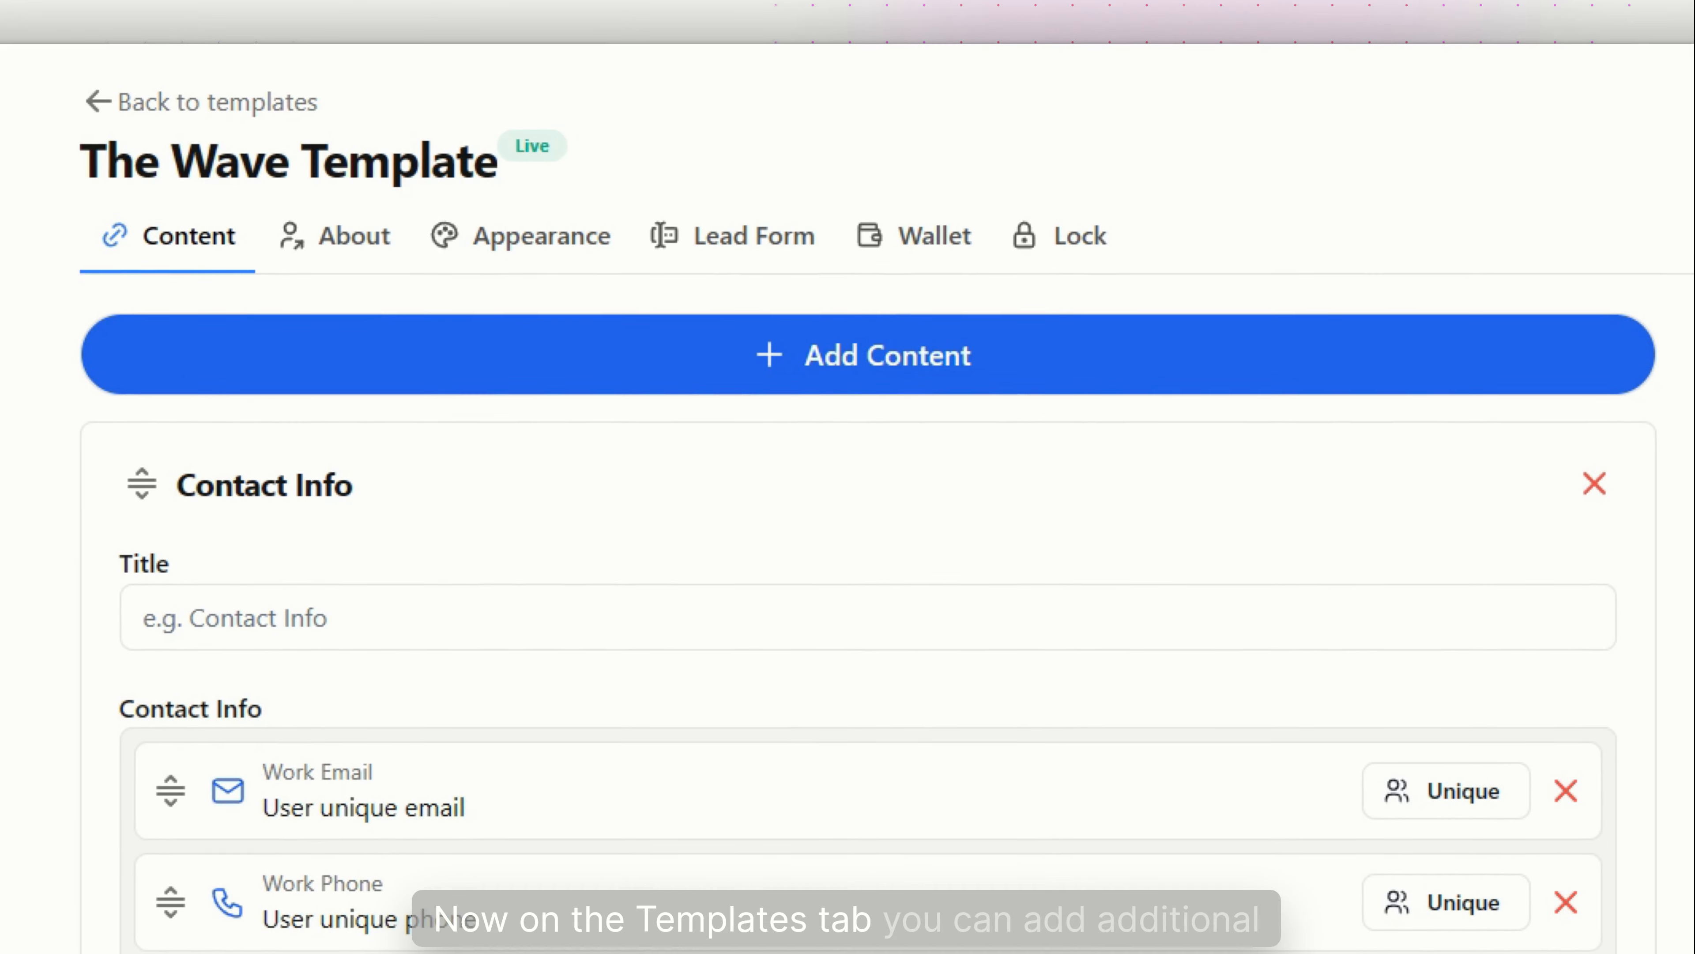
# Drag the About Me block above Socials and change its title to 'Wave Connect'
pyautogui.click(979, 374)
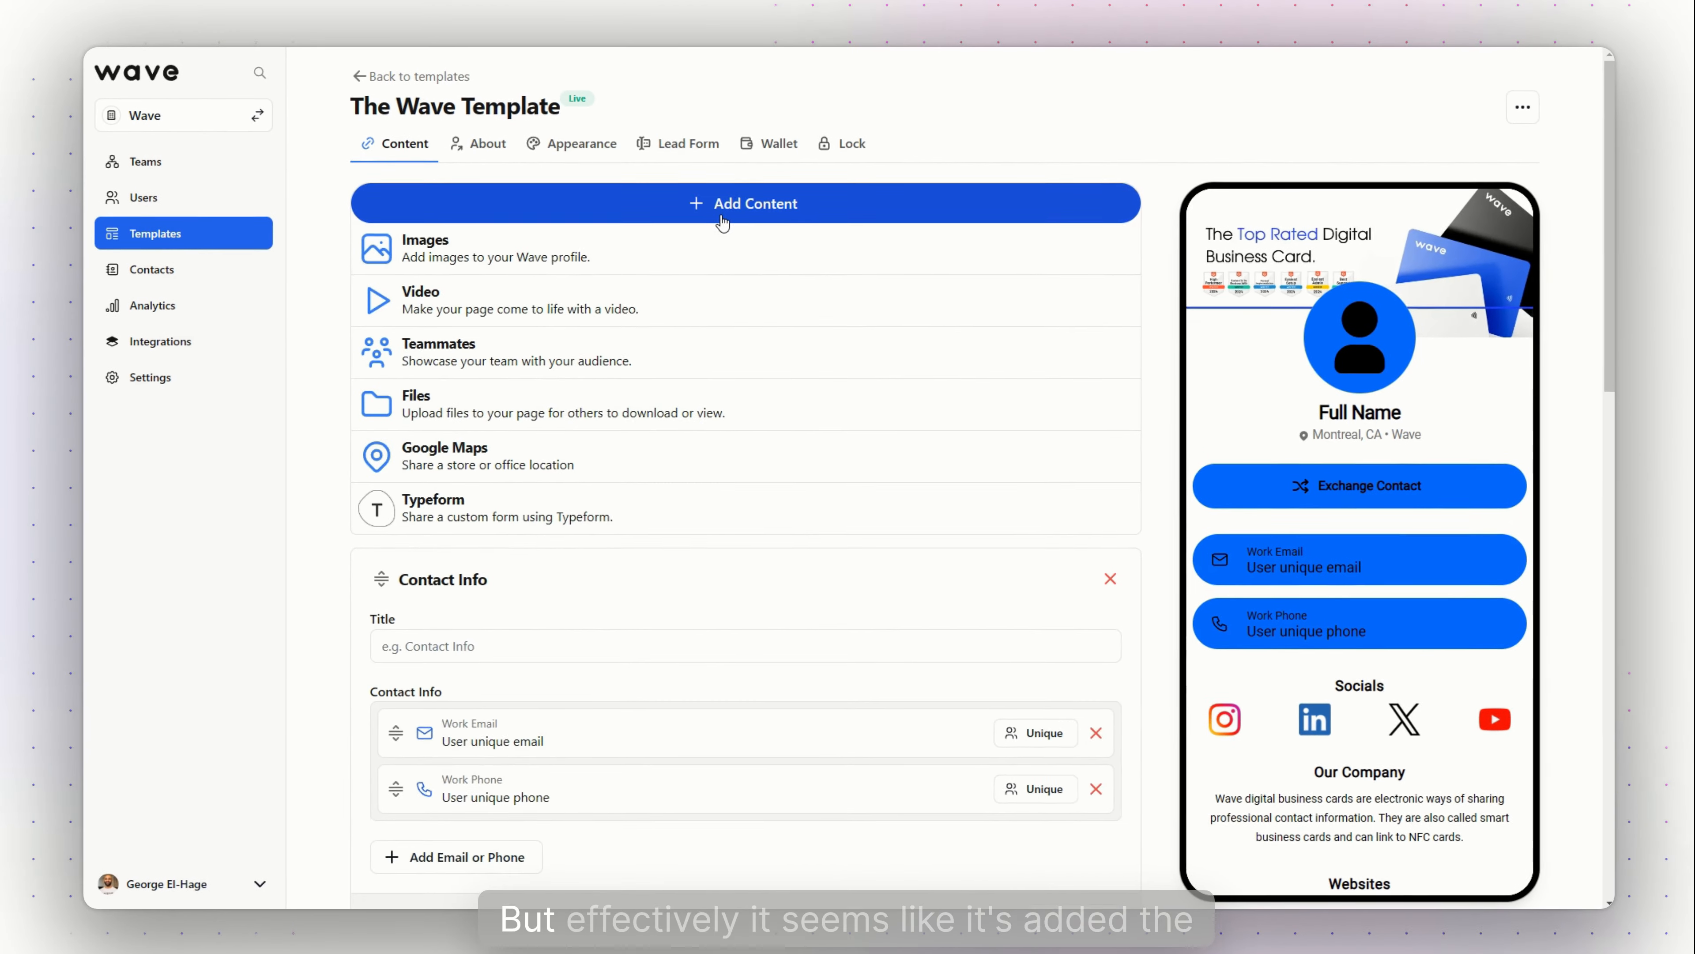
pyautogui.click(945, 128)
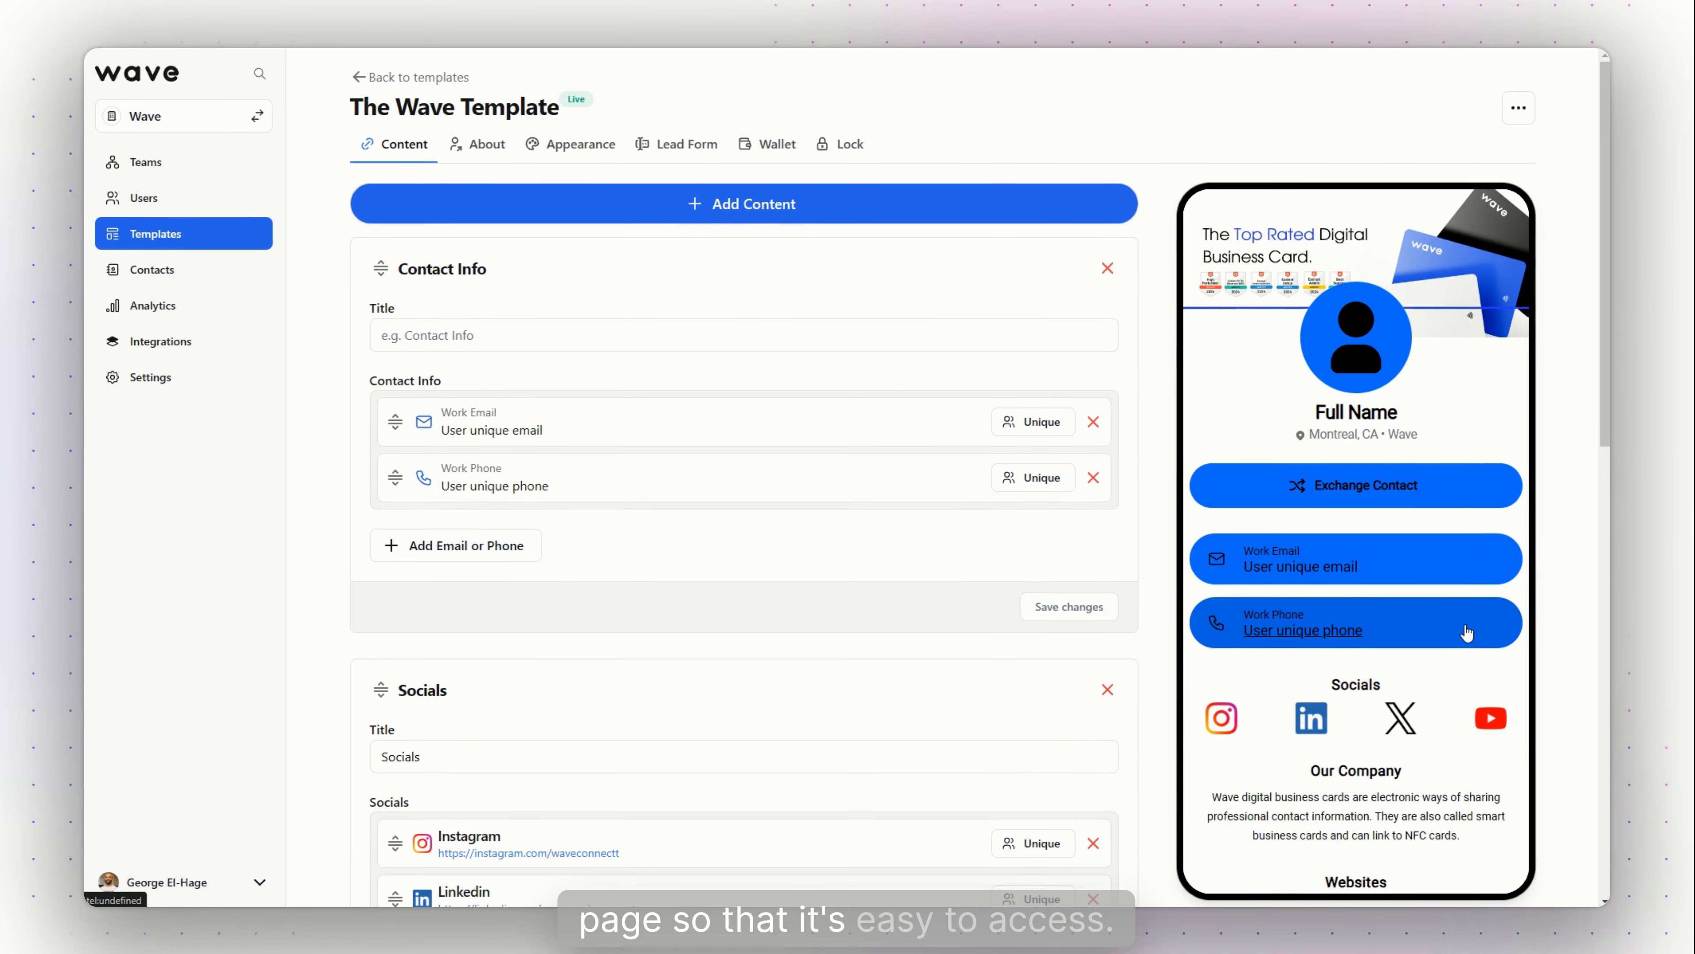
pyautogui.scroll(-5, 889, 579)
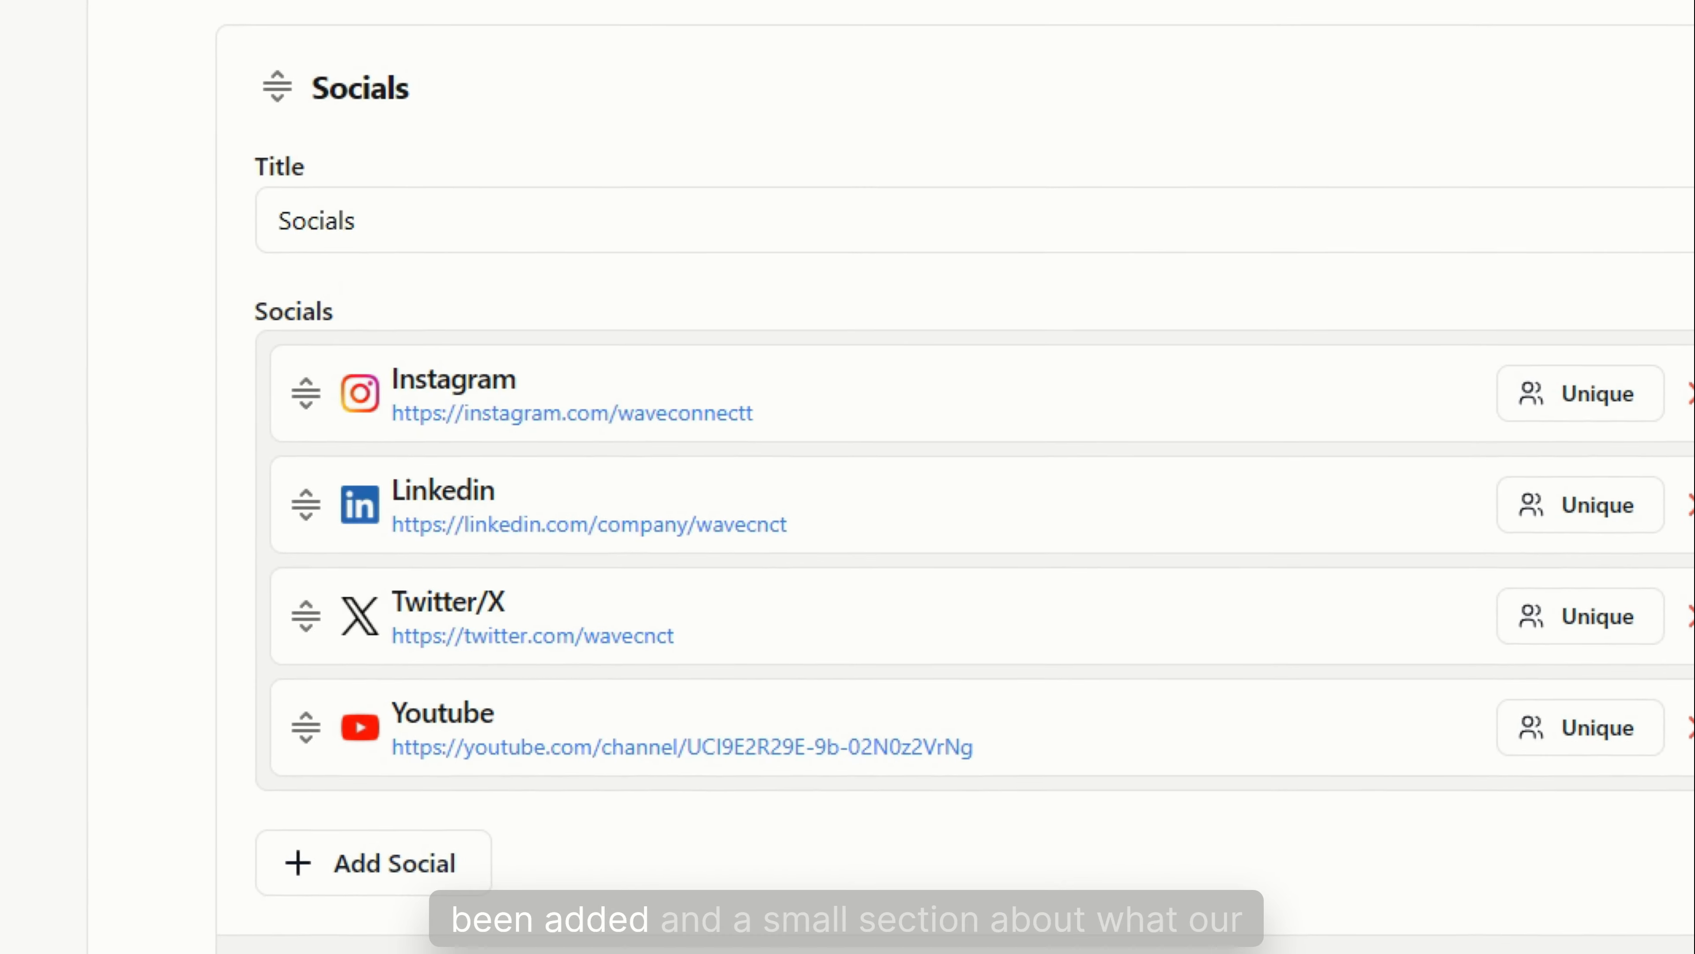
pyautogui.scroll(-5, 787, 638)
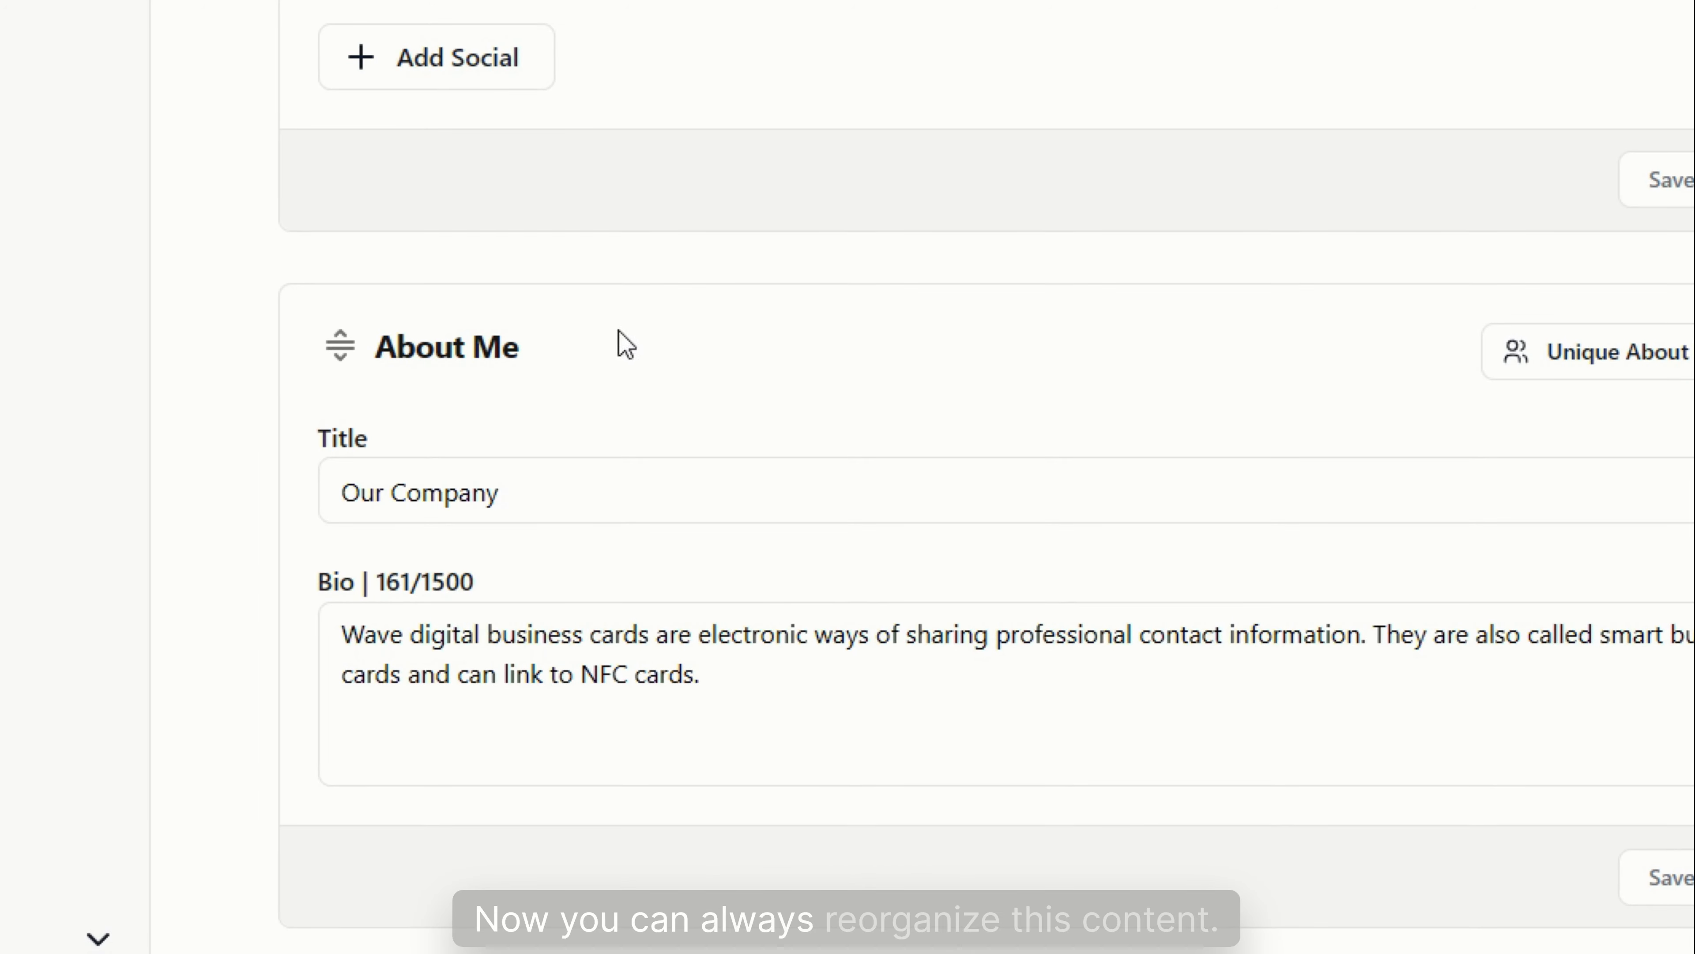
pyautogui.moveTo(341, 342); pyautogui.dragTo(563, 0)
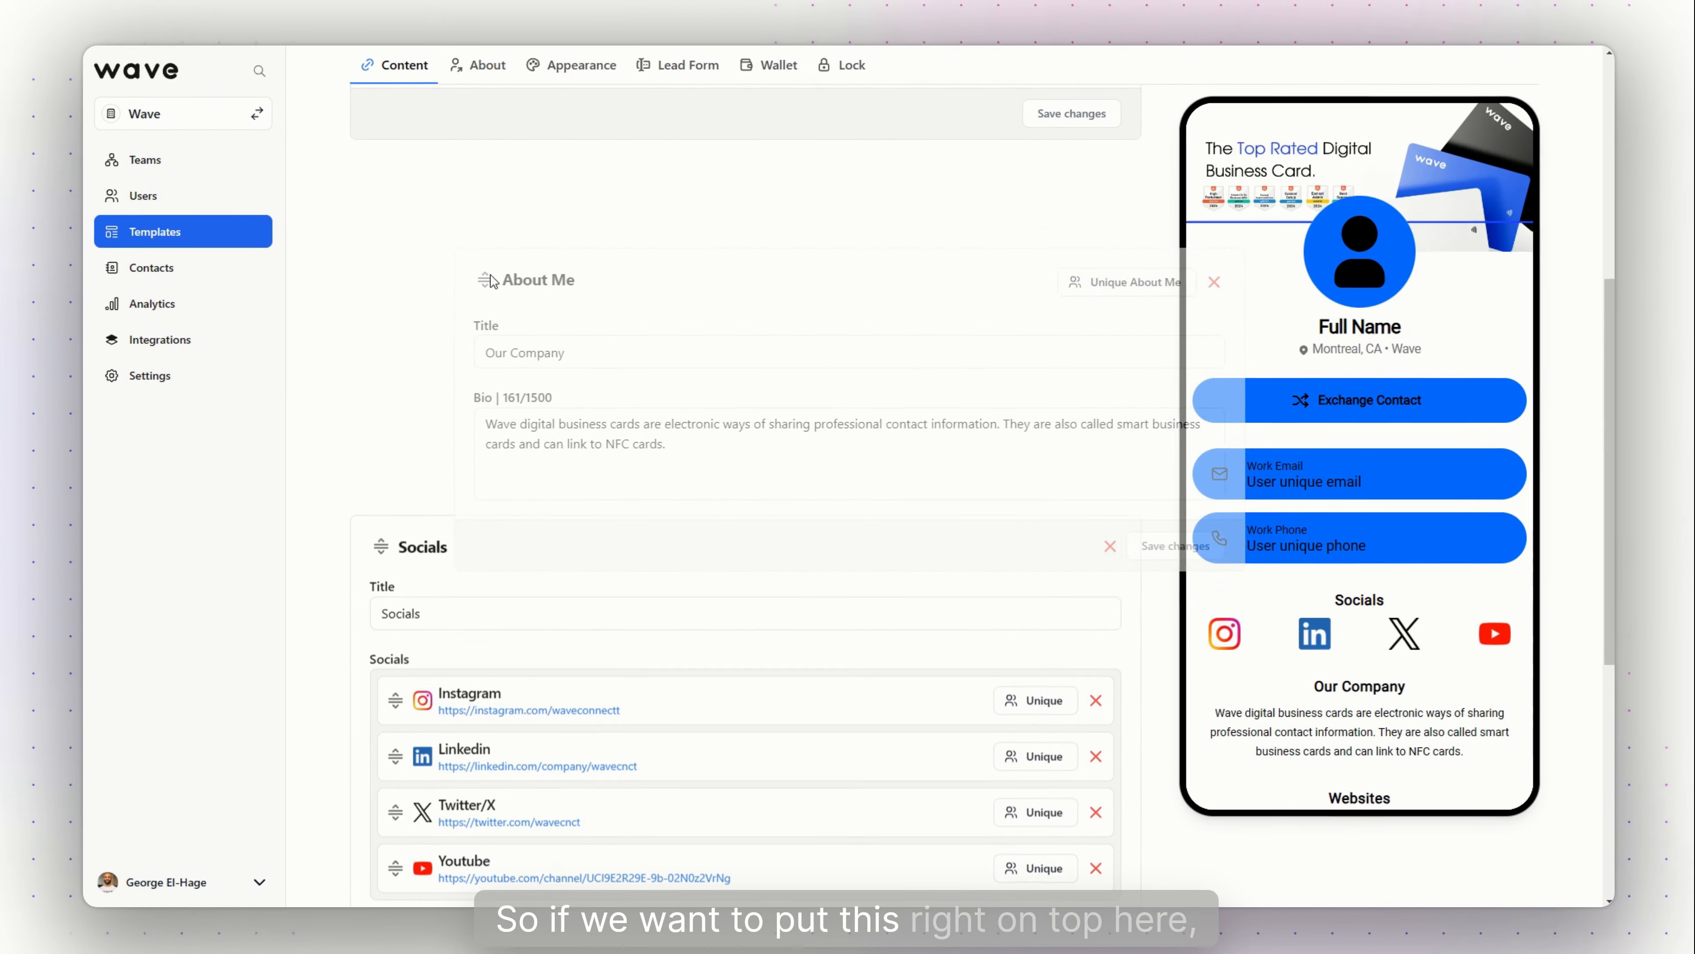
pyautogui.moveTo(490, 281); pyautogui.dragTo(428, 201)
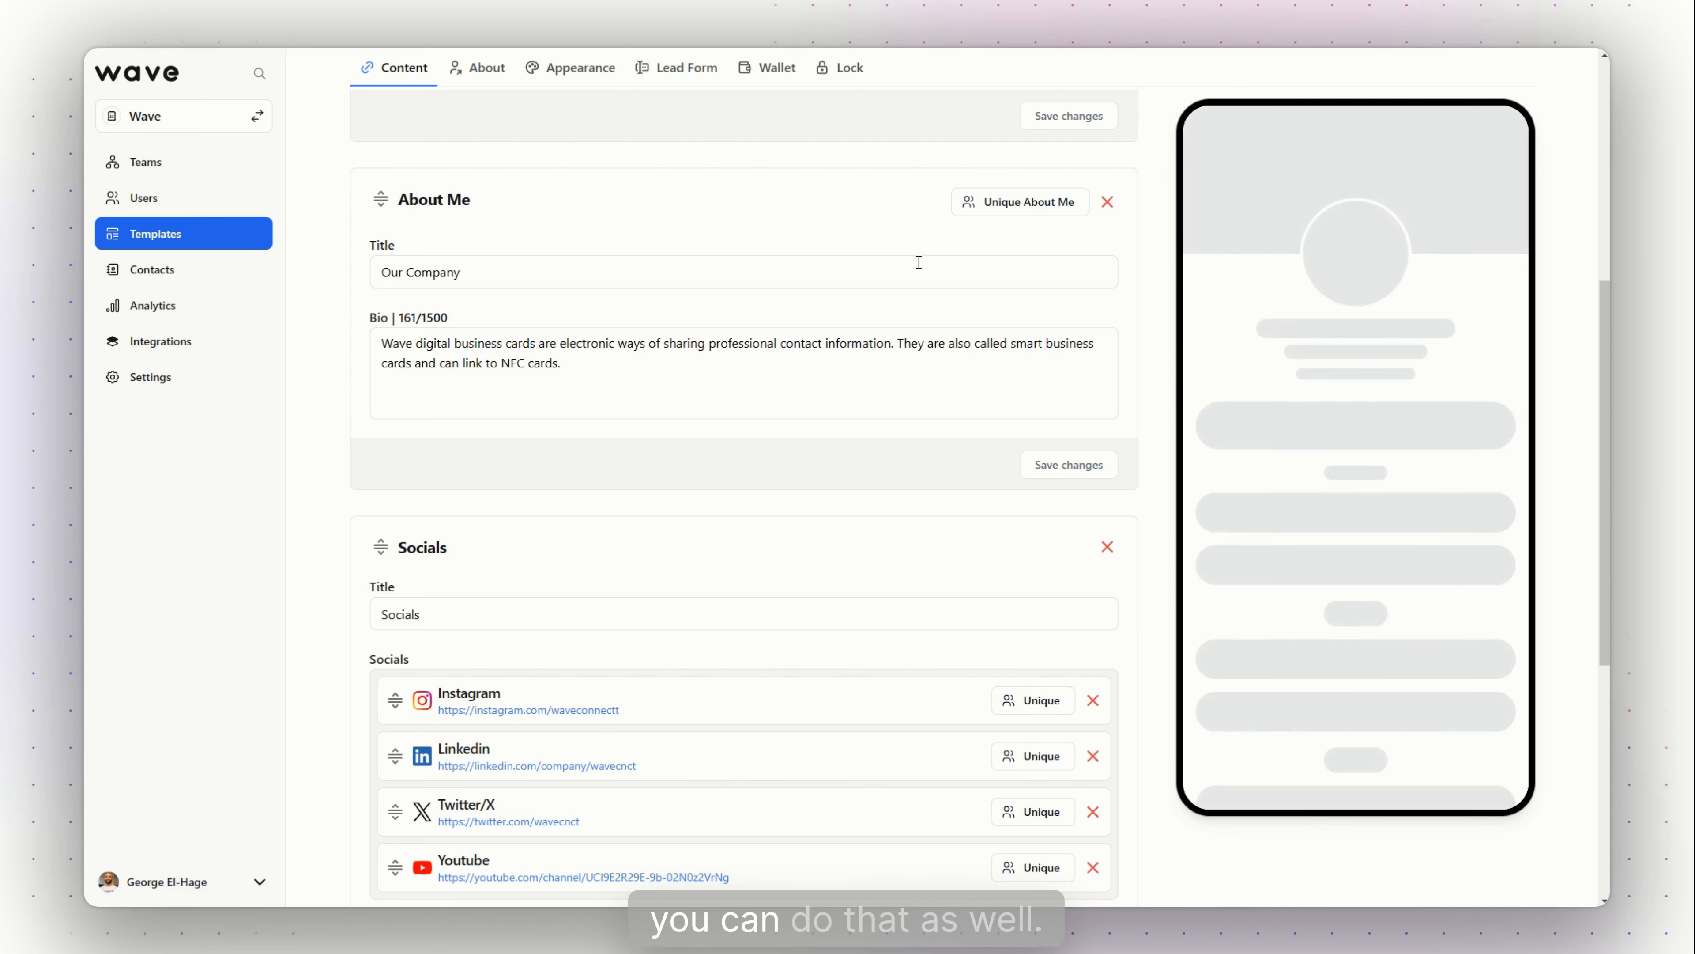
pyautogui.scroll(3, 931, 266)
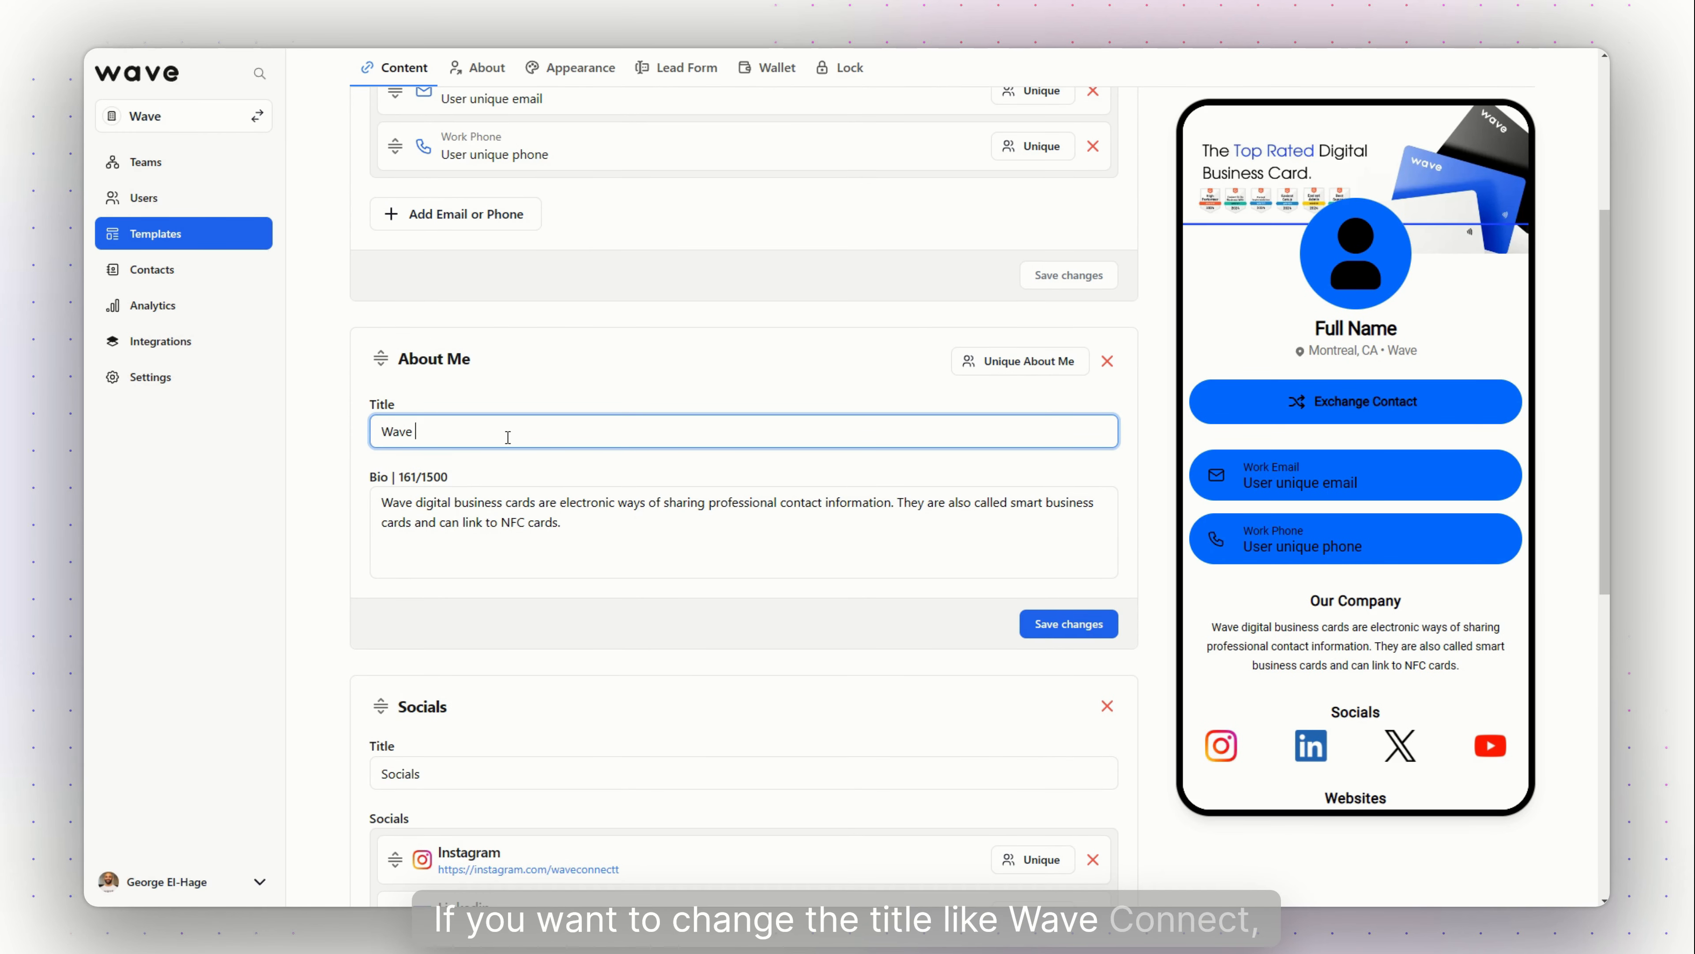
pyautogui.write('nect')
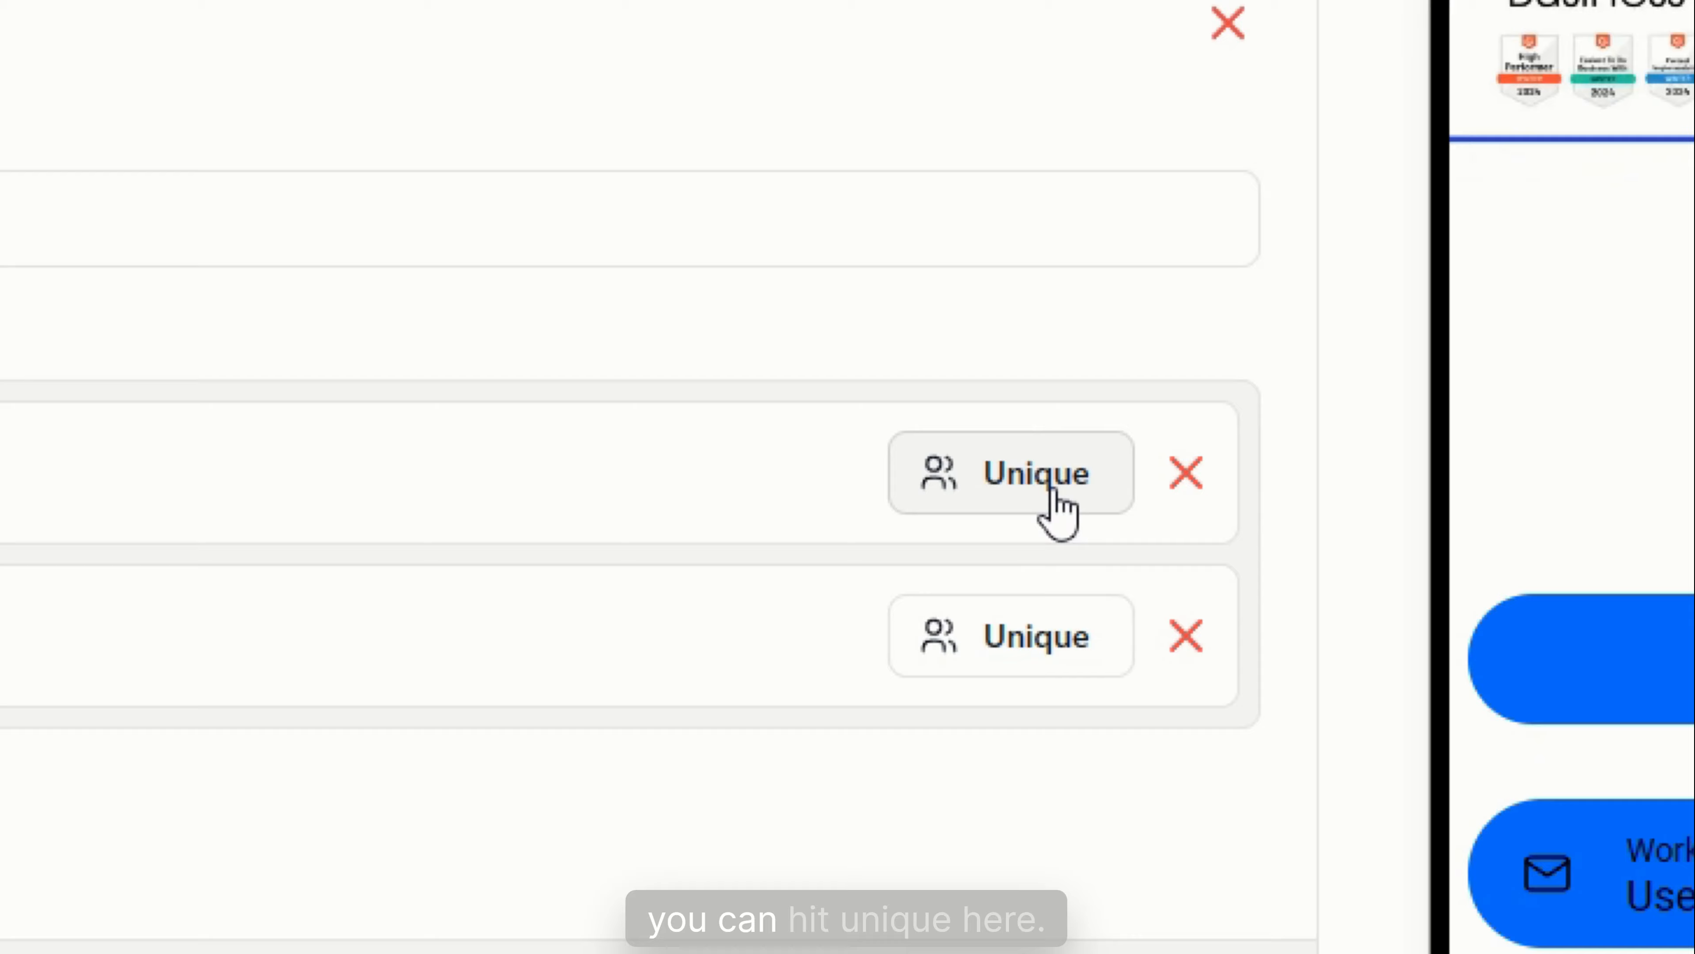
# Review the per-user Unique update options for Work Email and, on the About tab, Job Title
pyautogui.click(1054, 495)
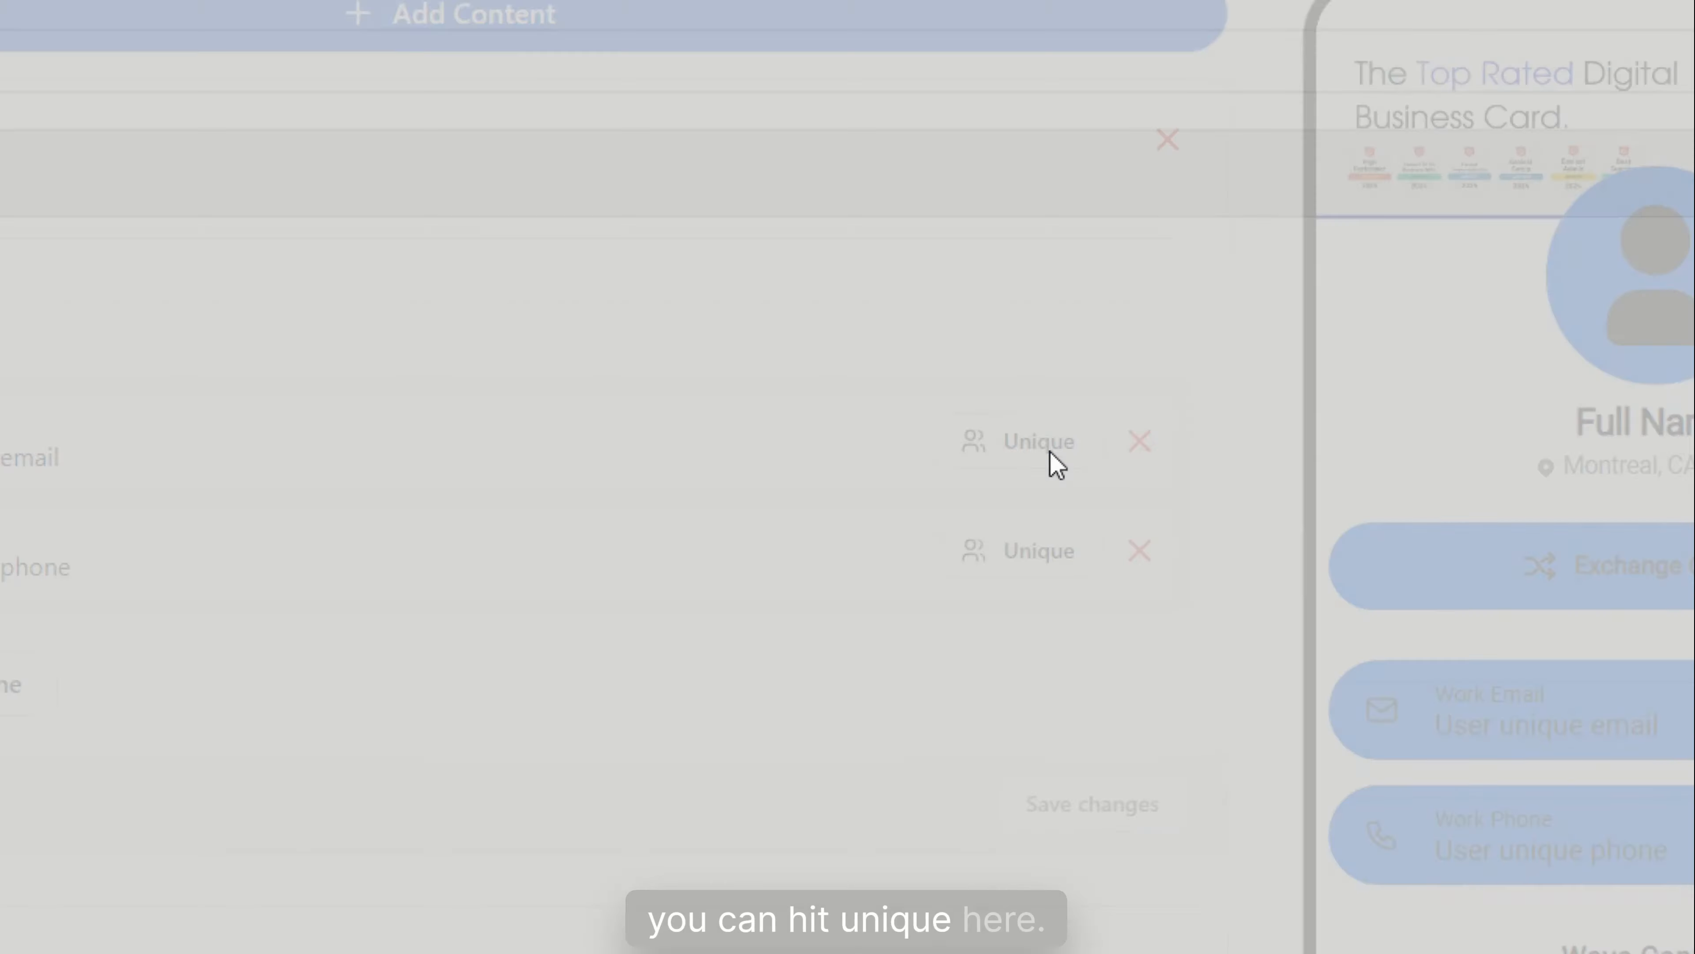
pyautogui.click(684, 266)
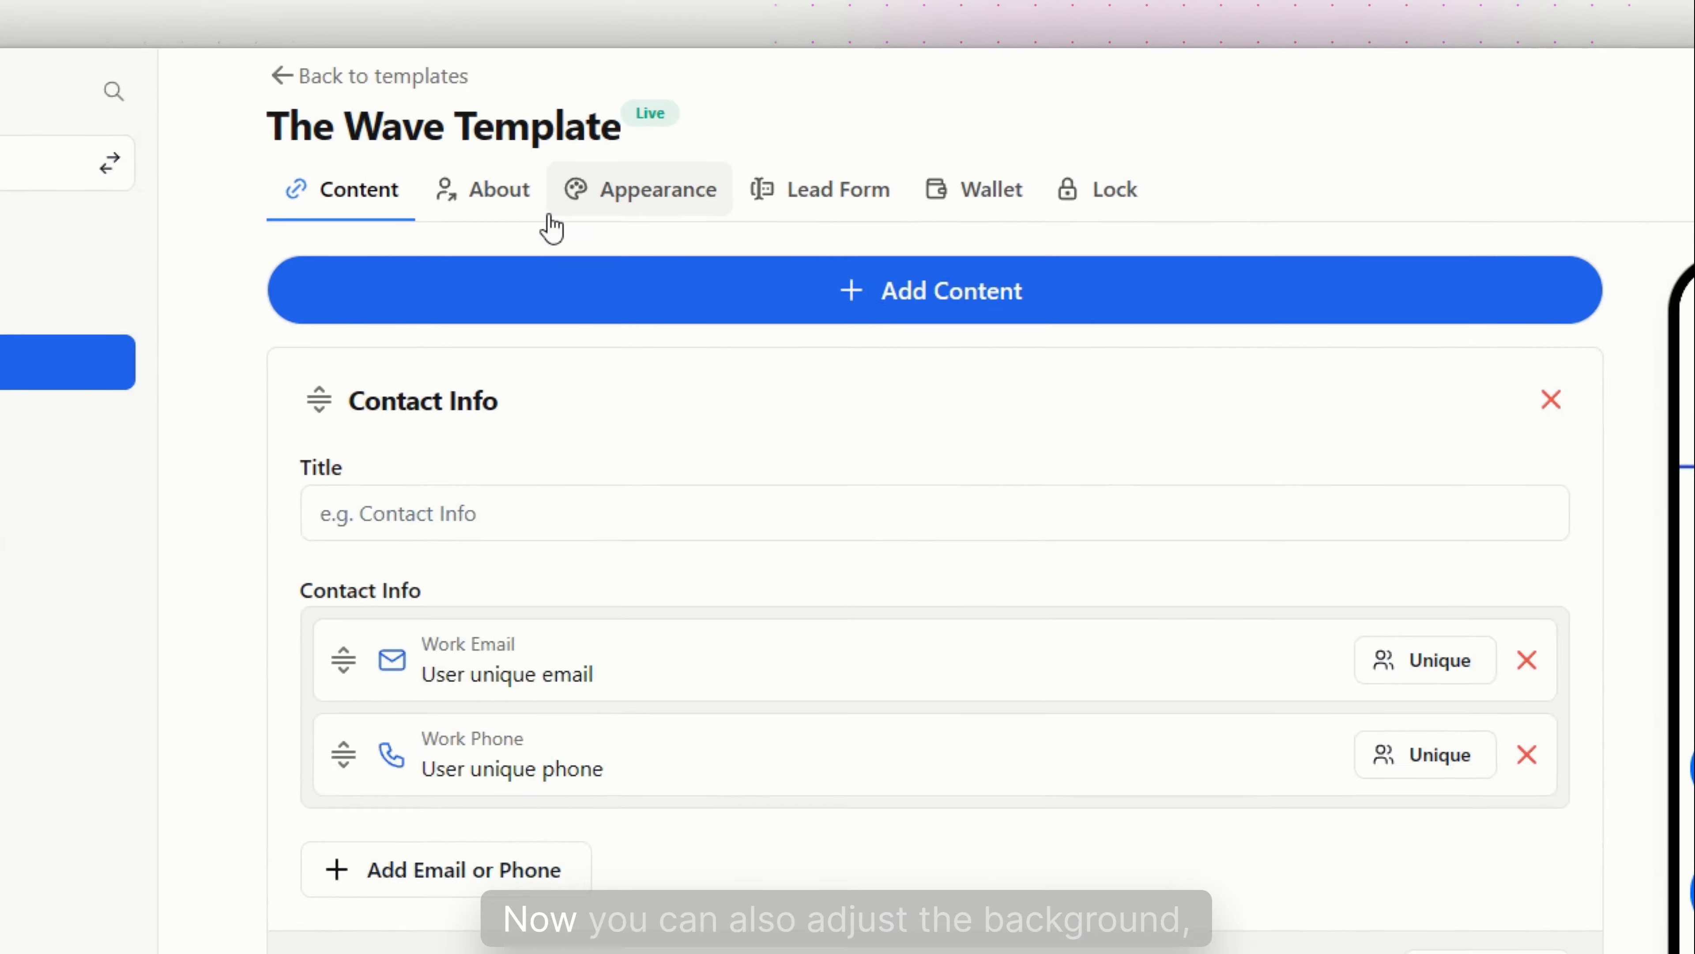
pyautogui.click(522, 217)
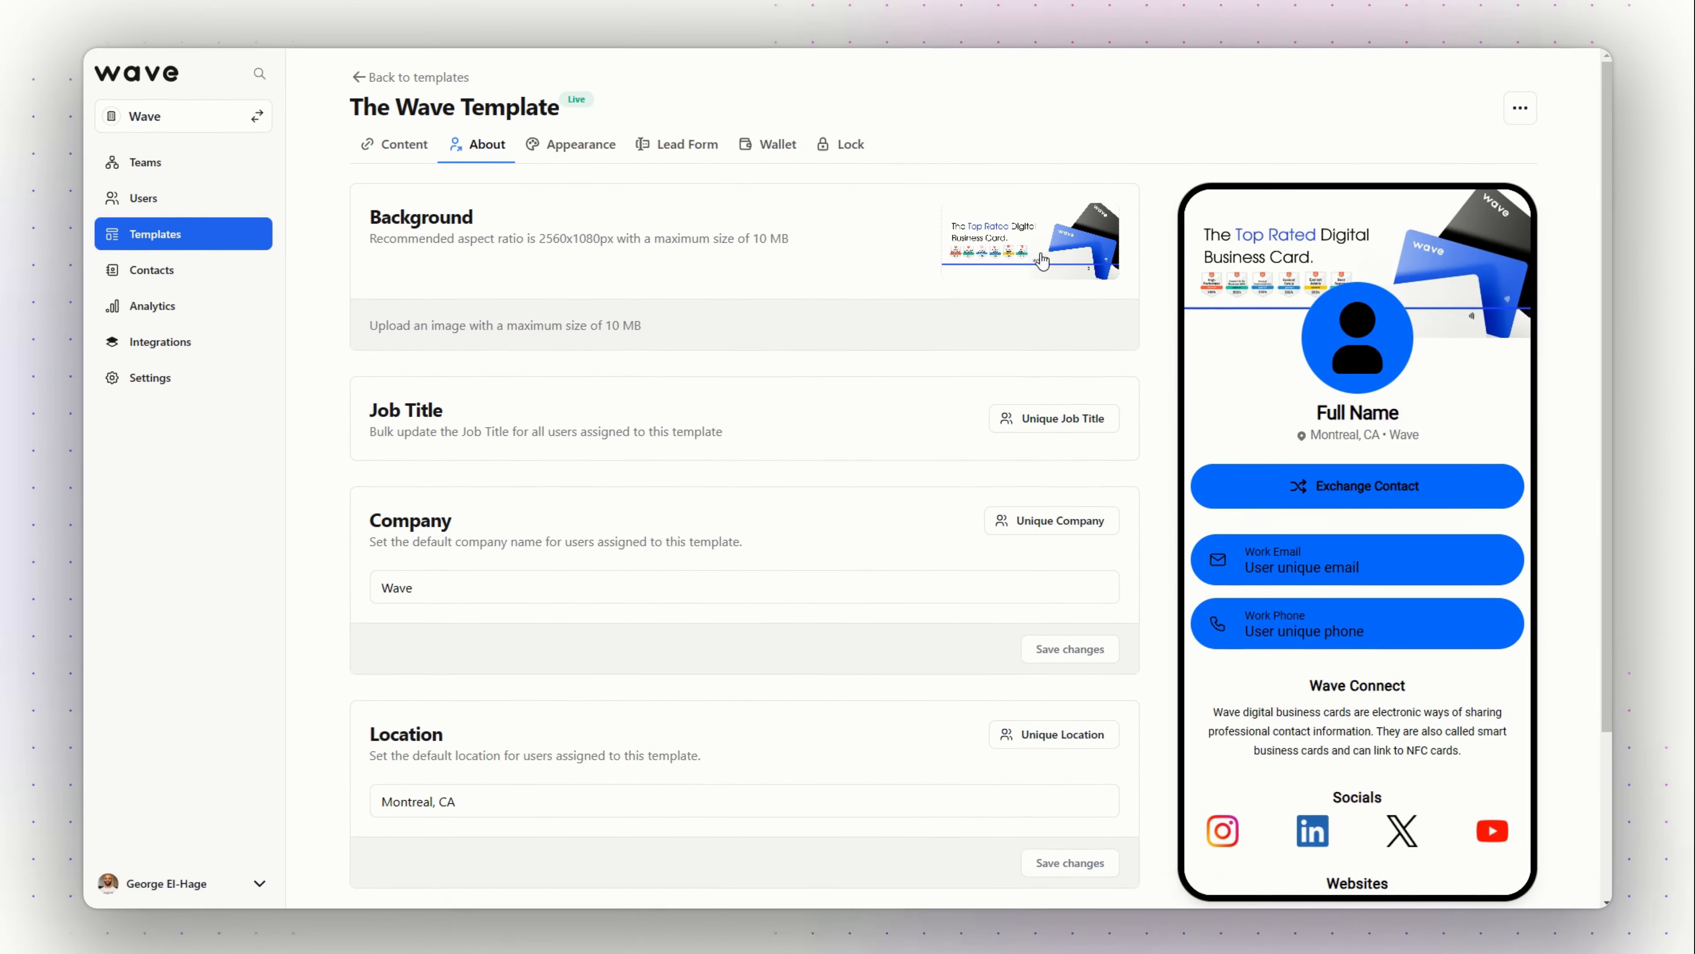
pyautogui.click(1094, 426)
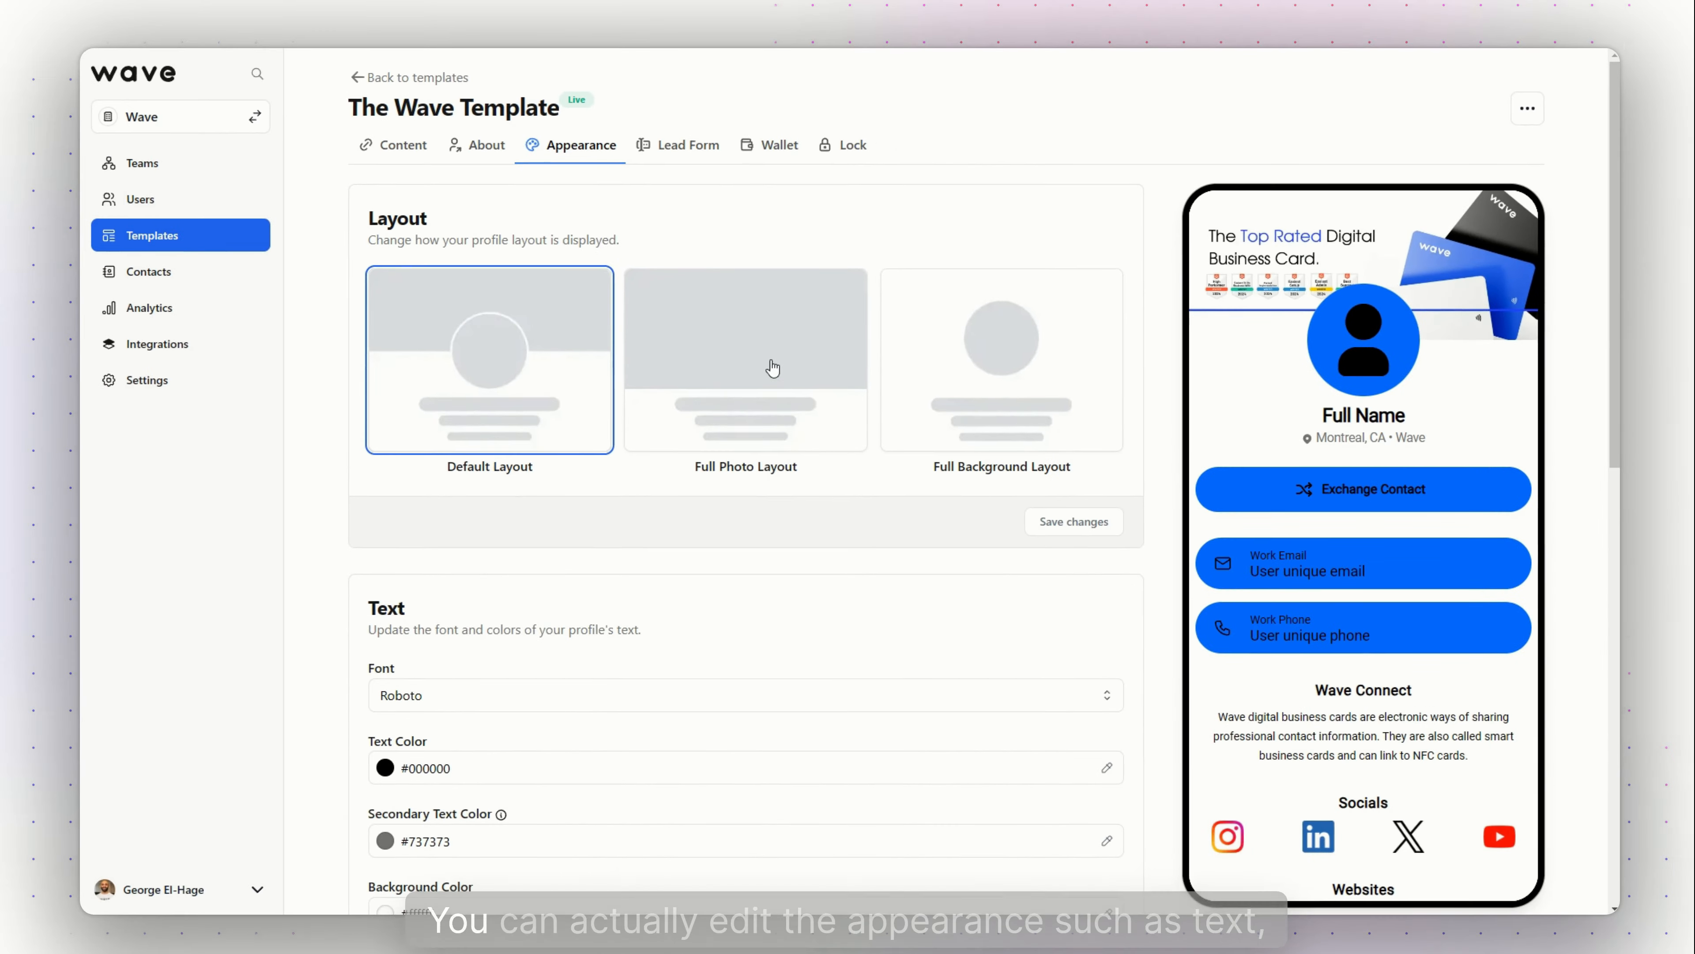
# Look through the Appearance settings: Default Layout, Roboto font and #006dfe button colour
pyautogui.scroll(-3, 868, 394)
pyautogui.scroll(-5, 878, 404)
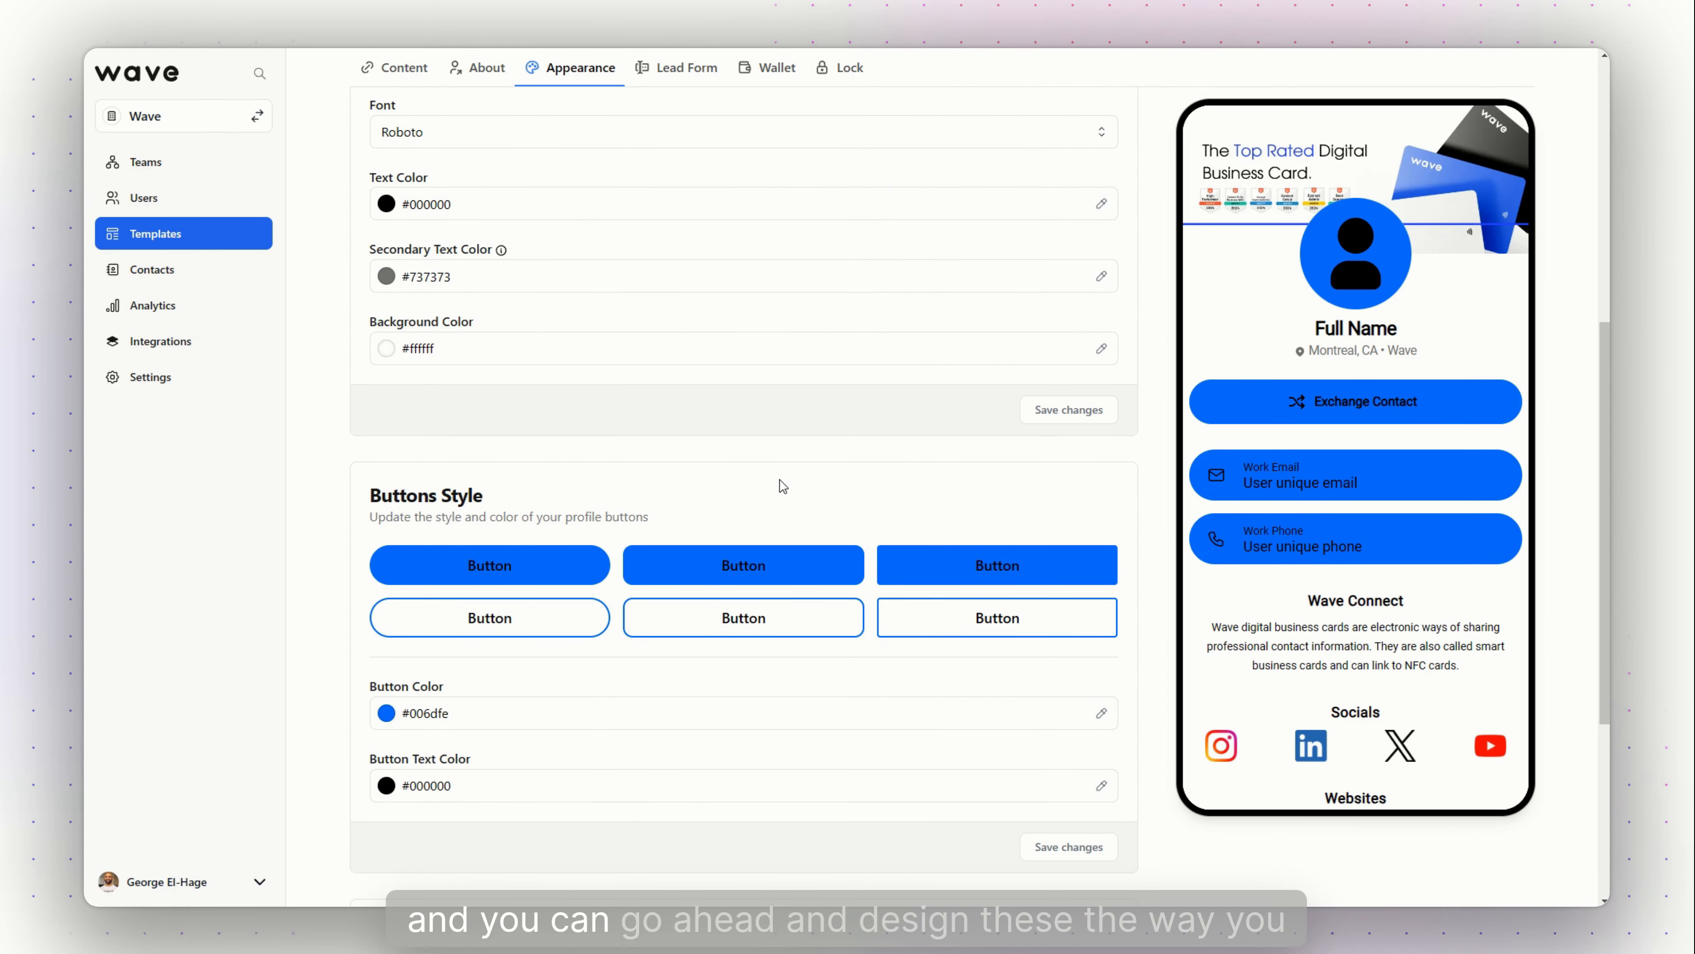
pyautogui.scroll(-4, 781, 492)
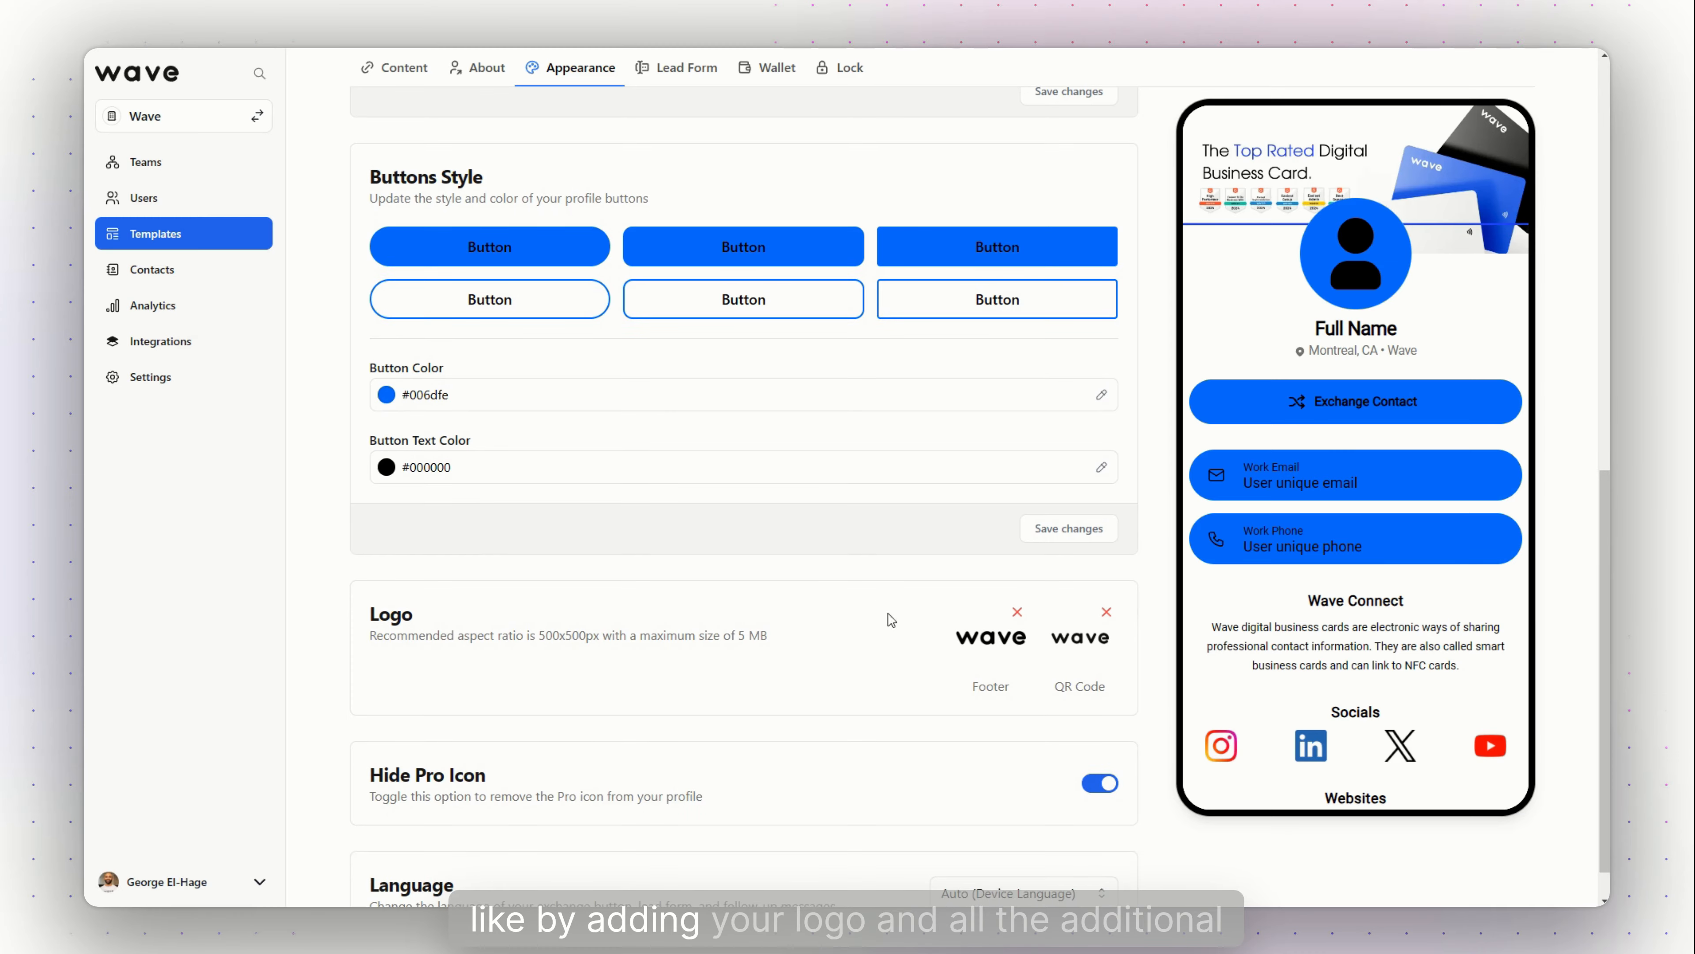
pyautogui.scroll(8, 951, 631)
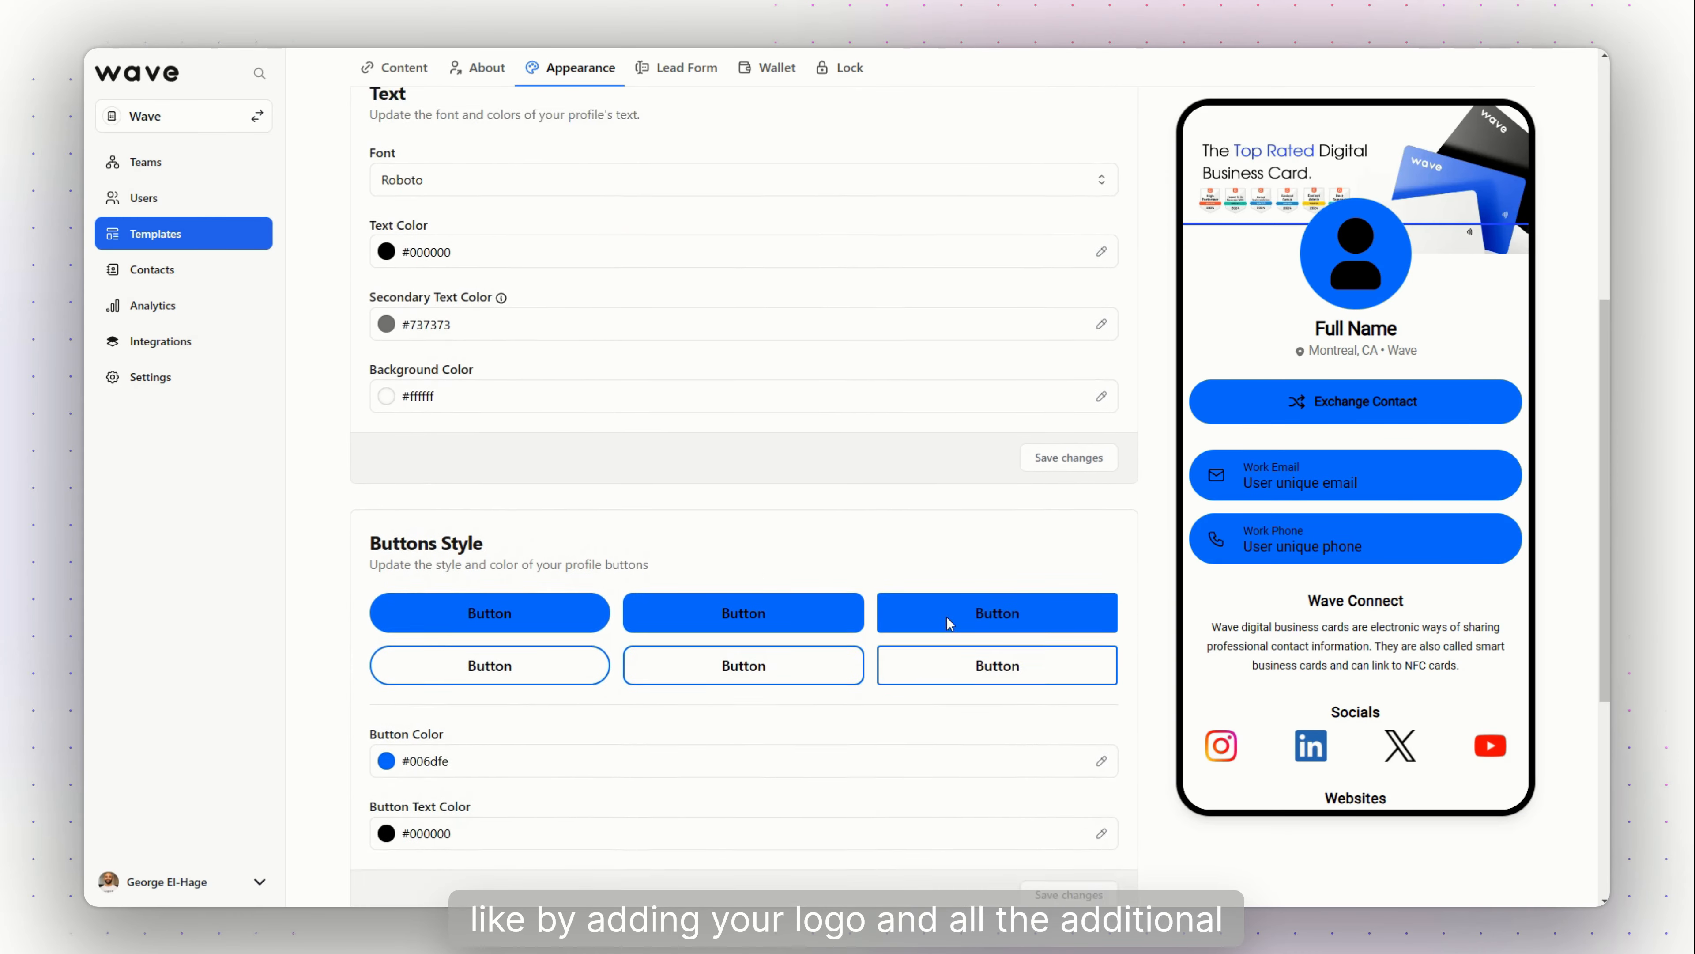
pyautogui.scroll(3, 945, 614)
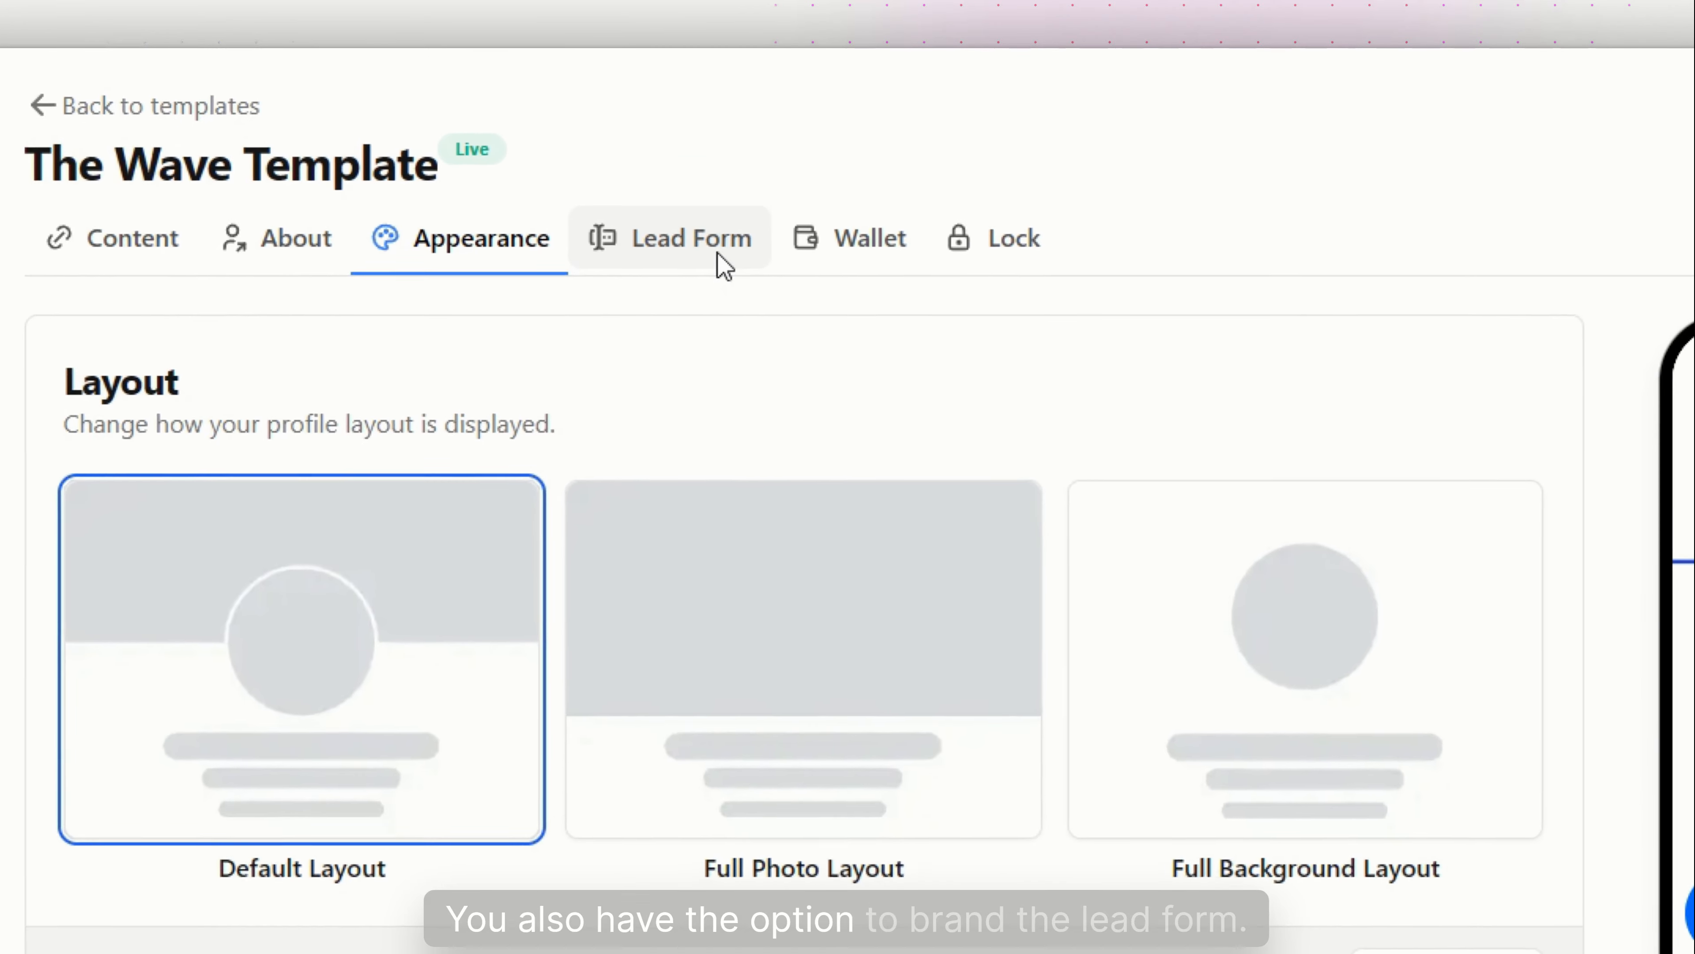
# Check the template's Lead Form, Wallet and Lock settings, then go back to the Templates list
pyautogui.click(693, 70)
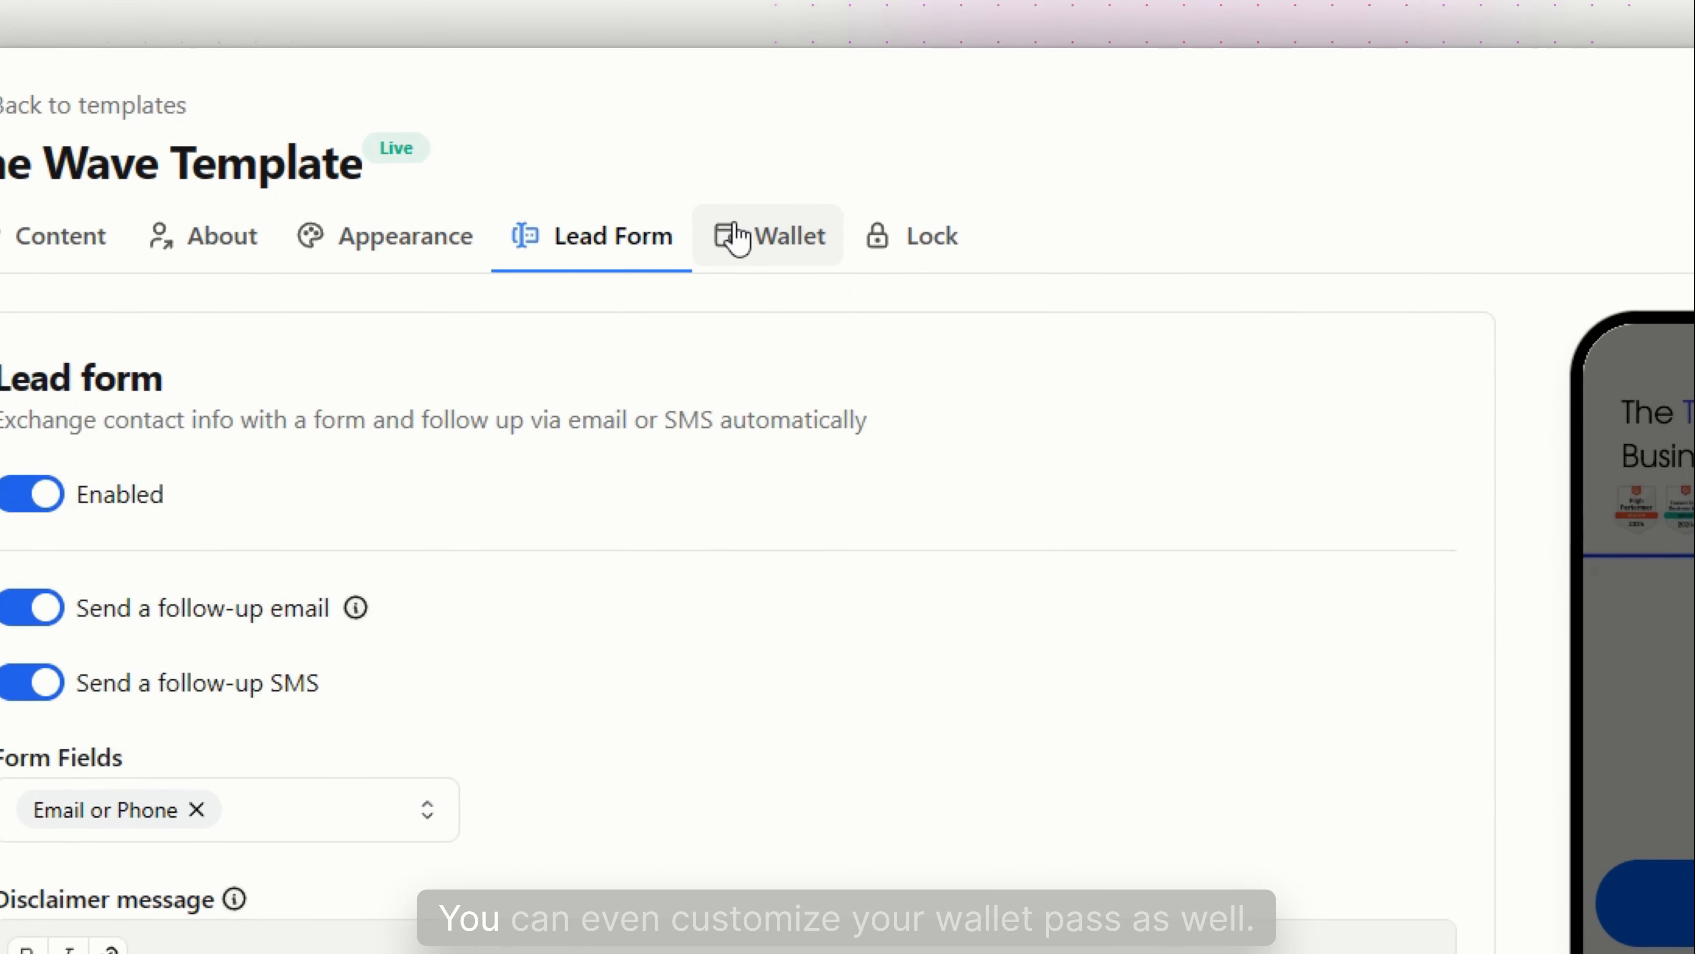
pyautogui.click(780, 149)
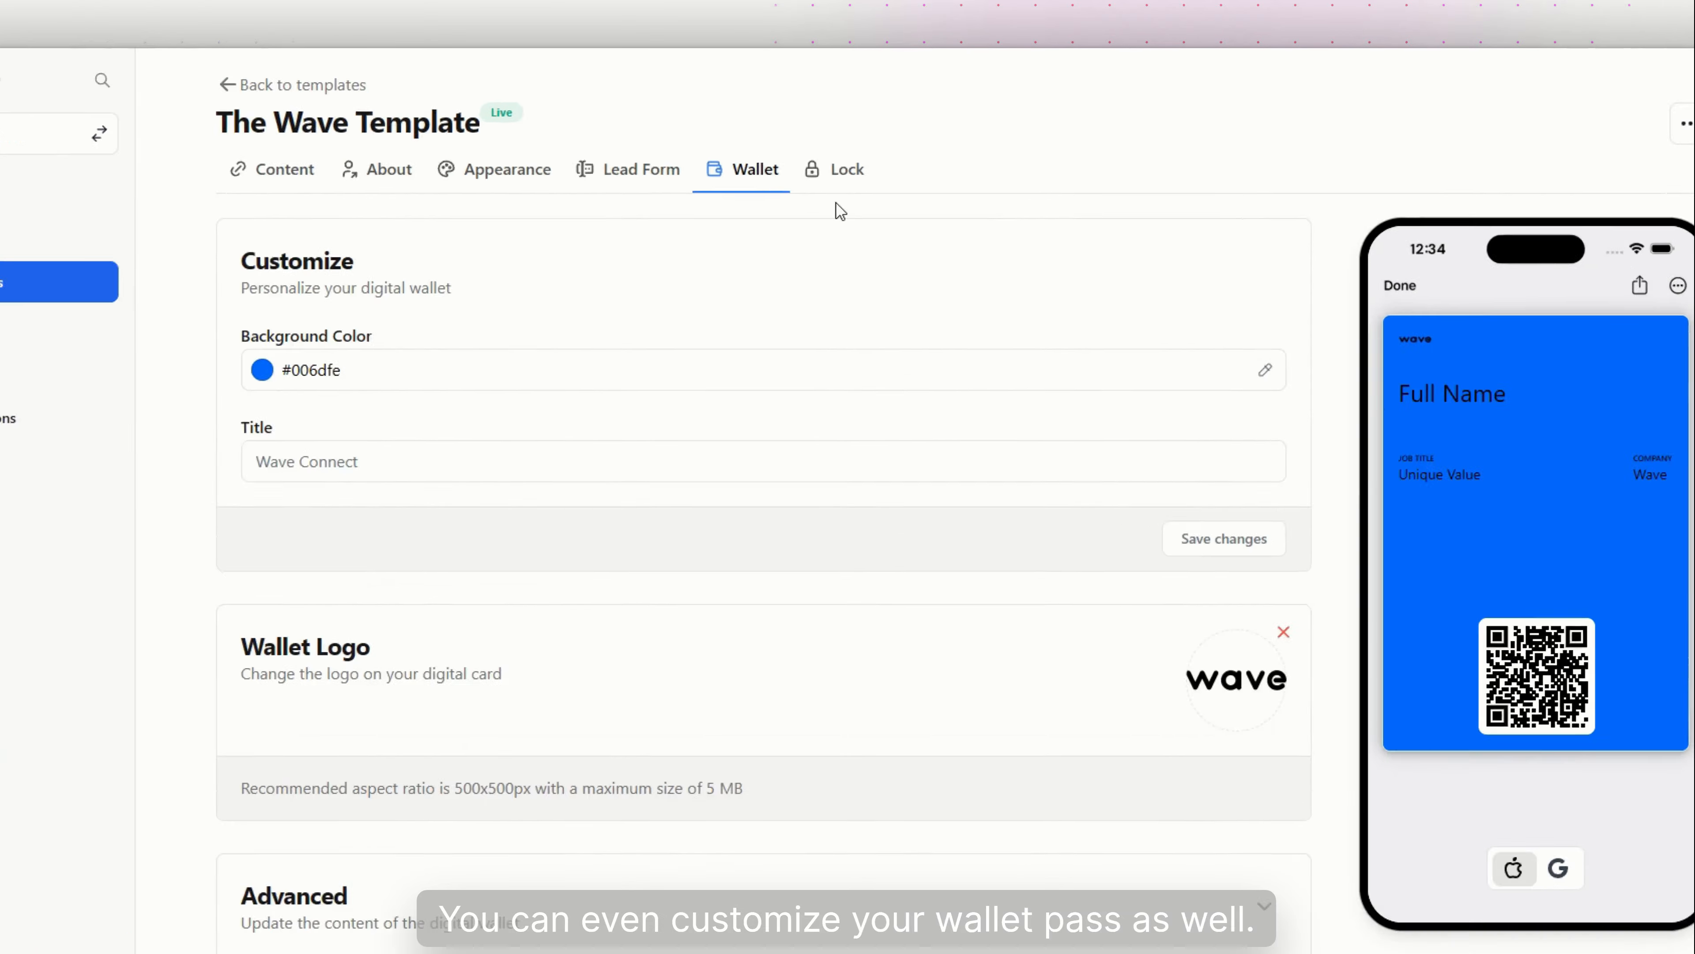
pyautogui.click(825, 146)
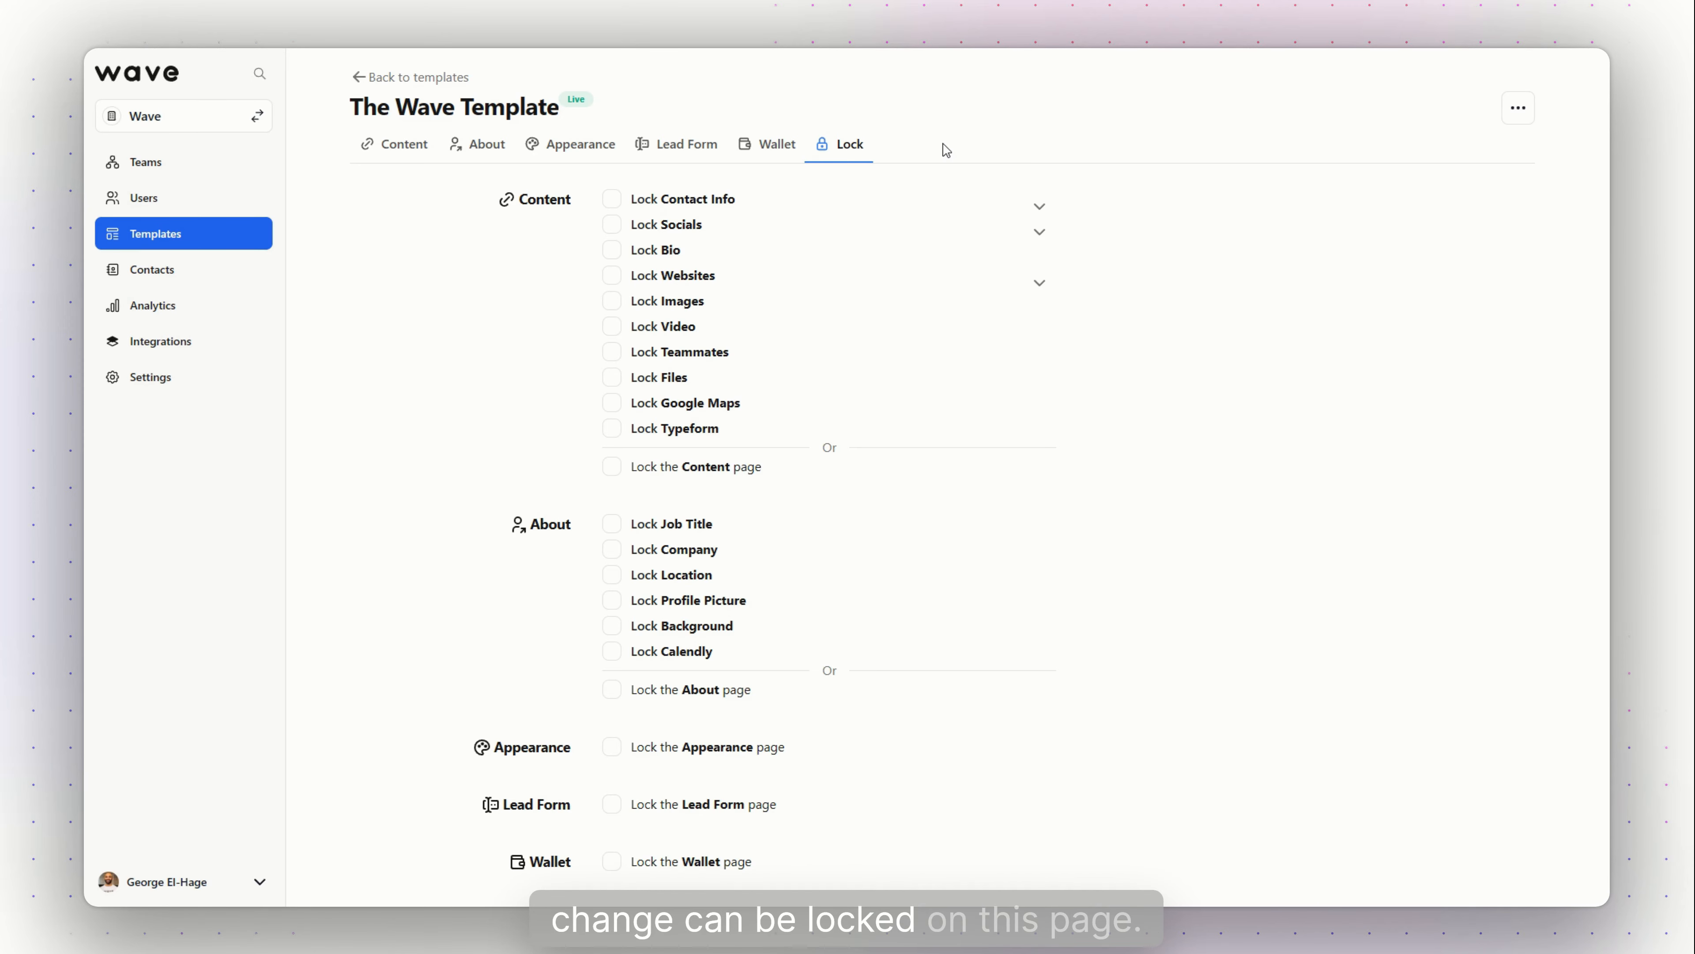
pyautogui.click(207, 235)
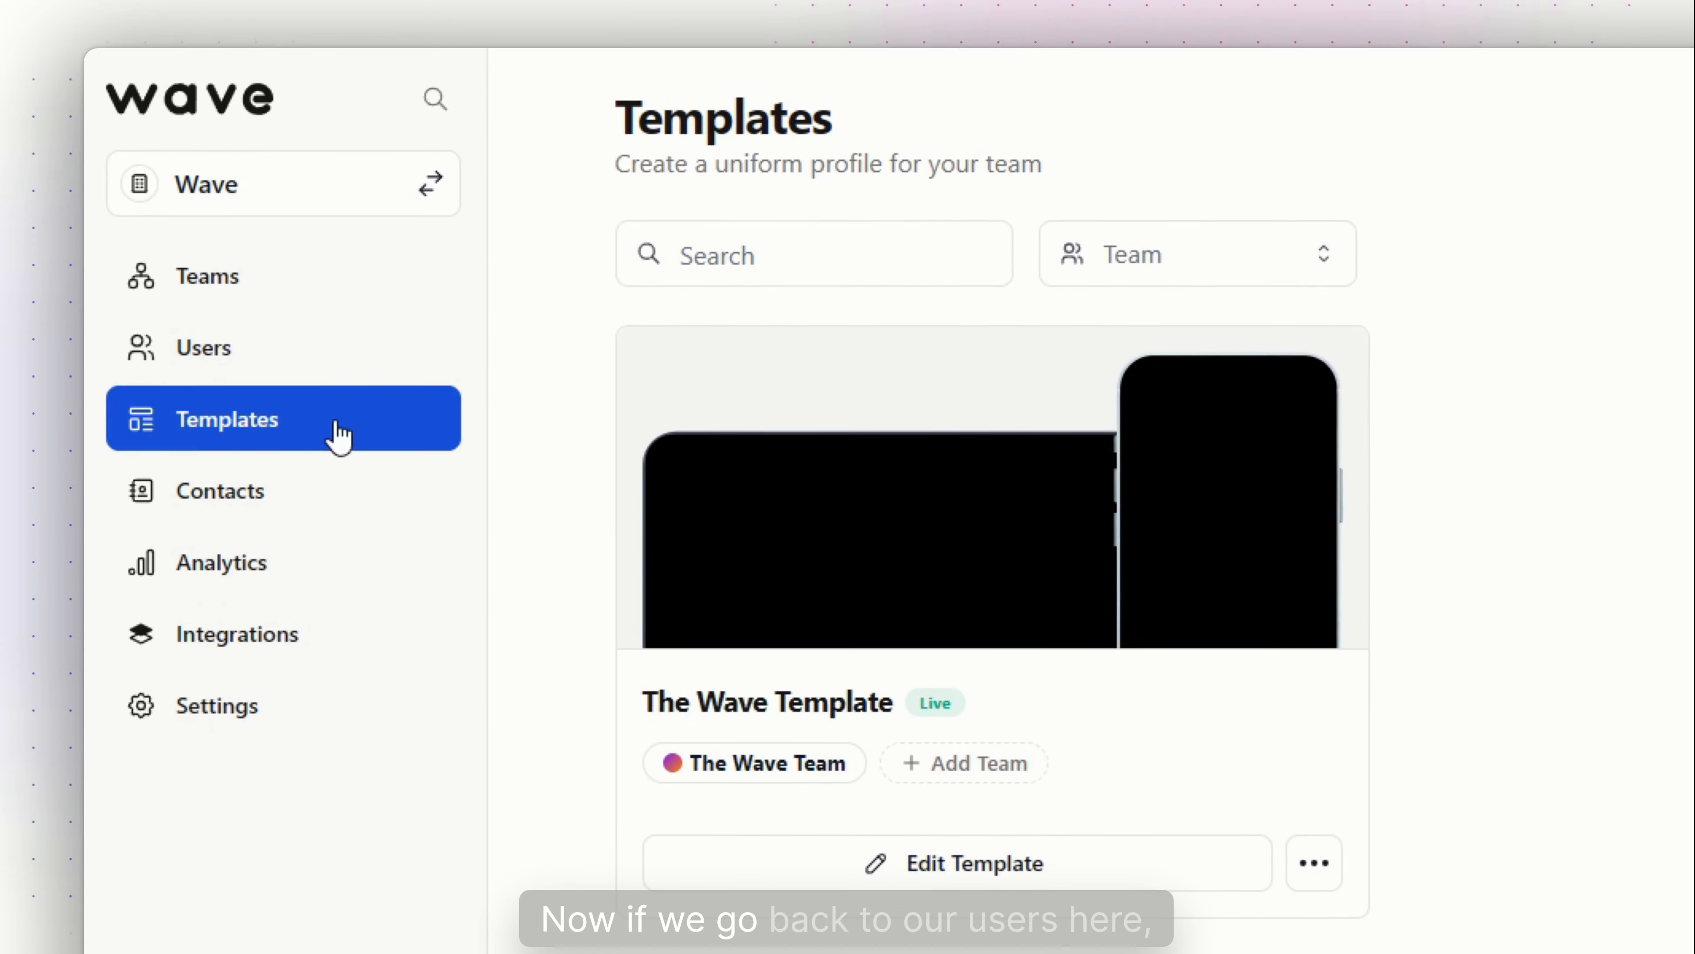
pyautogui.click(343, 363)
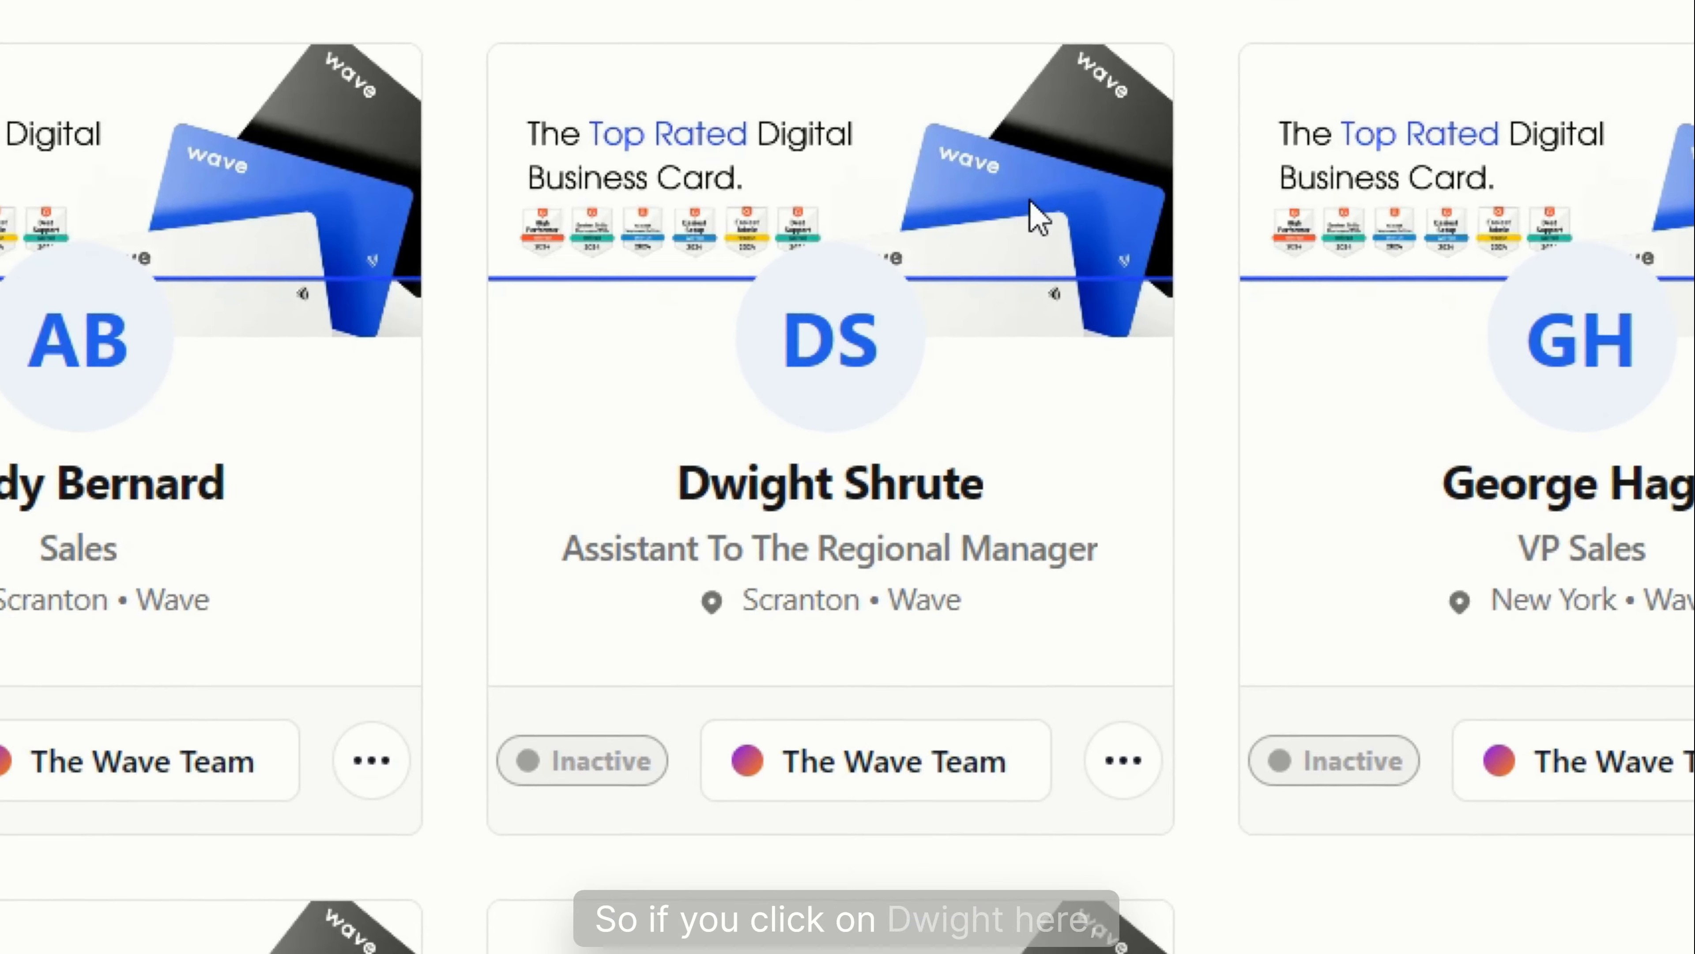
pyautogui.click(881, 241)
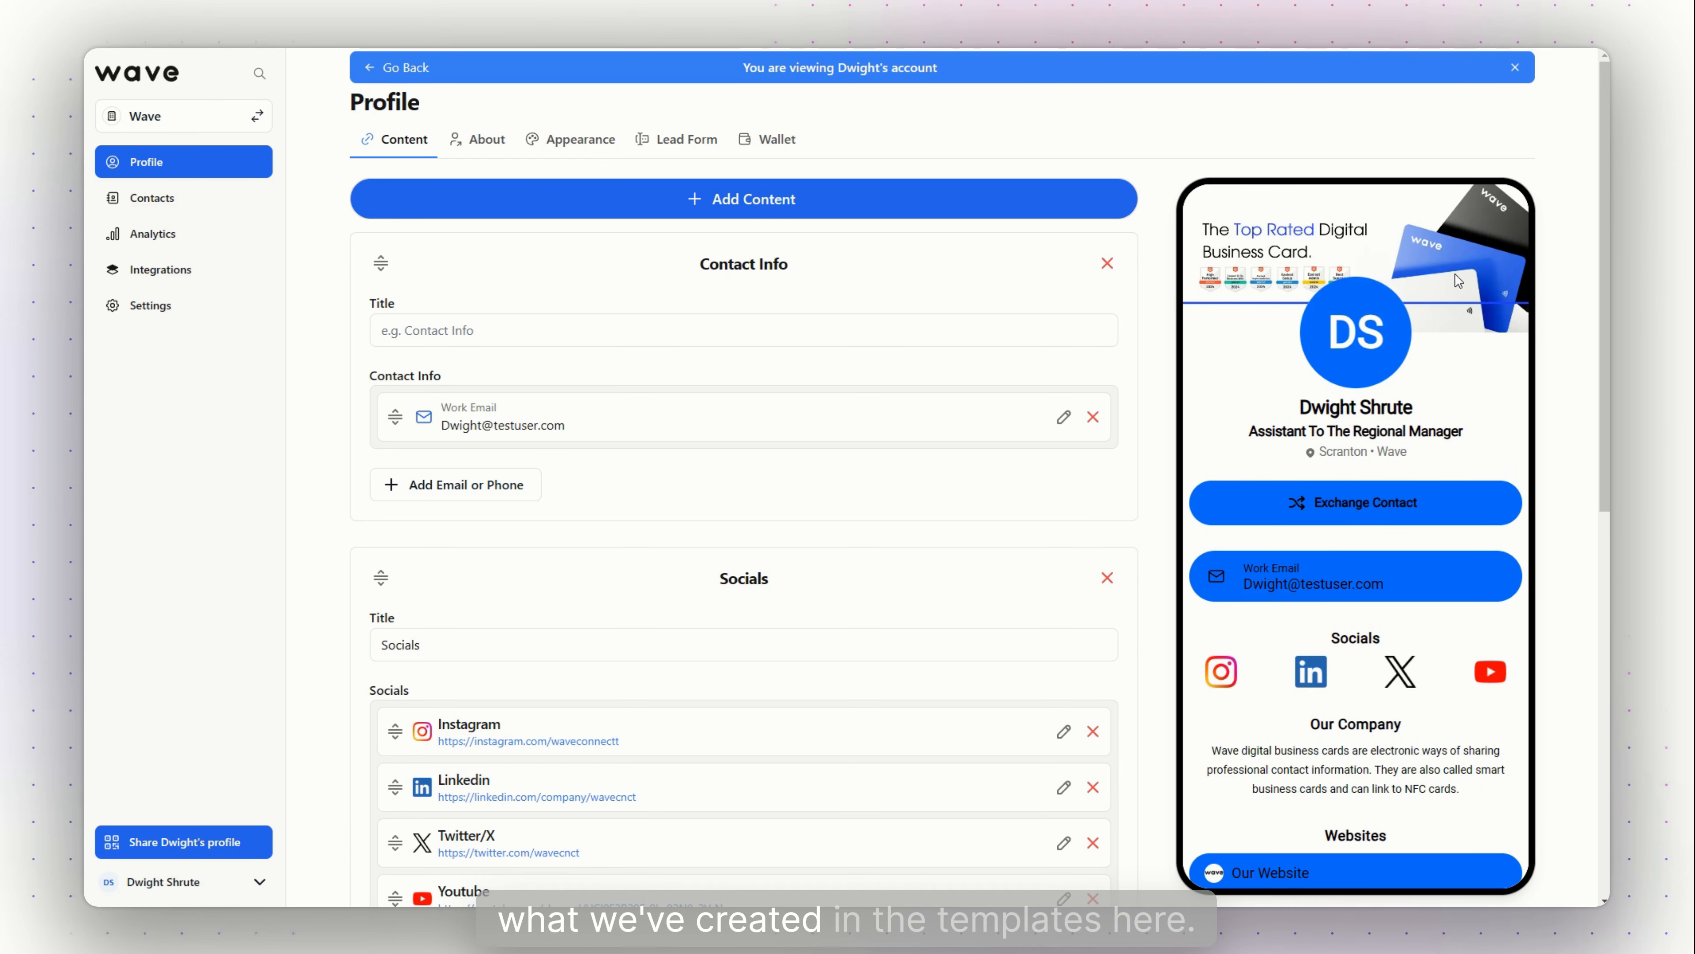
pyautogui.scroll(-3, 1458, 281)
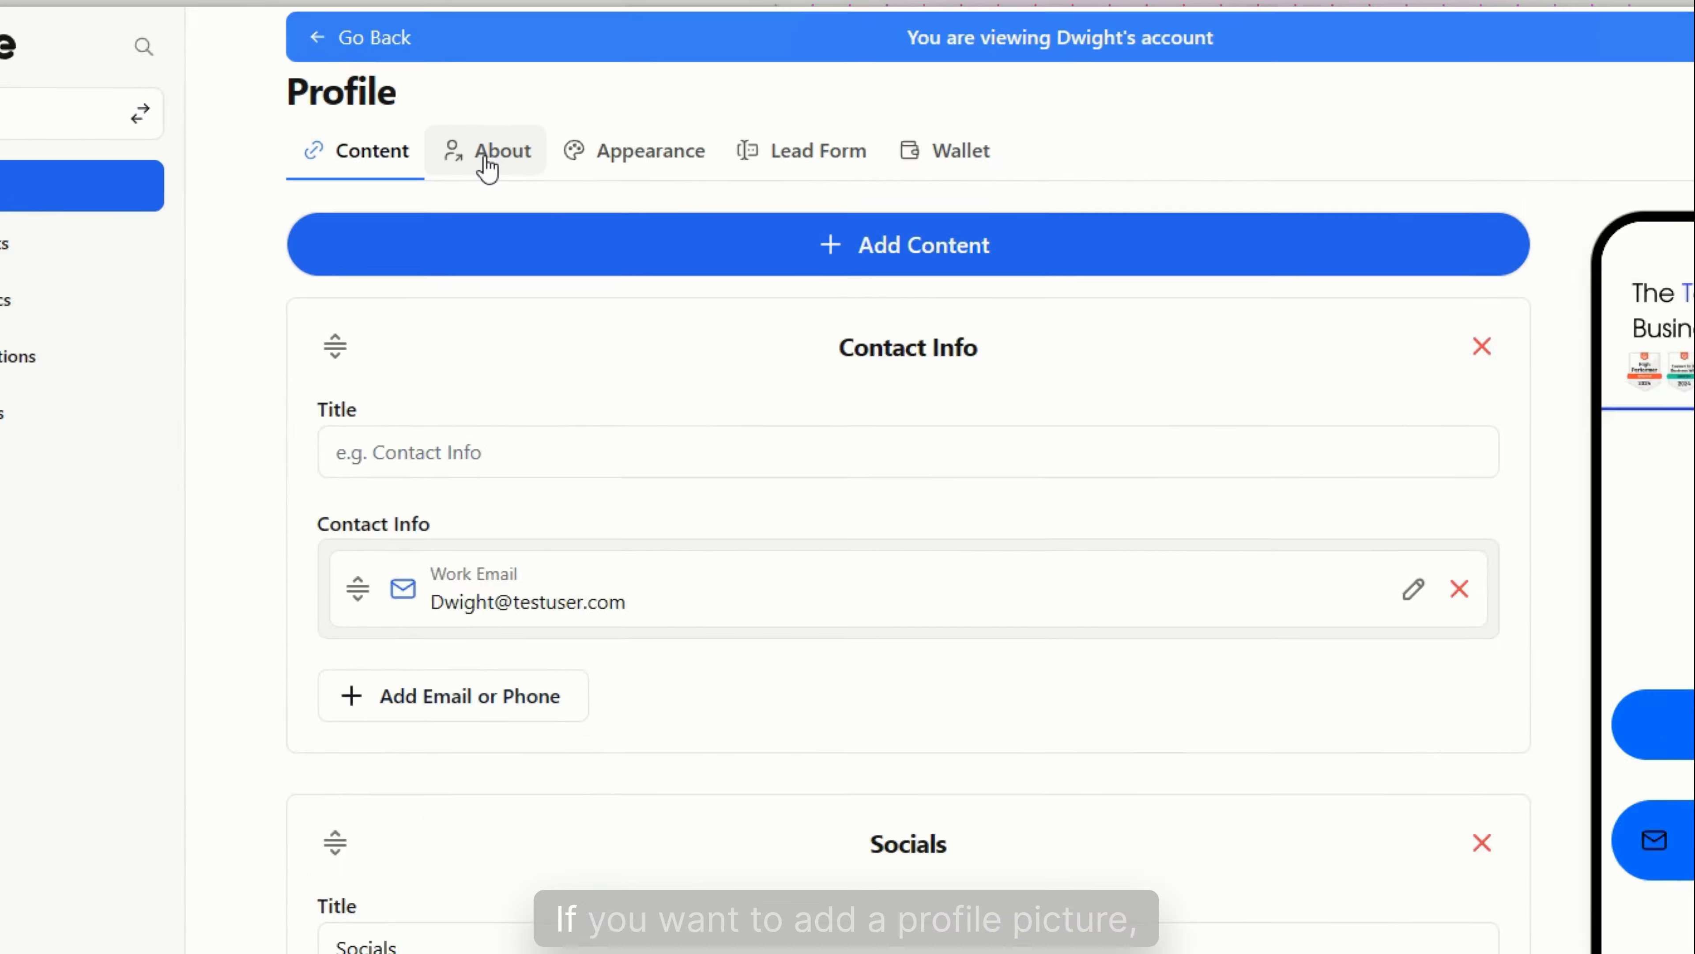
# Pick an image on the About tab and upload it as the profile picture
pyautogui.click(478, 139)
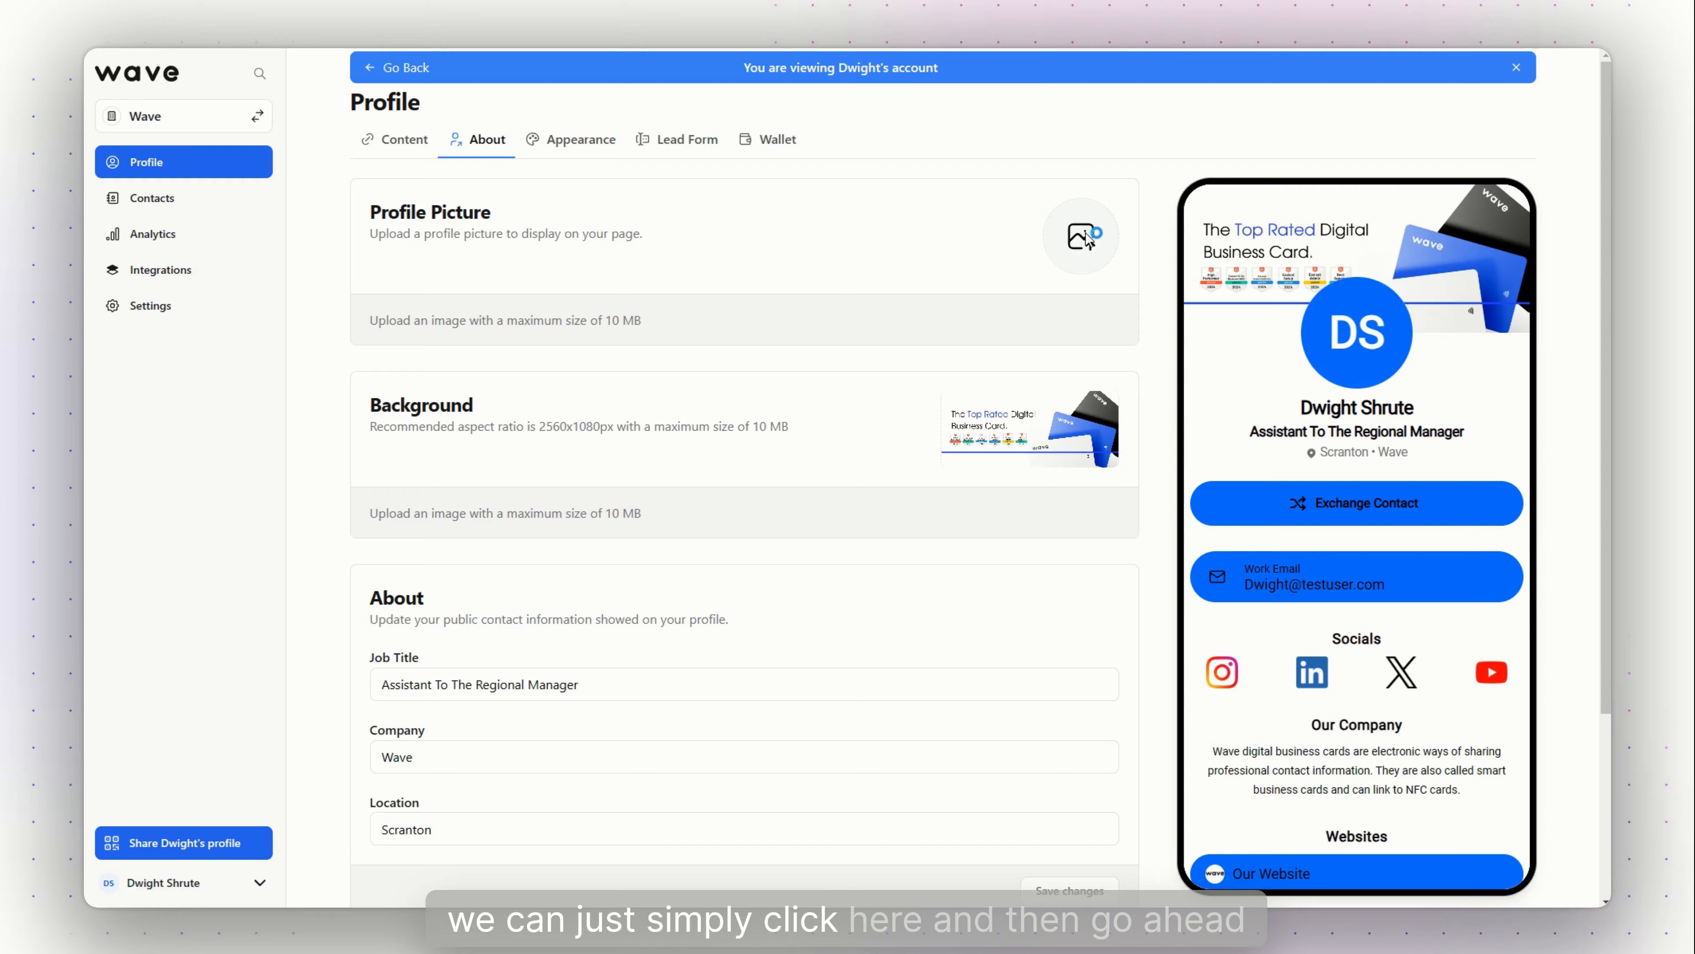
pyautogui.click(1160, 251)
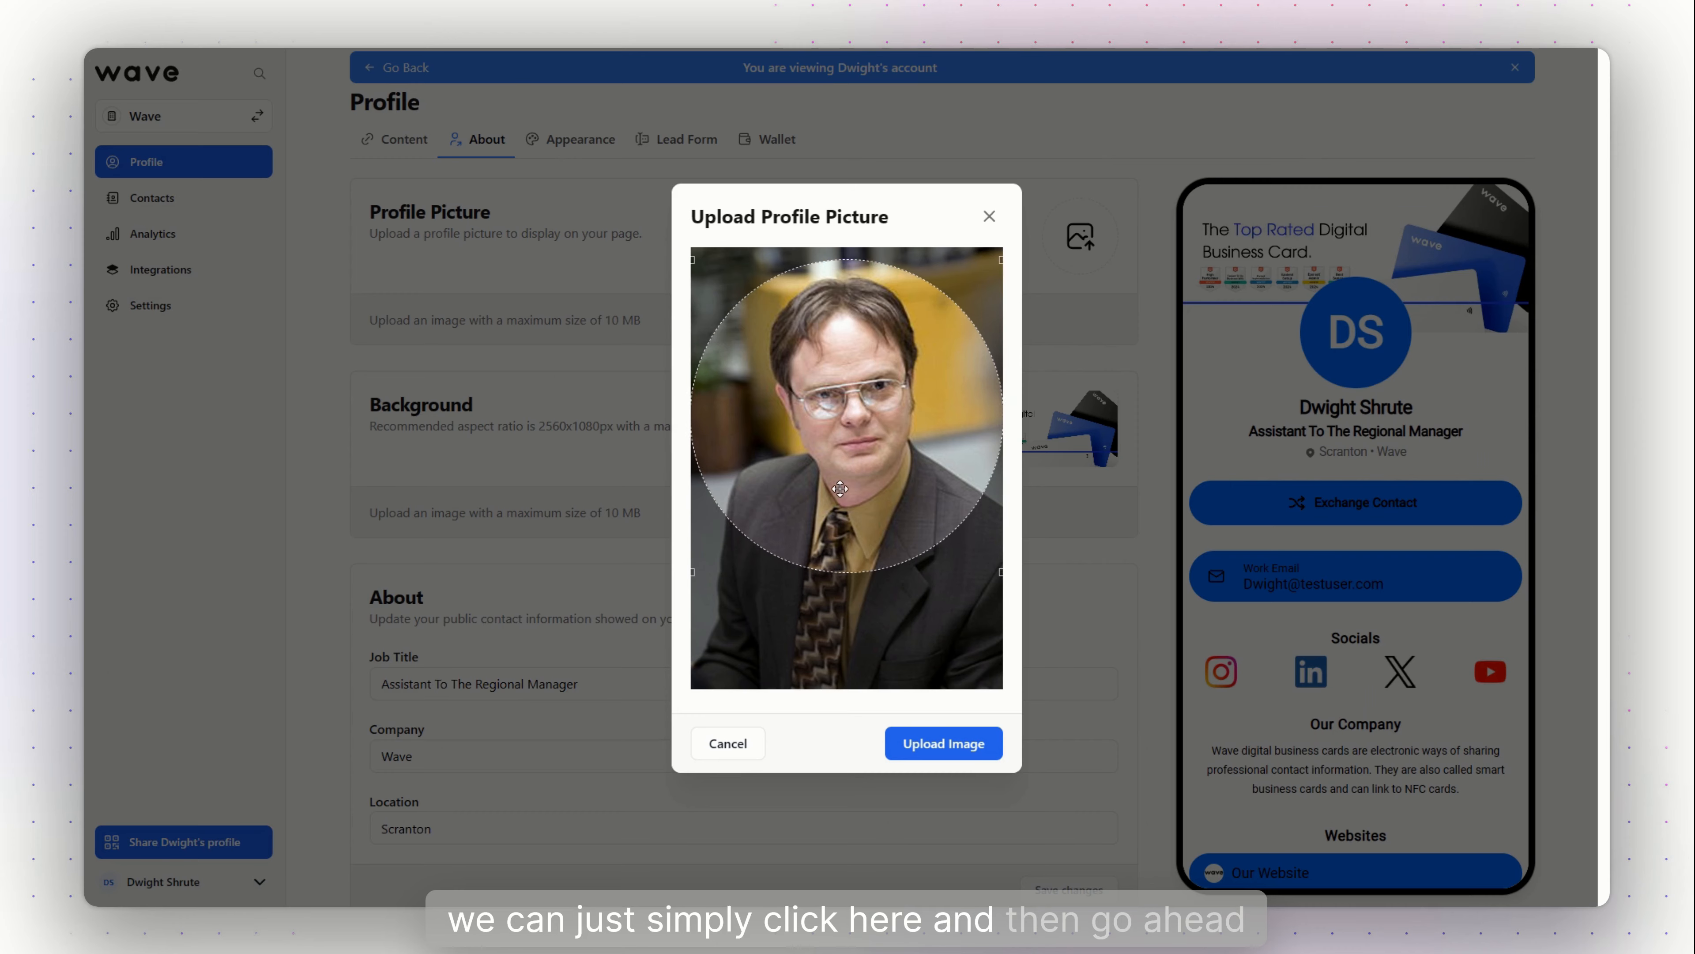
pyautogui.click(927, 742)
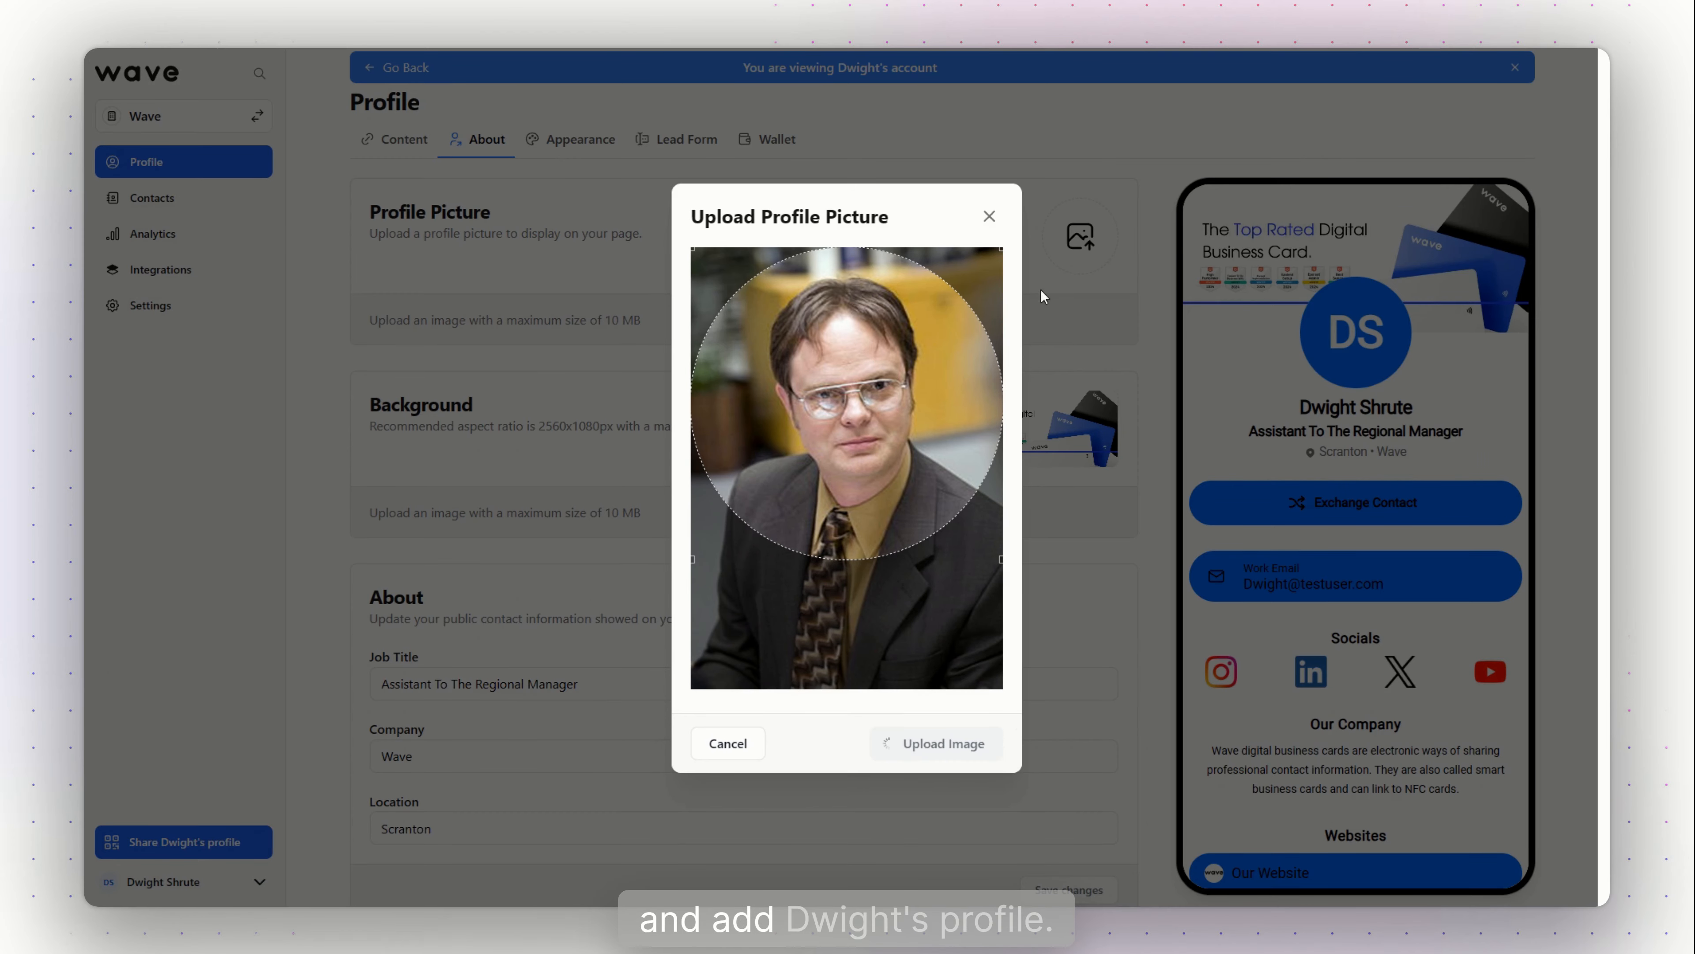